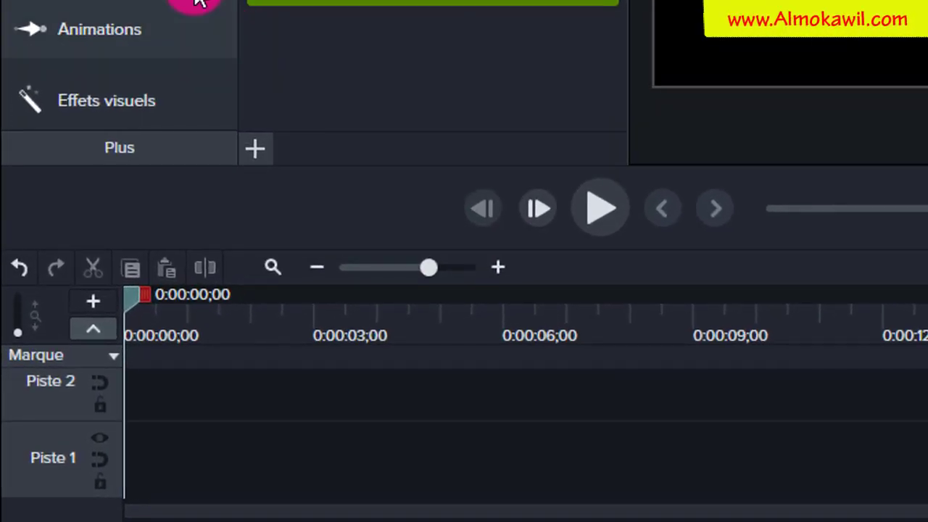
Open the cursor effects collection and display its general cursor effects.
left_click(140, 149)
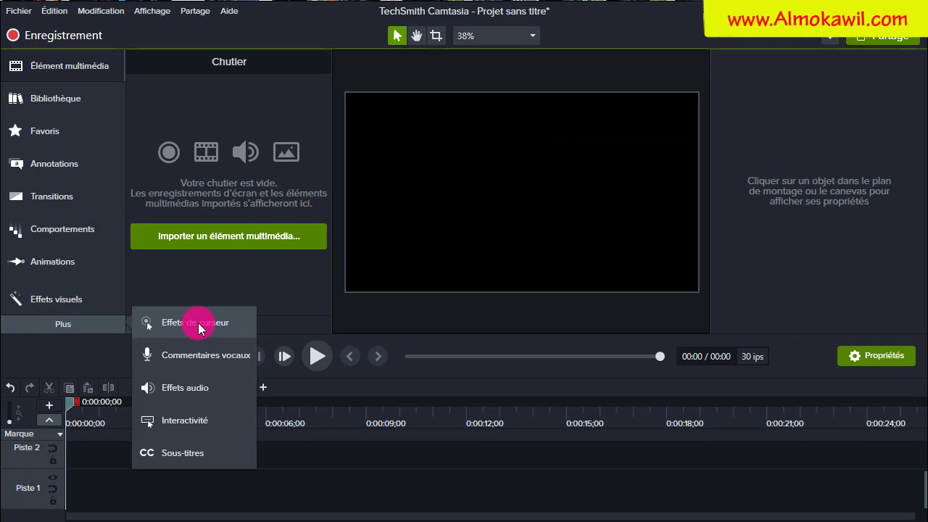
left_click(195, 323)
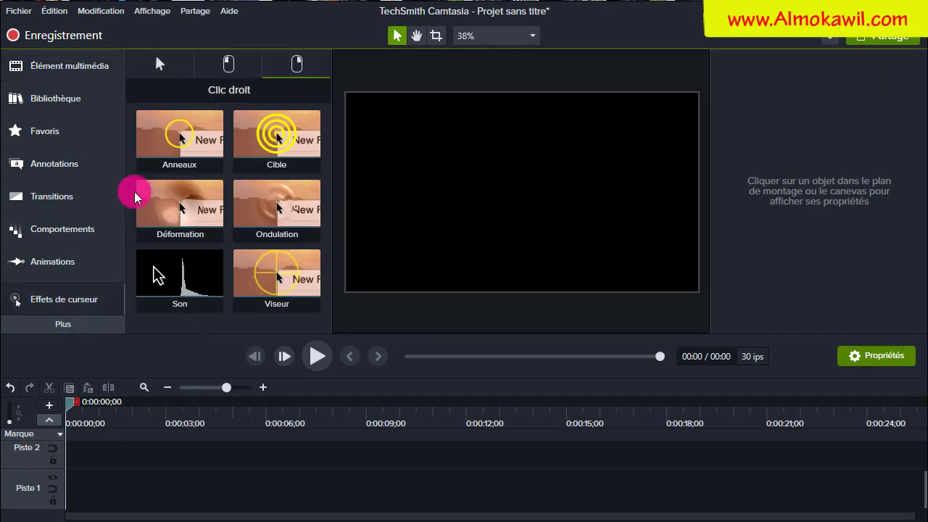
left_click(168, 64)
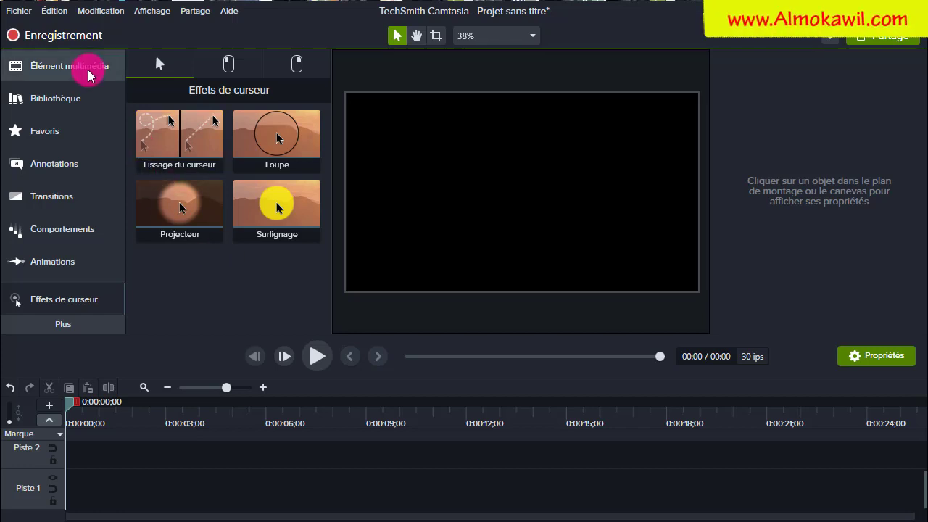
Start a new screen recording over the blank Word document, with microphone and system sound on and the camera off.
left_click(45, 40)
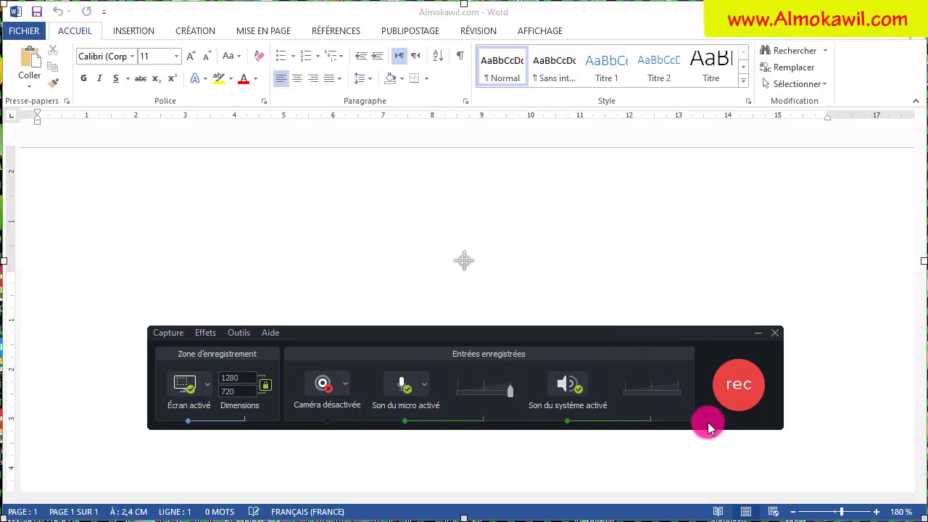
left_click(743, 395)
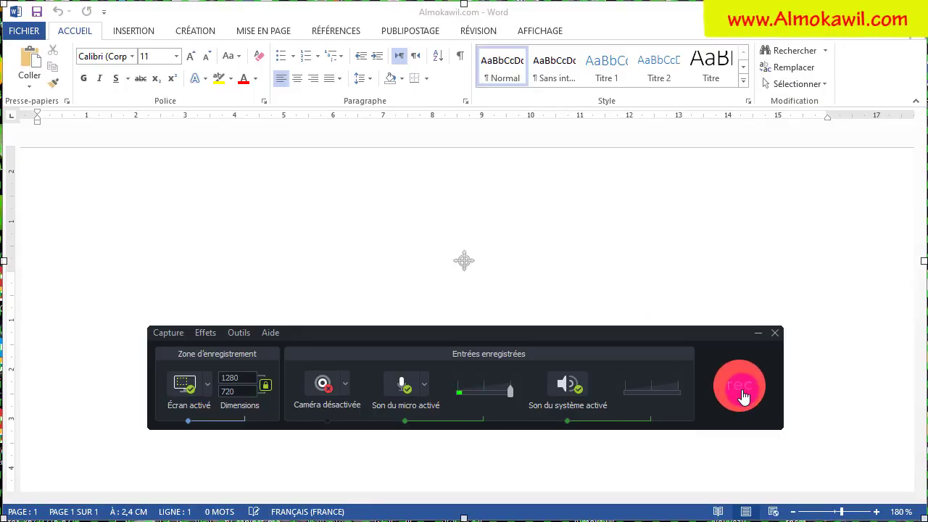
key("Return")
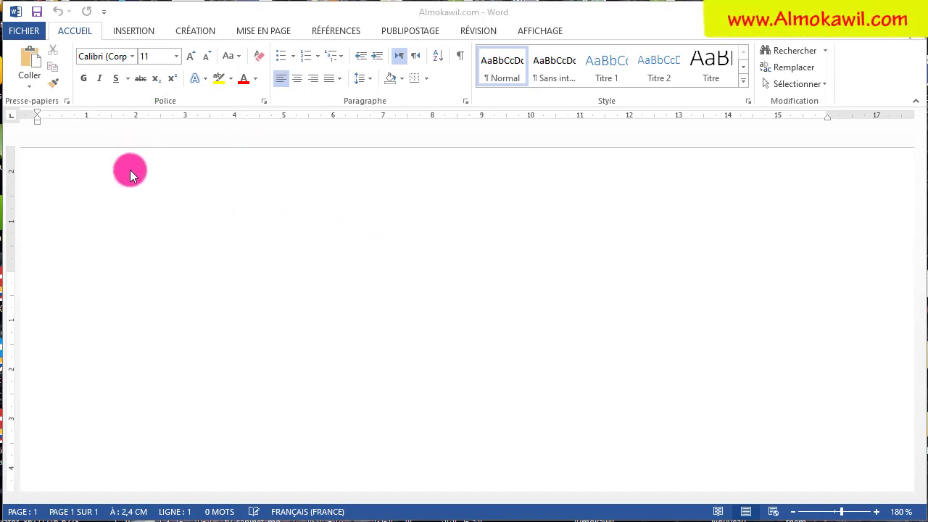
Write "Dfdf f" on the first line of the Word document and make the text bold.
left_click(453, 249)
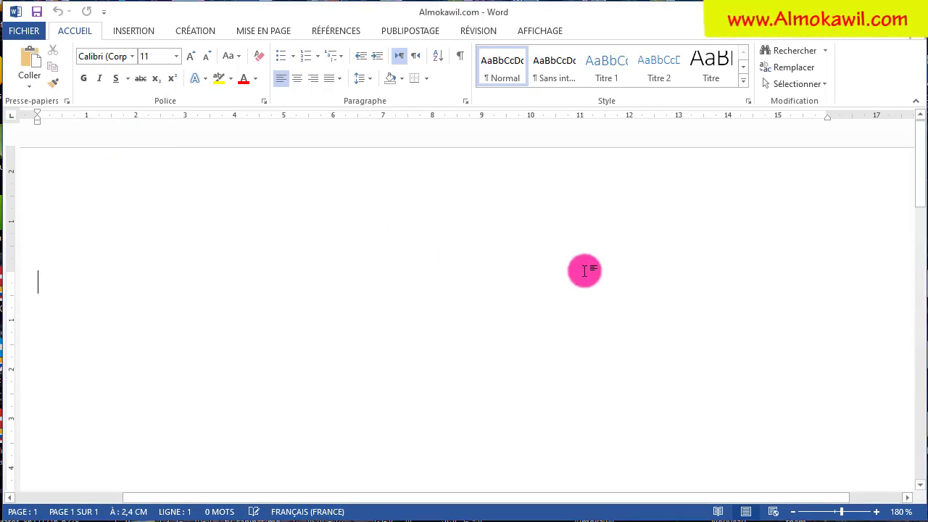
type("Dfdf f")
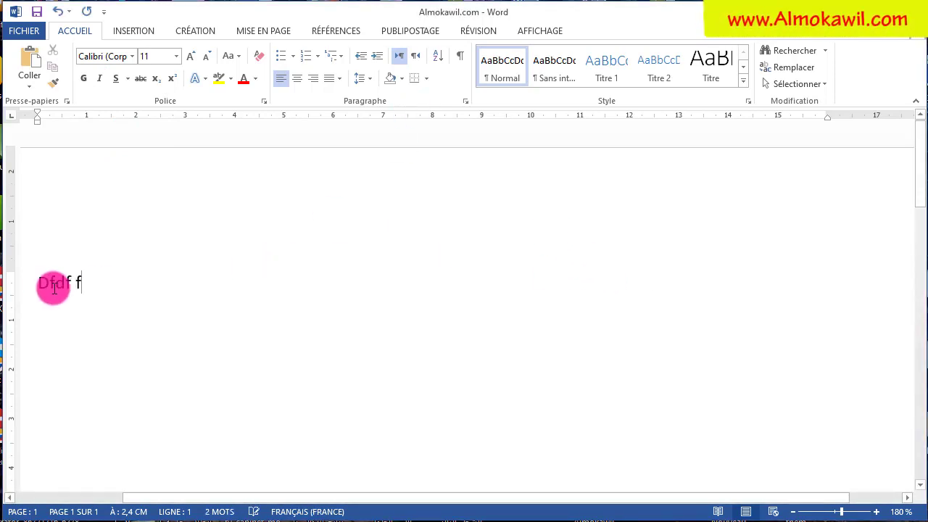
left_click_drag(87, 284, 31, 283)
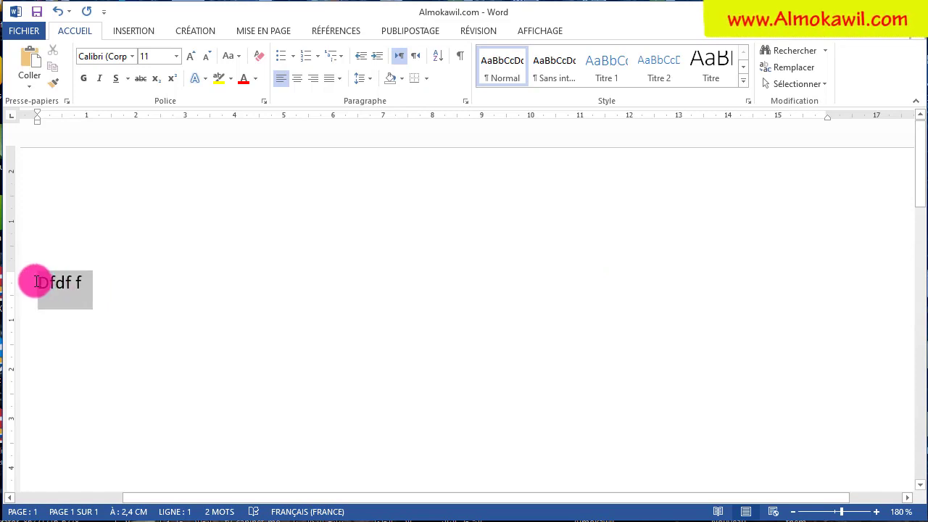
left_click(83, 78)
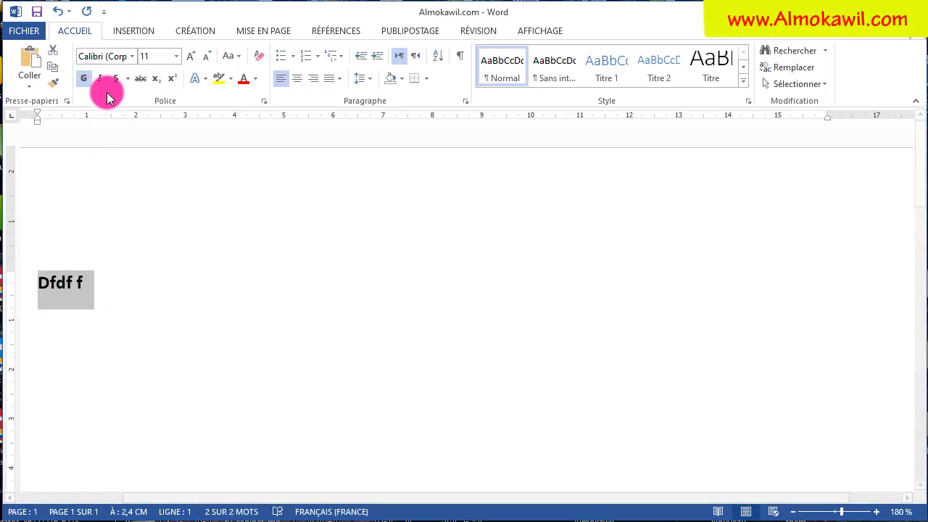
left_click(181, 156)
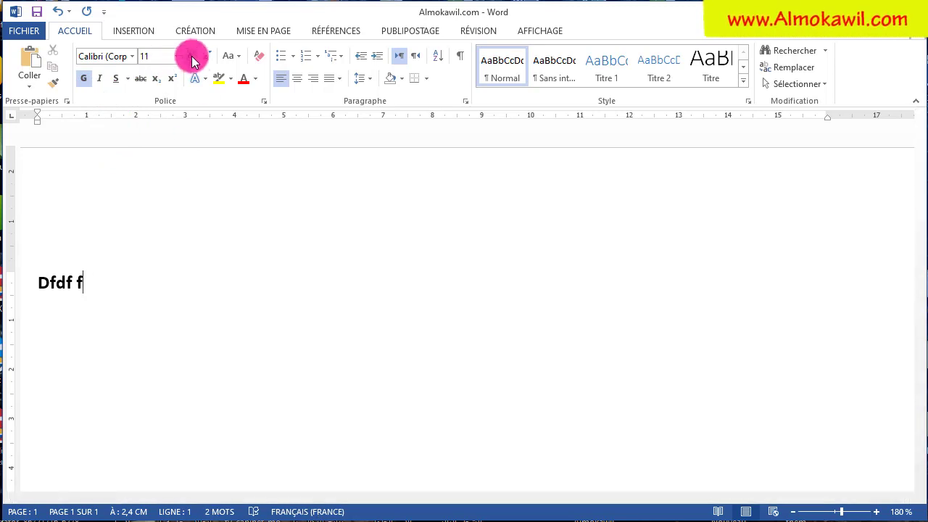
Insert an up-arrow callout shape of 2.54 x 2.54 cm beside the text and move it slightly upward.
left_click(142, 33)
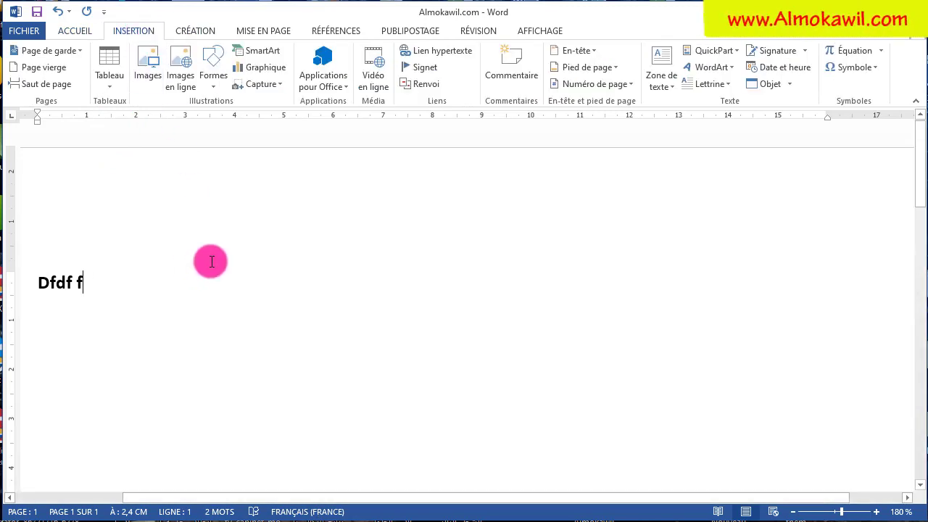
right_click(209, 262)
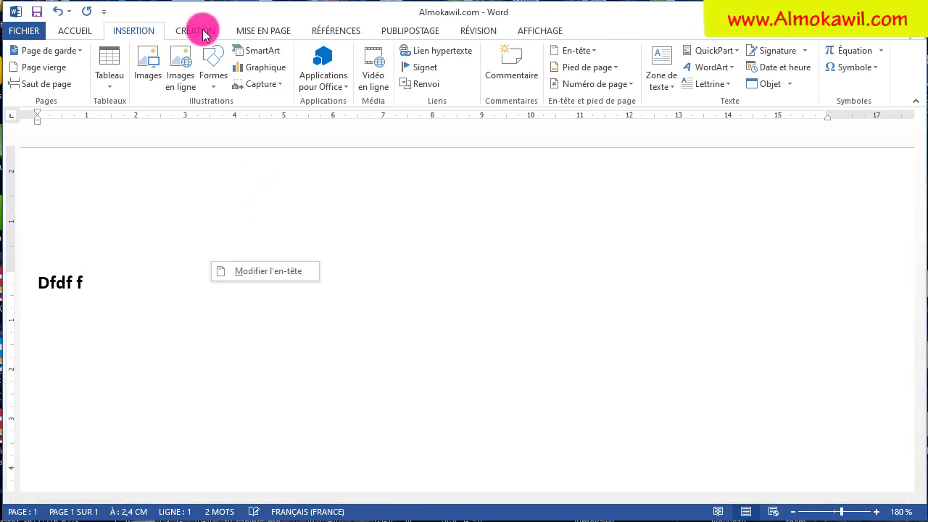
left_click(145, 31)
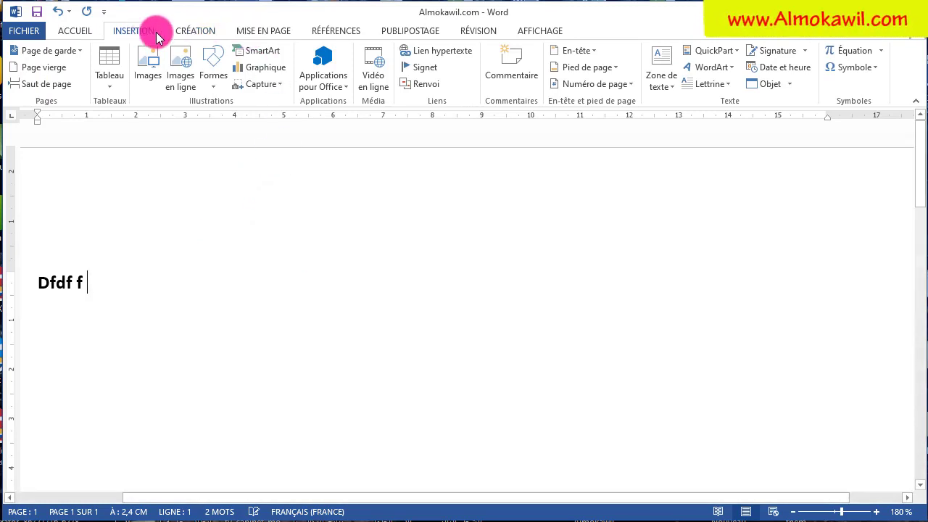
left_click(218, 87)
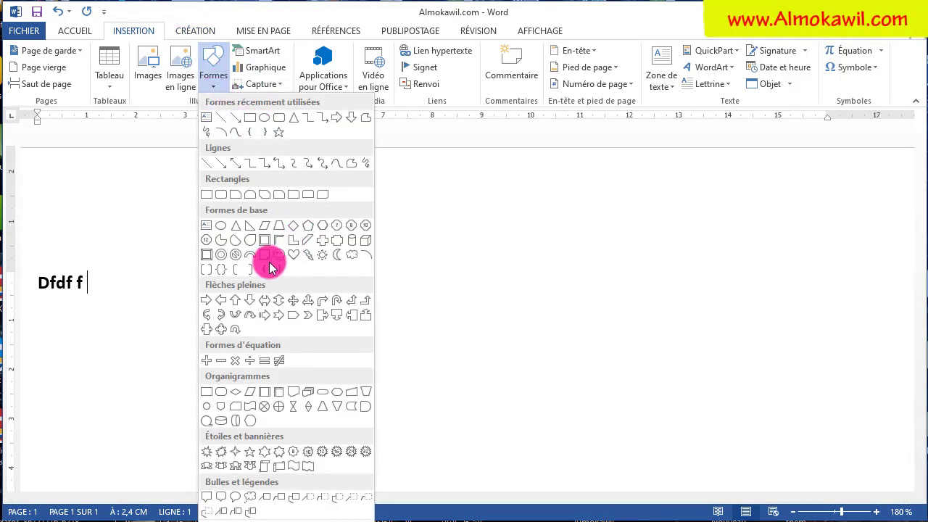
left_click(366, 320)
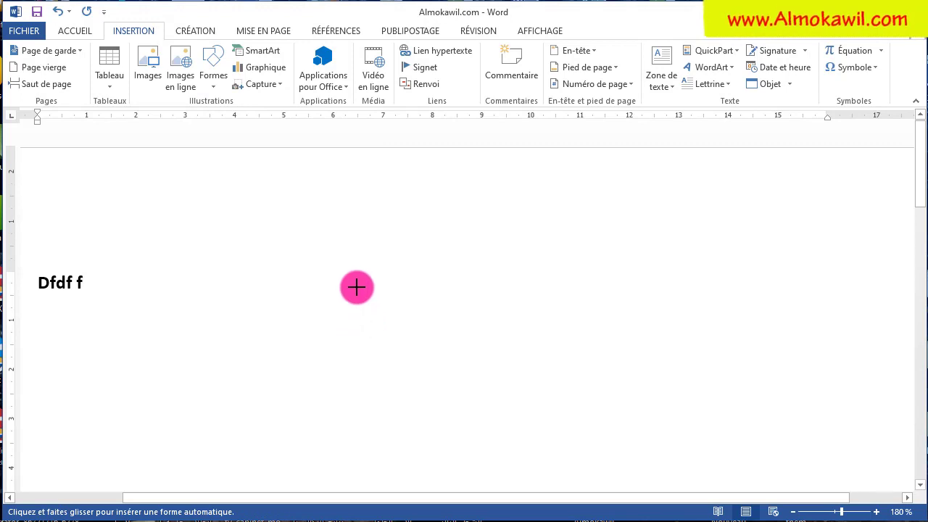
left_click(425, 326)
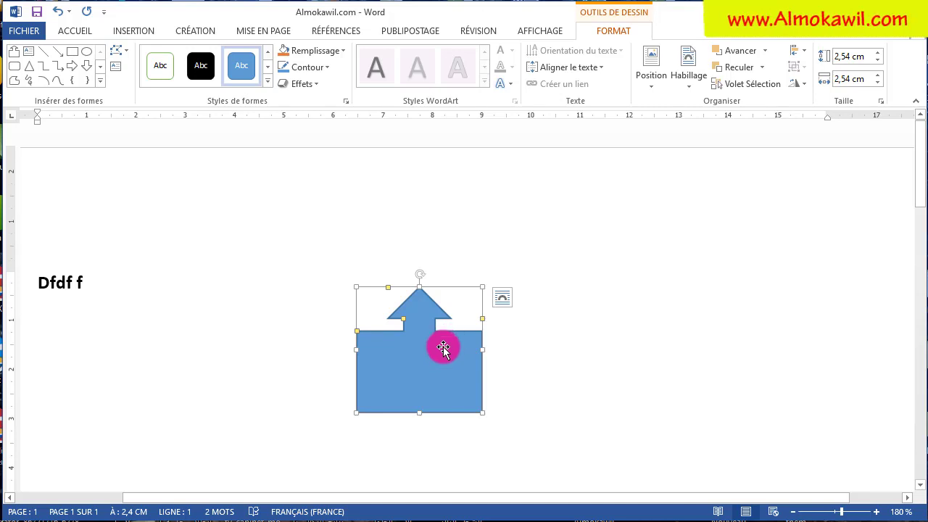
left_click_drag(443, 346, 426, 299)
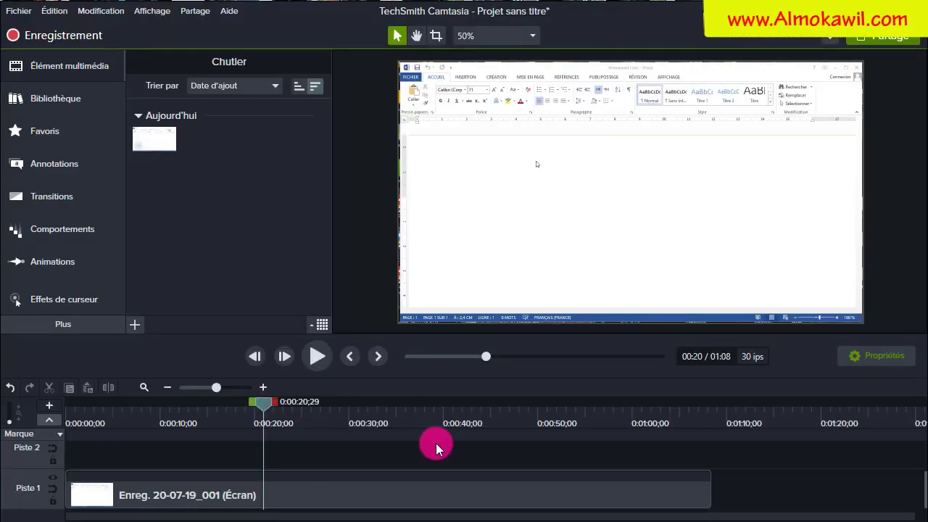
Play a short stretch of the new recording in the Camtasia project, then pause it.
left_click(322, 360)
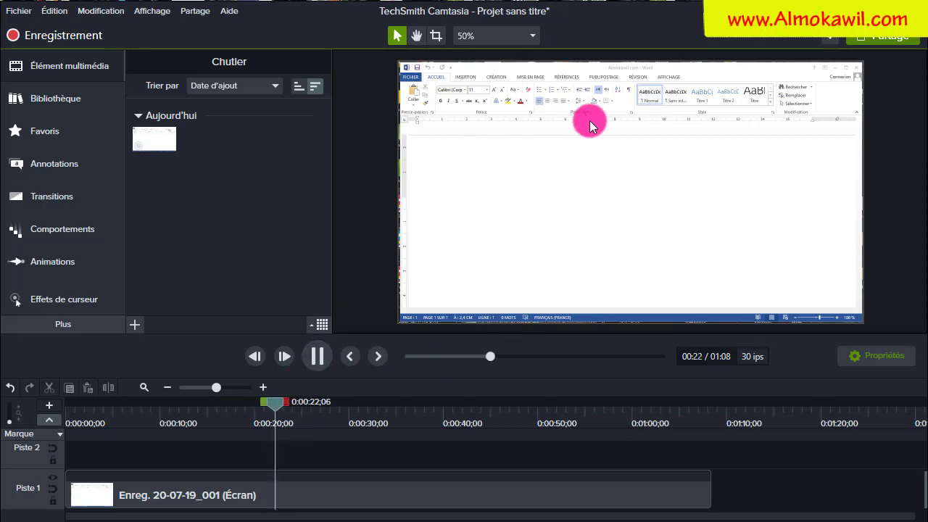
left_click(317, 355)
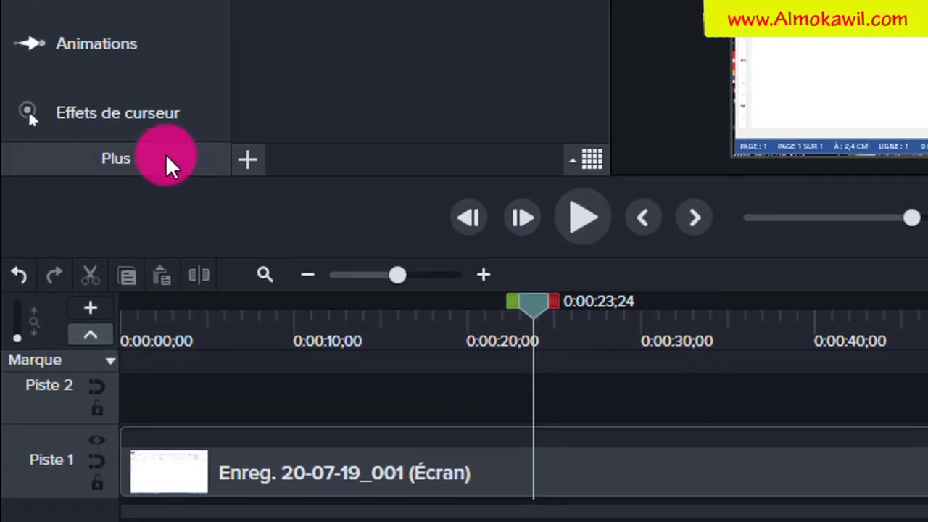
Examine the available general, left-click and right-click cursor effects, ending on the general ones.
left_click(149, 120)
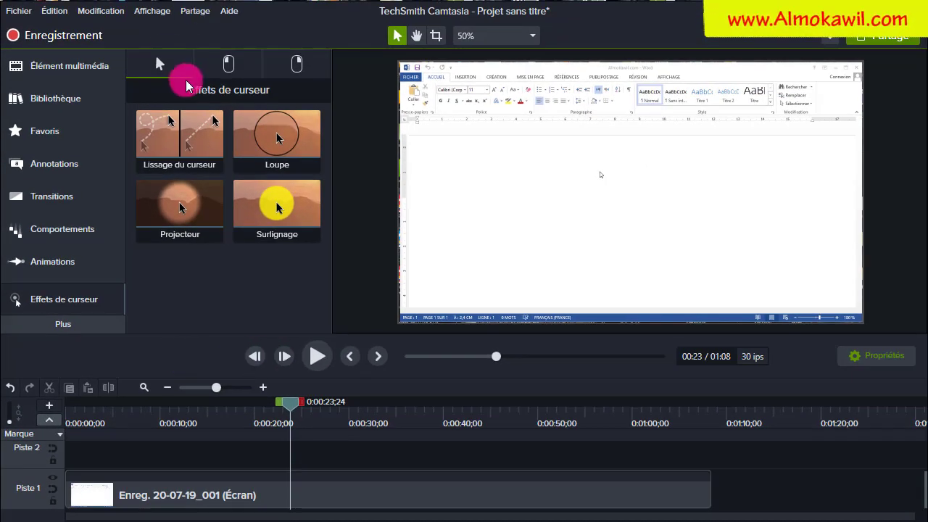
left_click(228, 64)
left_click(296, 64)
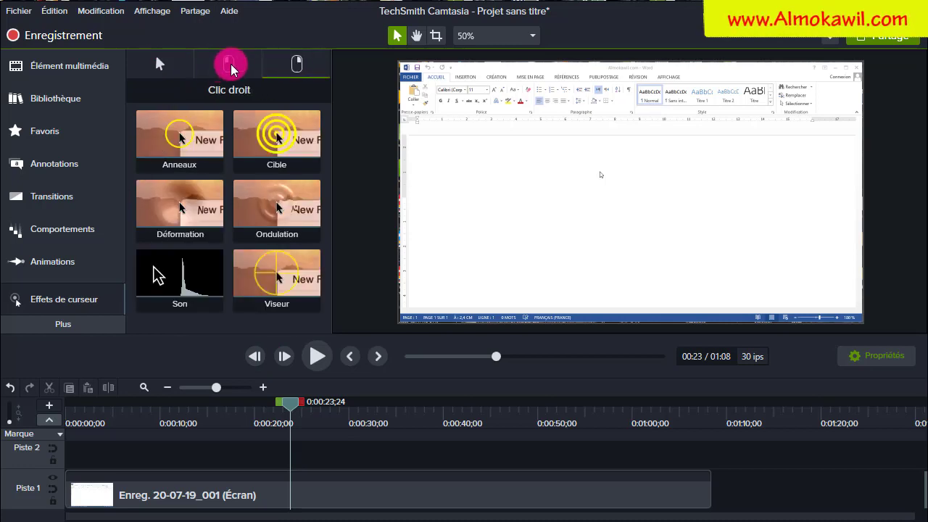
left_click(229, 64)
left_click(160, 64)
left_click(250, 64)
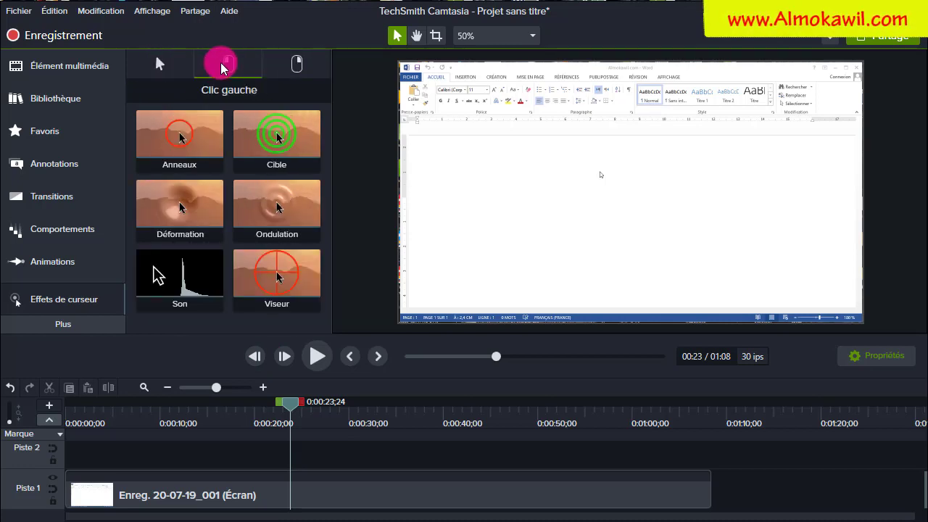
left_click(307, 68)
left_click(161, 62)
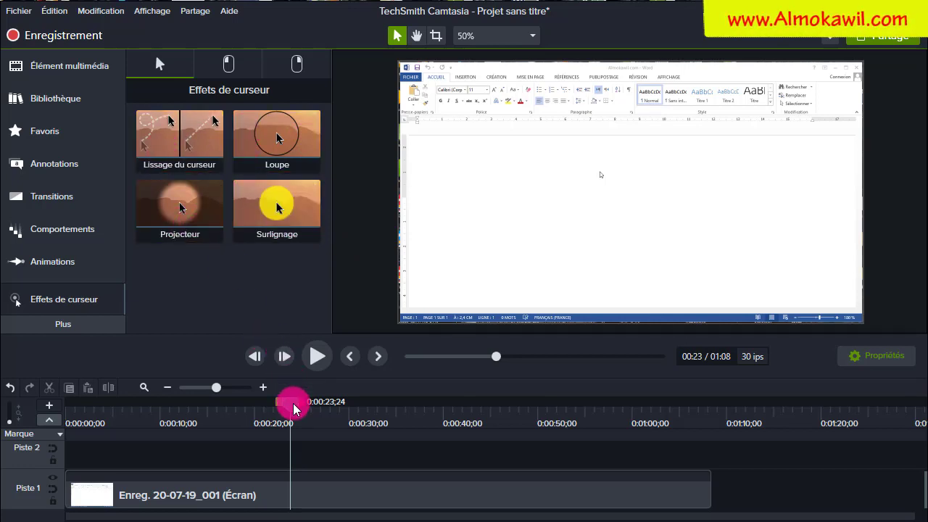
Place the playhead at 0:00:29;03, apply the Surlignage cursor effect to the recording clip and show the clip's properties.
left_click_drag(291, 403, 340, 403)
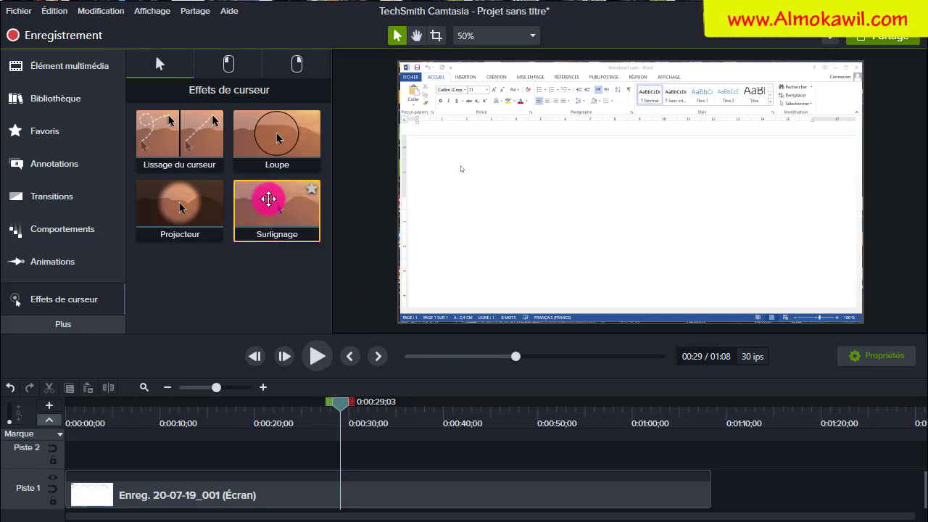
left_click_drag(276, 214, 290, 491)
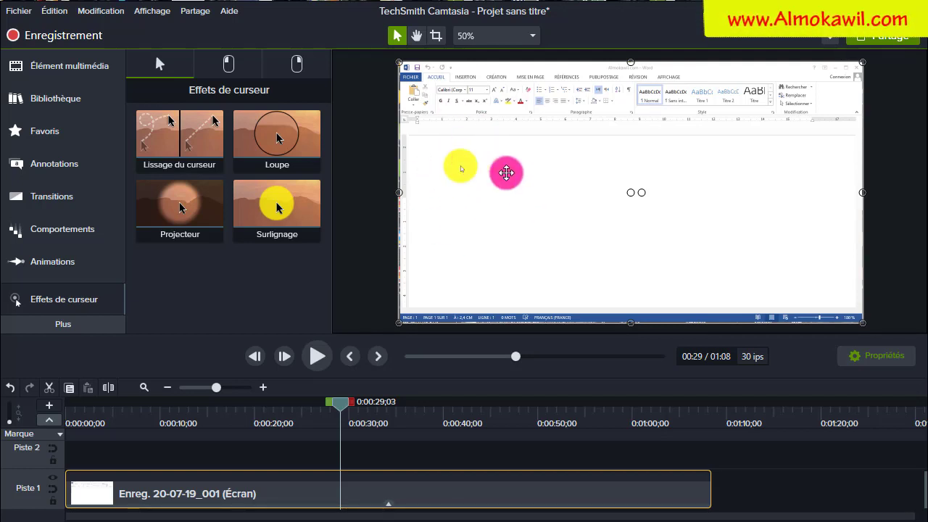
left_click(867, 362)
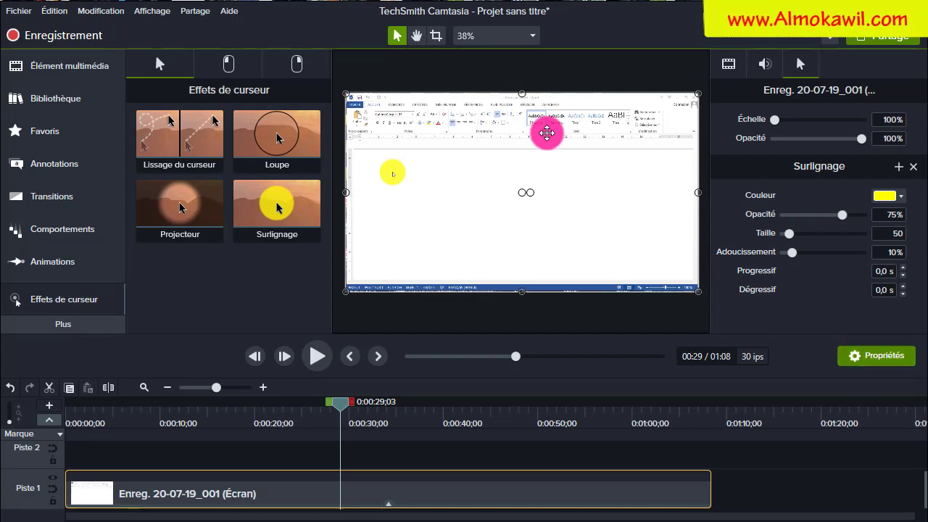
left_click_drag(396, 500, 396, 501)
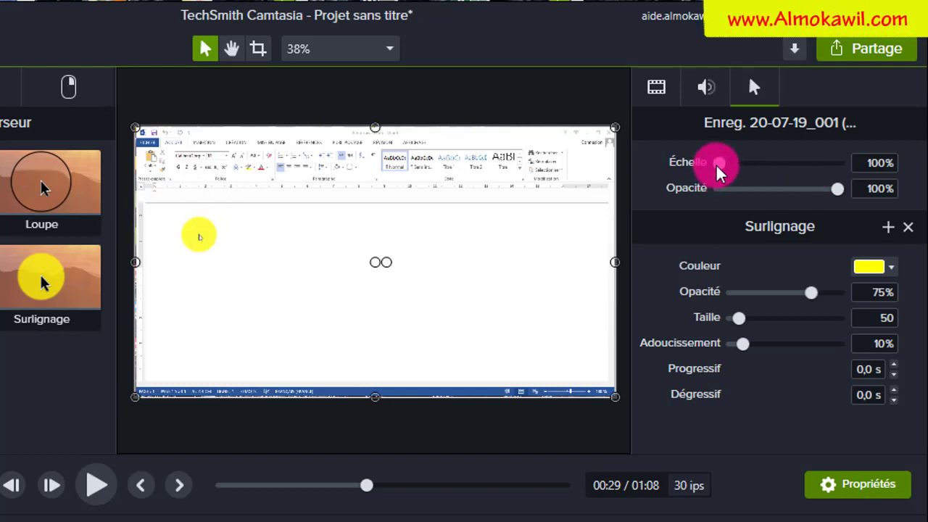
Enlarge the recorded cursor by trying several scale values and settling on 213%.
left_click_drag(721, 168, 746, 166)
left_click(201, 225)
left_click(735, 162)
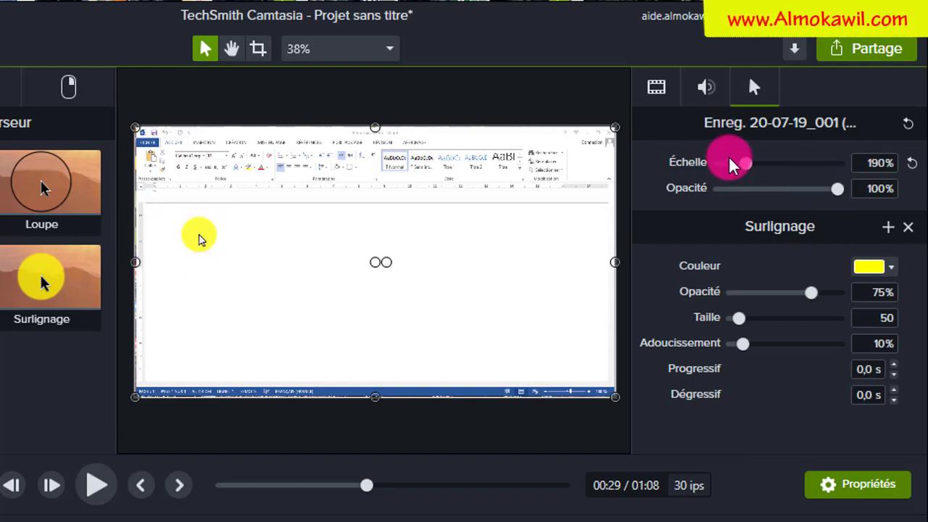
left_click_drag(761, 168, 793, 183)
left_click(862, 493)
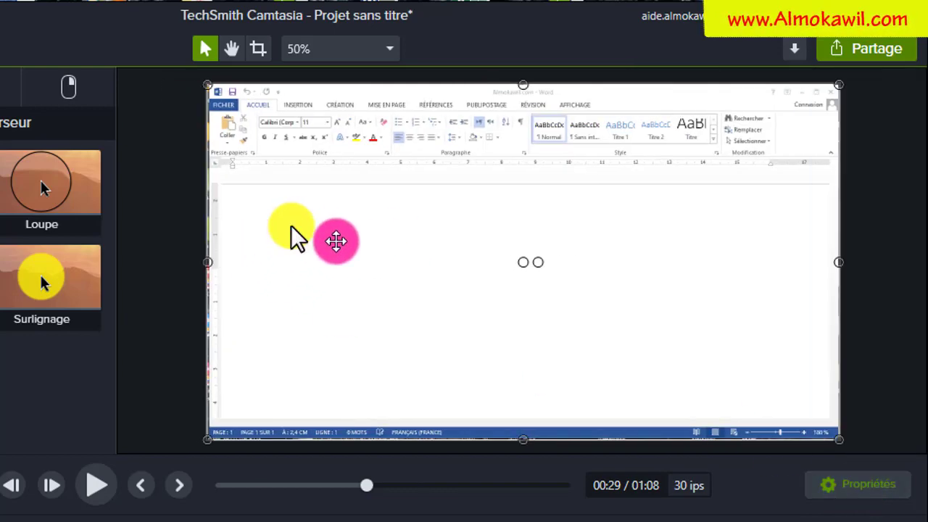
left_click(827, 496)
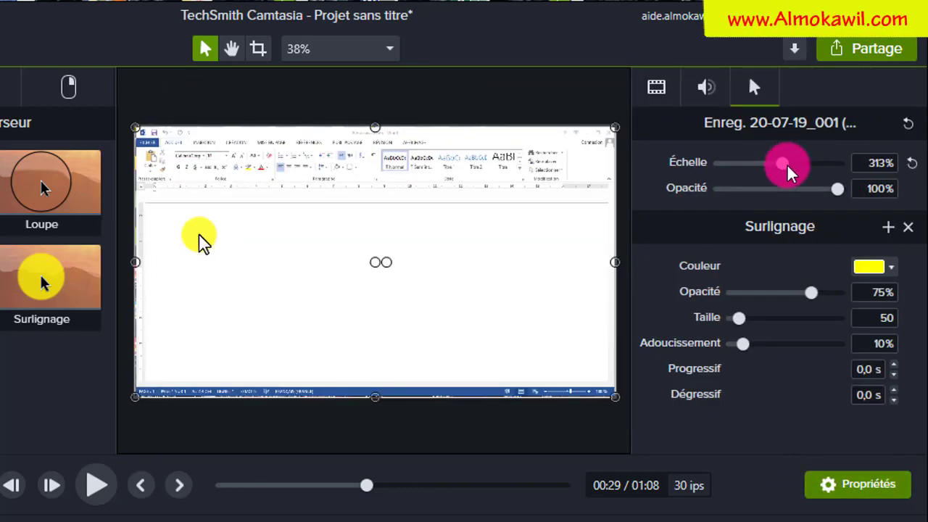
left_click_drag(782, 164, 759, 174)
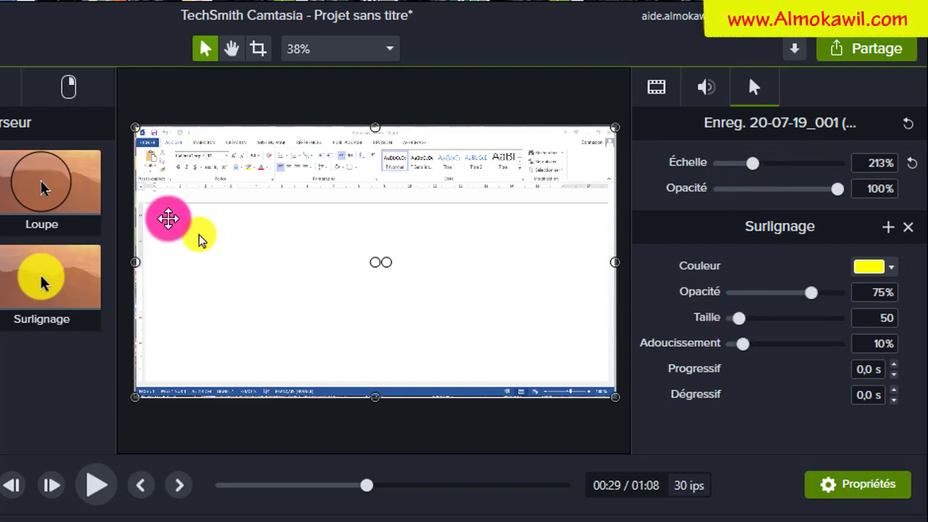
Change the Surlignage effect's colour to red and increase its size to 148.
left_click(892, 268)
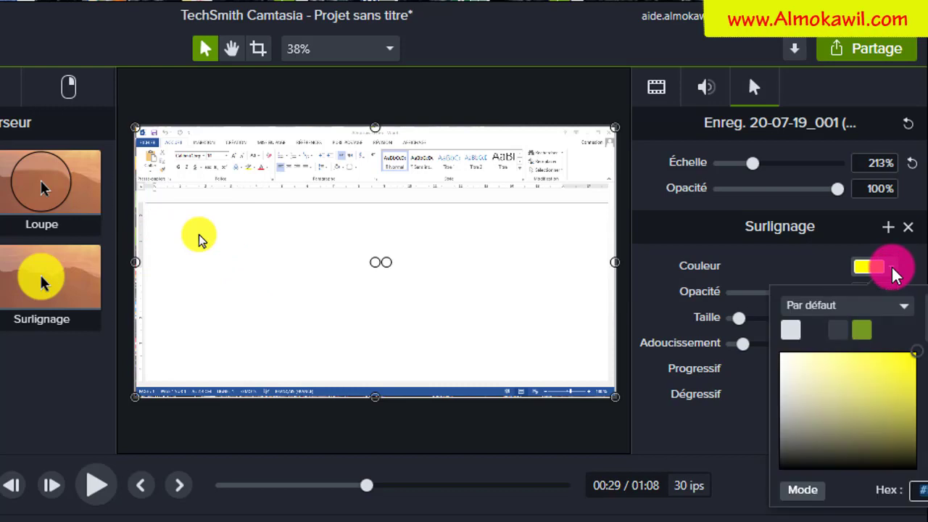
left_click_drag(917, 394, 925, 350)
left_click(896, 270)
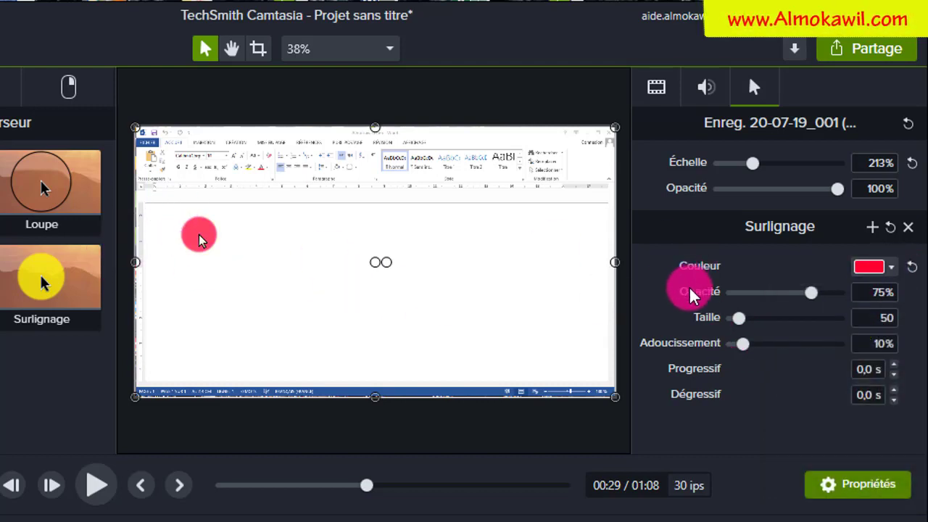
mouse_move(740, 318)
left_mouse_down()
mouse_move(765, 323)
mouse_move(751, 332)
left_mouse_up()
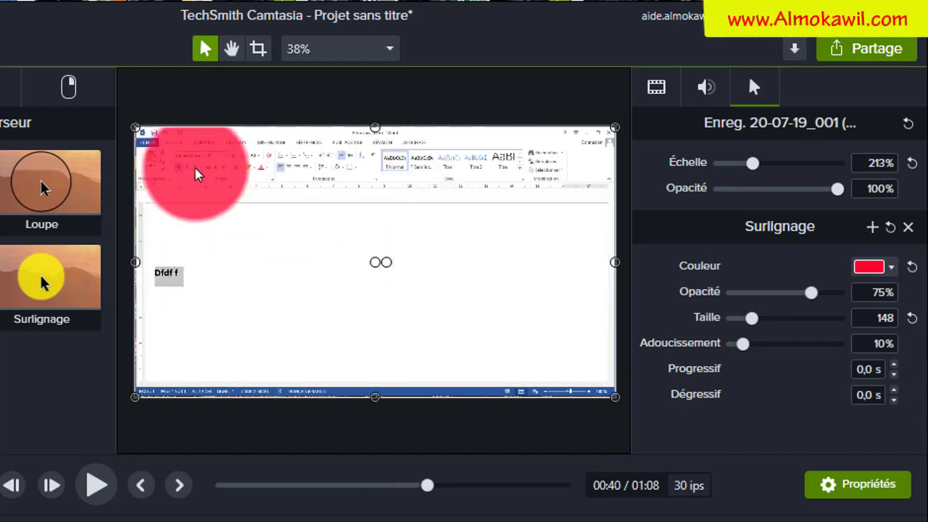
Try different size, softening and opacity values for the Surlignage effect, settling on size 42, softening 9% and opacity 74%.
left_click_drag(757, 330, 767, 347)
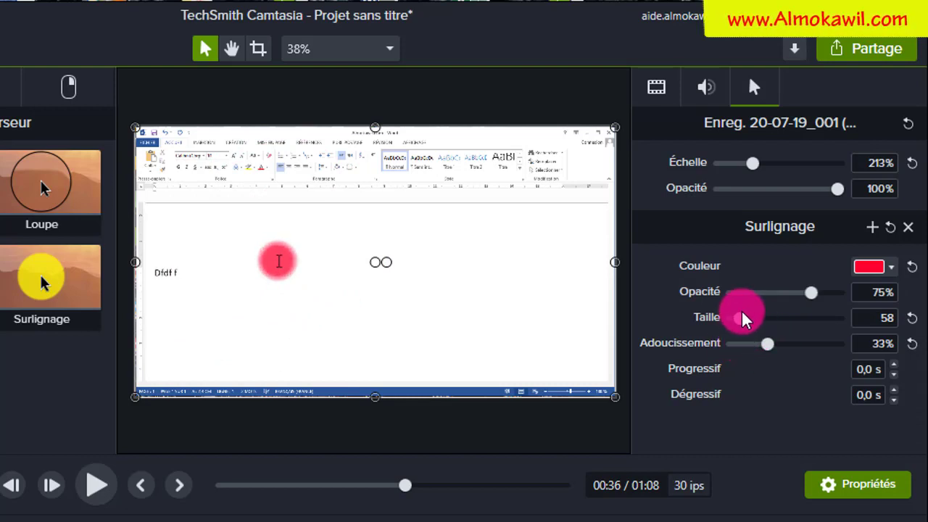
left_click_drag(741, 316, 722, 348)
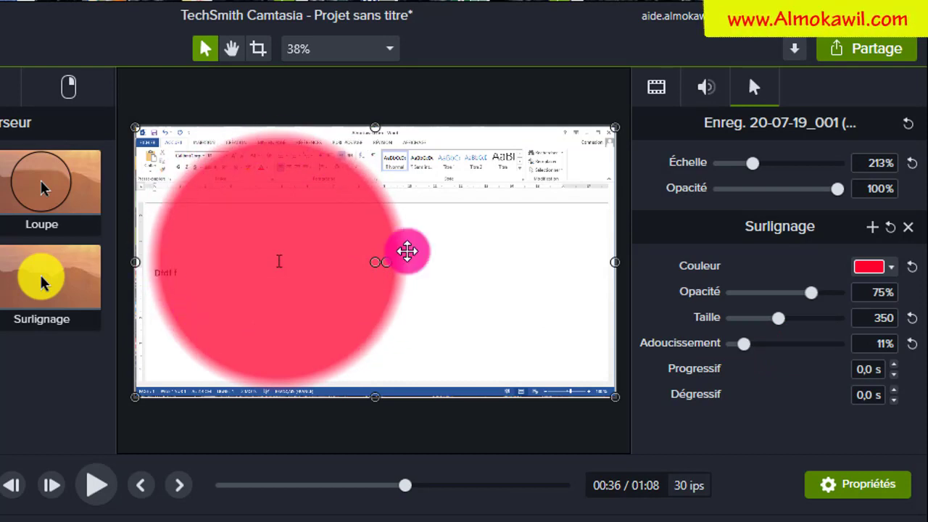
mouse_move(746, 350)
left_mouse_down()
mouse_move(812, 356)
mouse_move(741, 353)
mouse_move(778, 352)
mouse_move(749, 352)
mouse_move(762, 352)
left_mouse_up()
left_click_drag(776, 316, 744, 318)
mouse_move(812, 297)
left_mouse_down()
mouse_move(773, 303)
mouse_move(812, 308)
left_mouse_up()
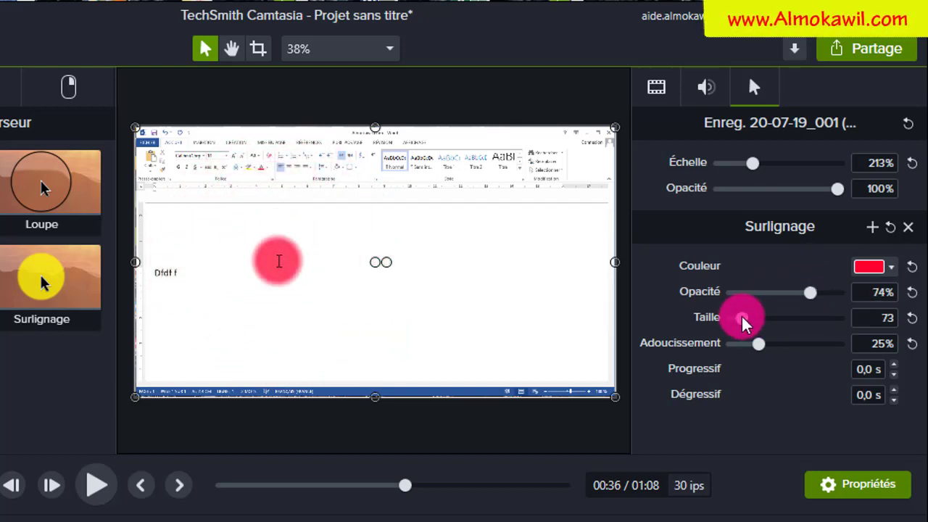
left_click_drag(741, 319, 747, 350)
left_click_drag(794, 257, 792, 255)
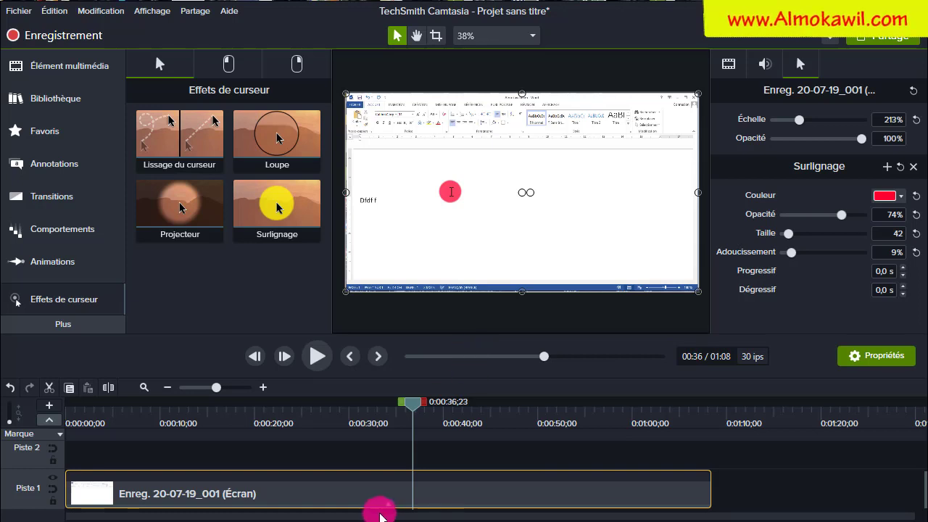
Expand the effects applied to the recording clip on the timeline and select its Surlignage effect.
left_click(387, 503)
left_click(443, 500)
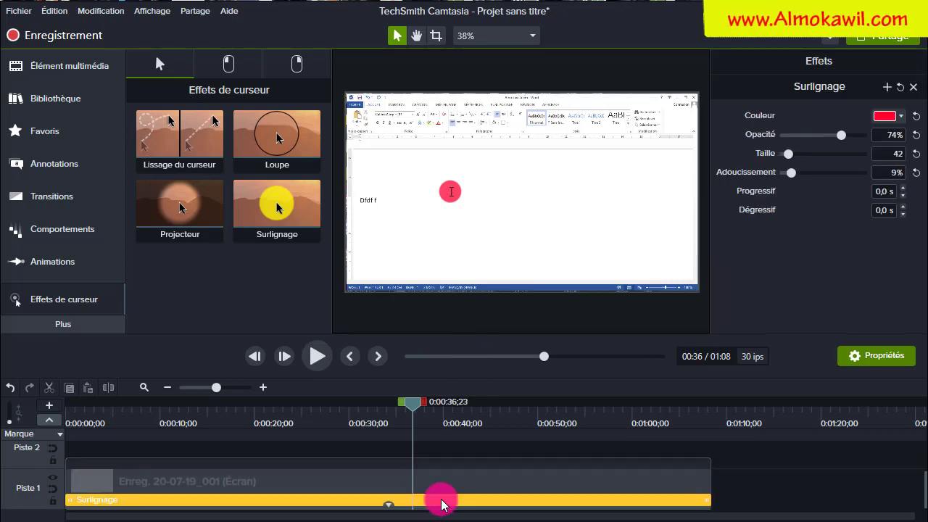
left_click(453, 472)
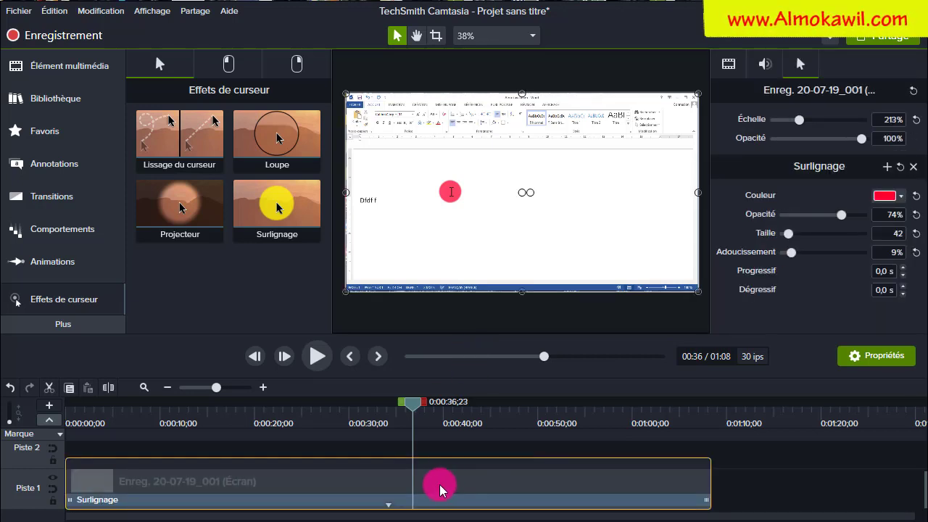
left_click(440, 500)
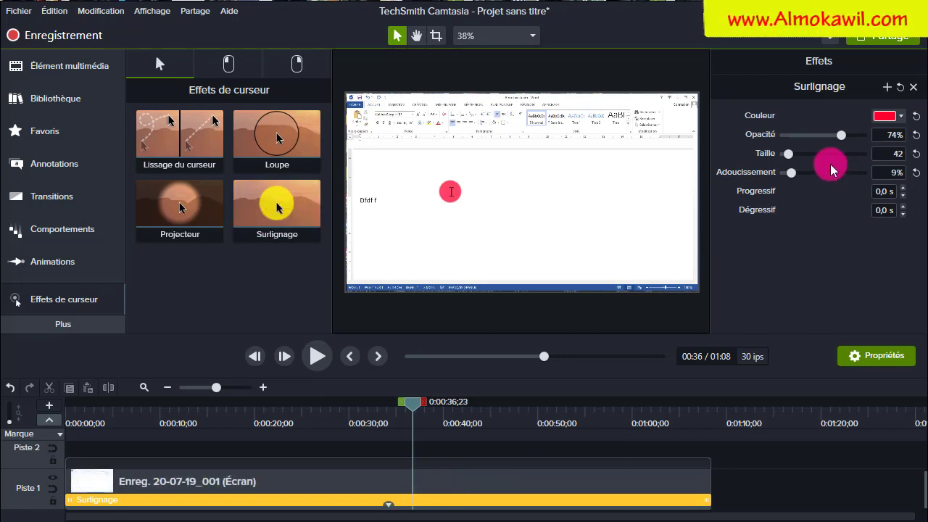
Change the Surlignage effect to yellow with size 72 and softening 47%, and preview it at 0:00:31;16.
left_click(885, 116)
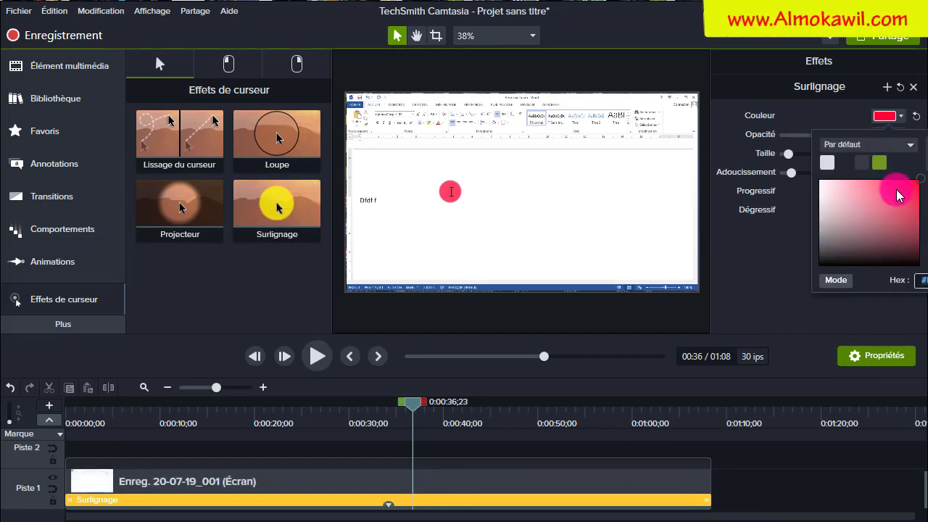
left_click(926, 217)
left_click(926, 209)
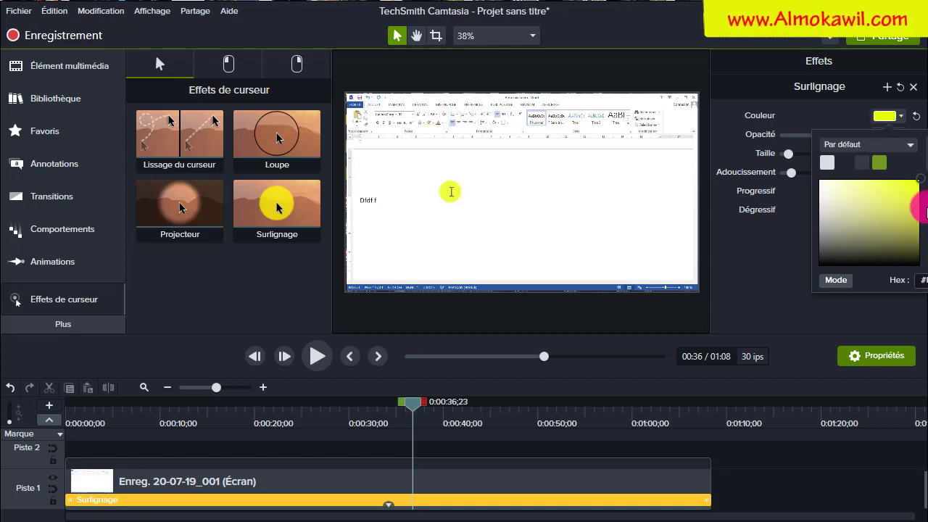
left_click(900, 116)
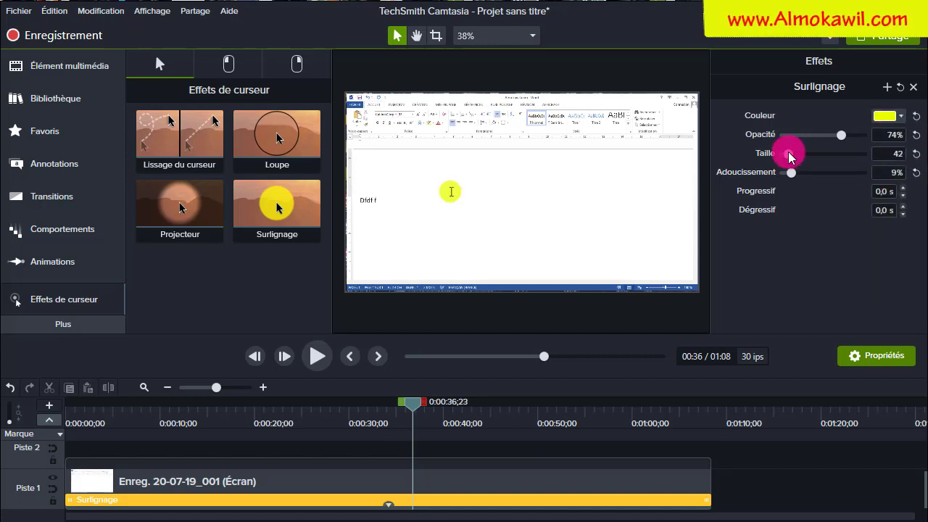
left_click_drag(789, 156, 792, 159)
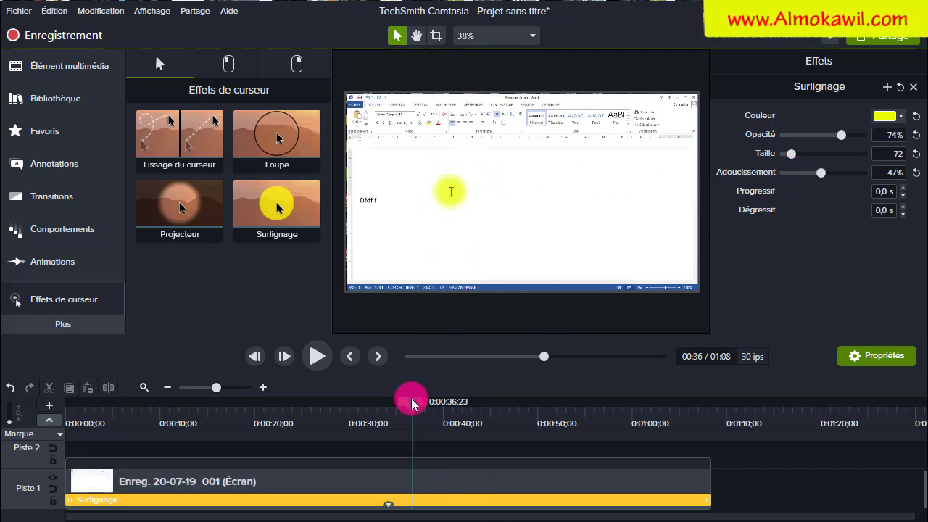
left_click_drag(411, 404, 365, 413)
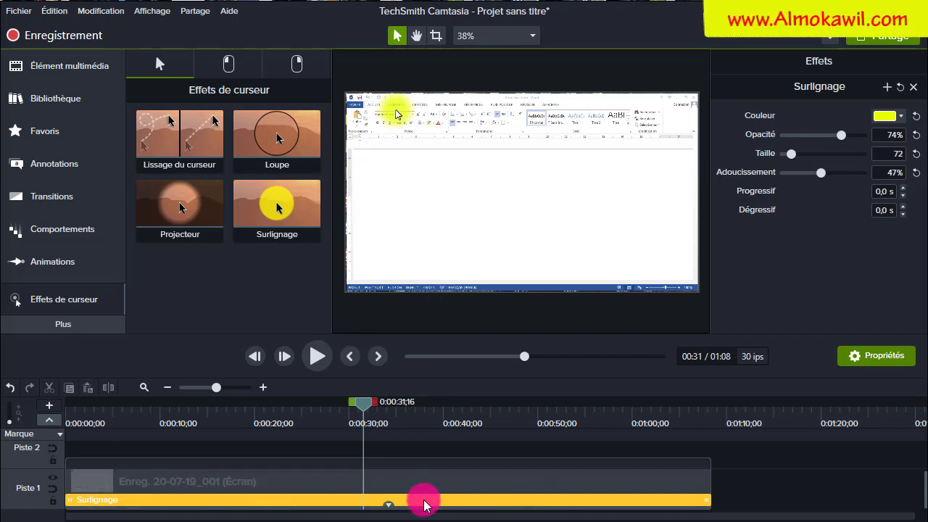
Remove the Surlignage effect from the recording clip.
left_click_drag(281, 213, 490, 504)
right_click(490, 504)
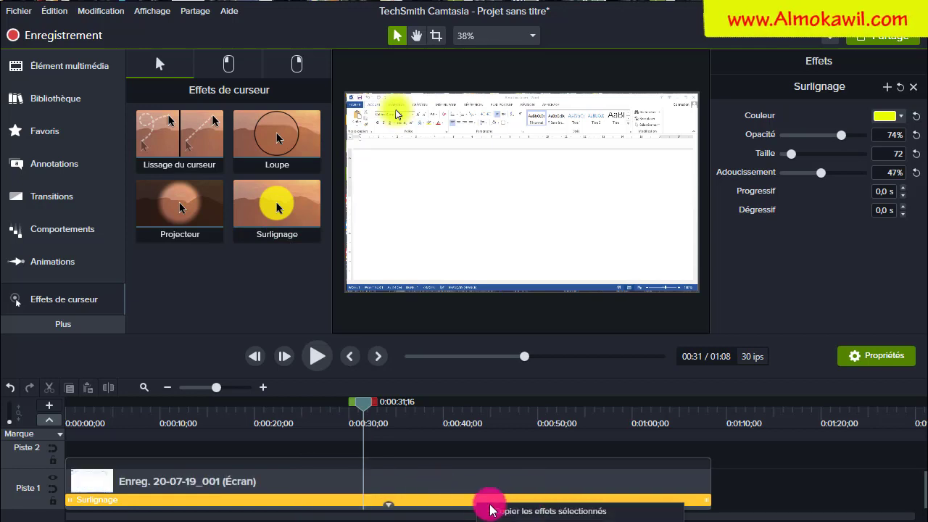
left_click(526, 518)
Split the recording clip at 0:00:24;00 and at 0:00:28;21 to isolate a short middle segment.
left_click(355, 408)
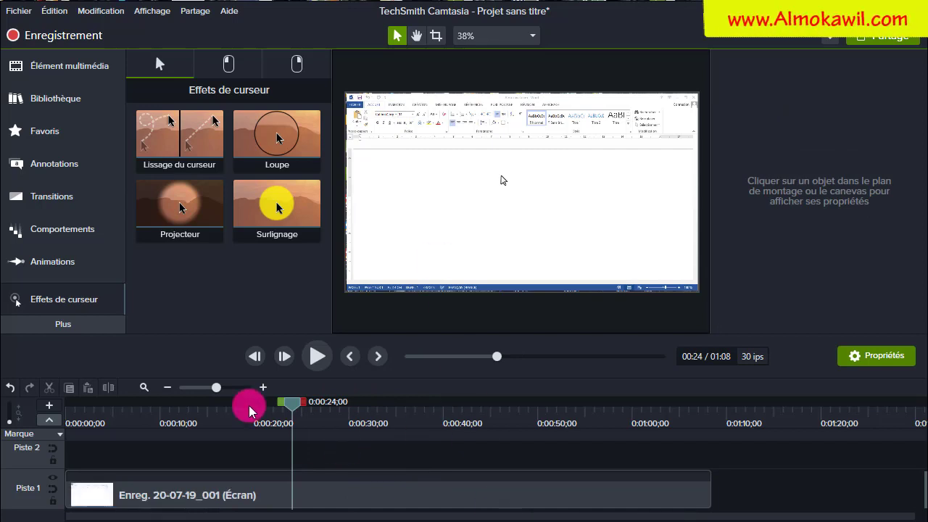
left_click(377, 489)
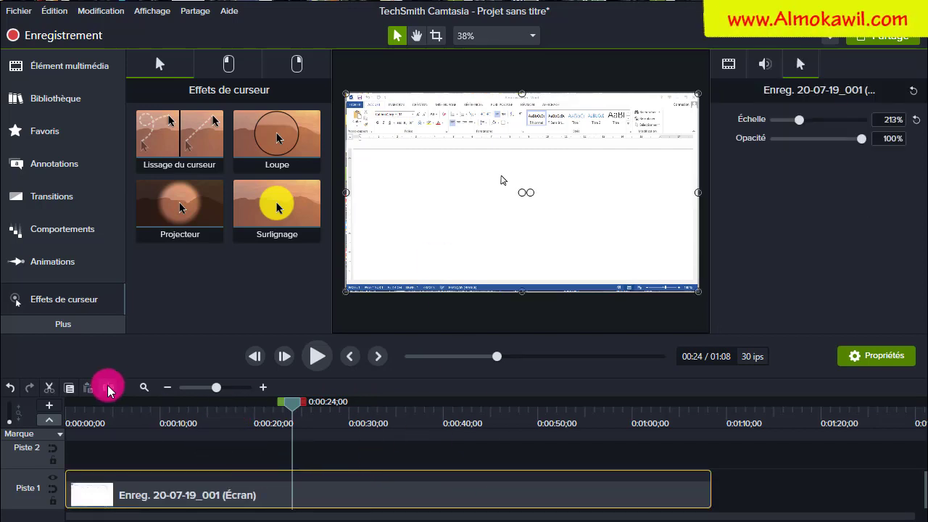
left_click(107, 388)
left_click_drag(290, 404, 332, 403)
left_click(382, 499)
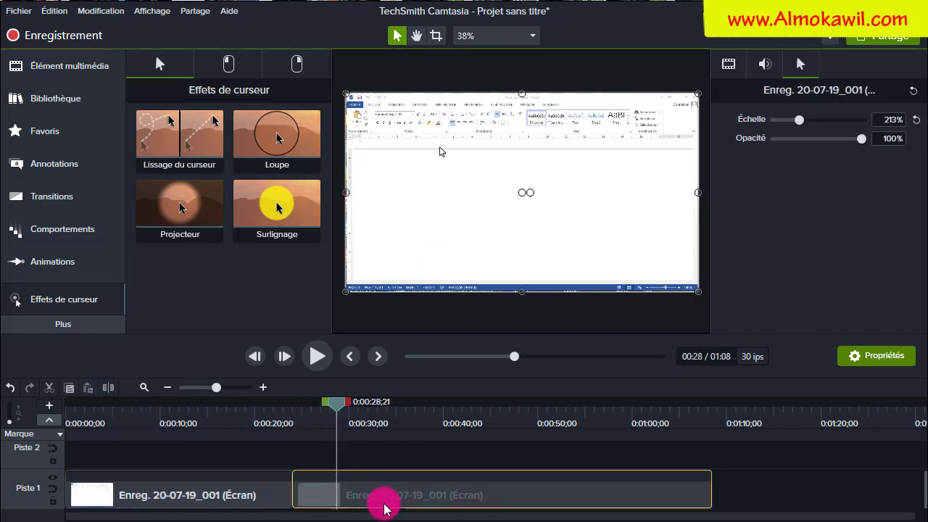
left_click(104, 384)
Place the playhead at 0:00:27;14 and apply the Surlignage cursor effect to the short middle segment only.
left_click_drag(337, 404, 325, 404)
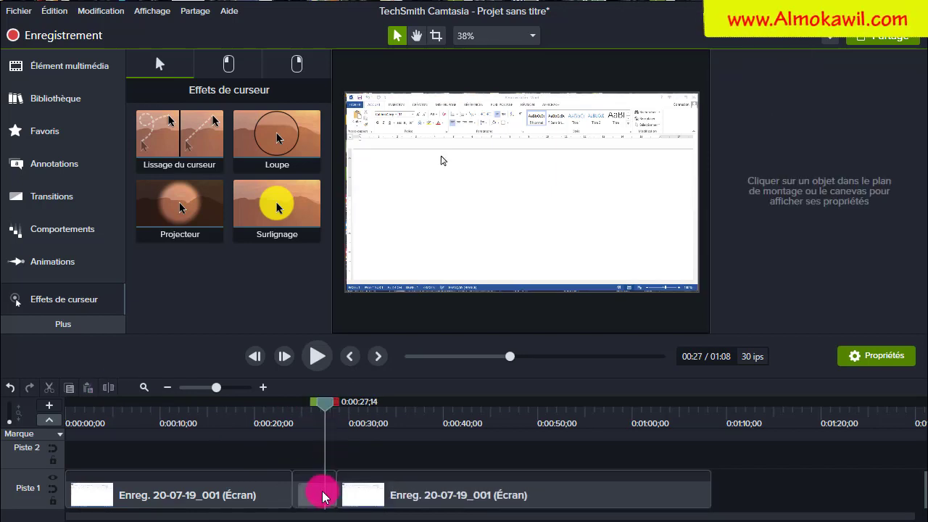
left_click(325, 495)
left_click_drag(279, 208, 313, 490)
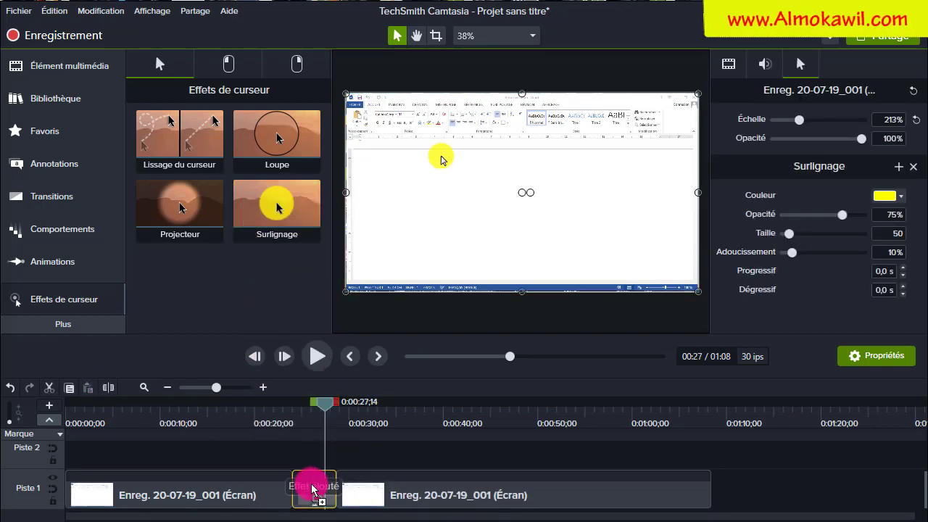
Play the recording across the highlighted middle segment, and undo its Surlignage effect and both clip splits.
left_click_drag(325, 404, 278, 404)
left_click(317, 356)
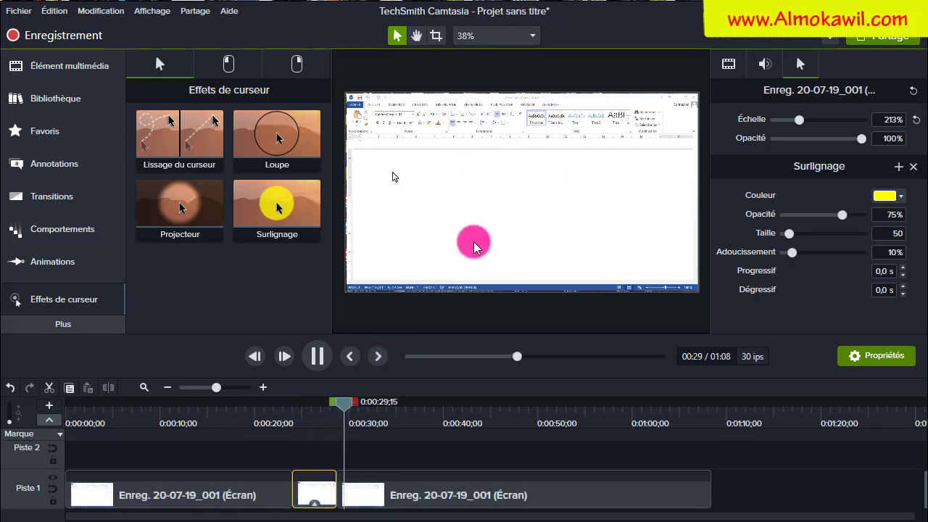
key("space")
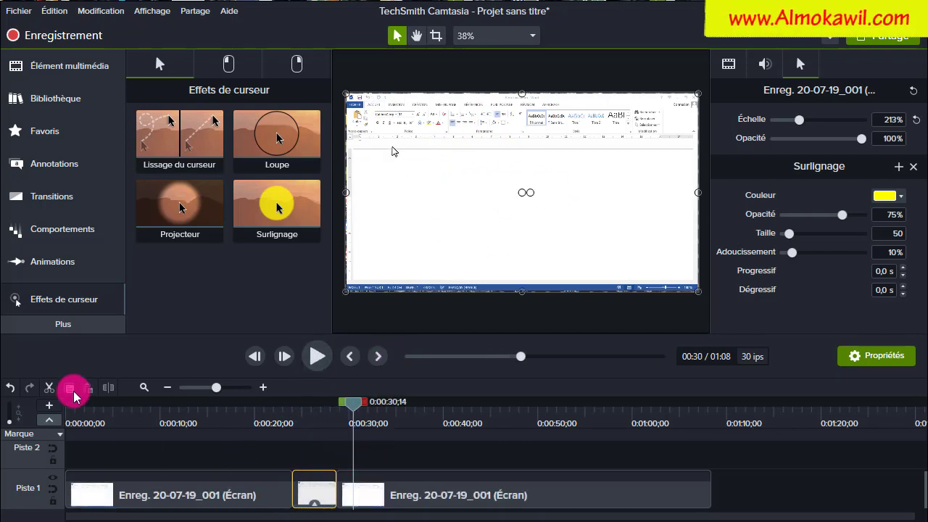
left_click(10, 389)
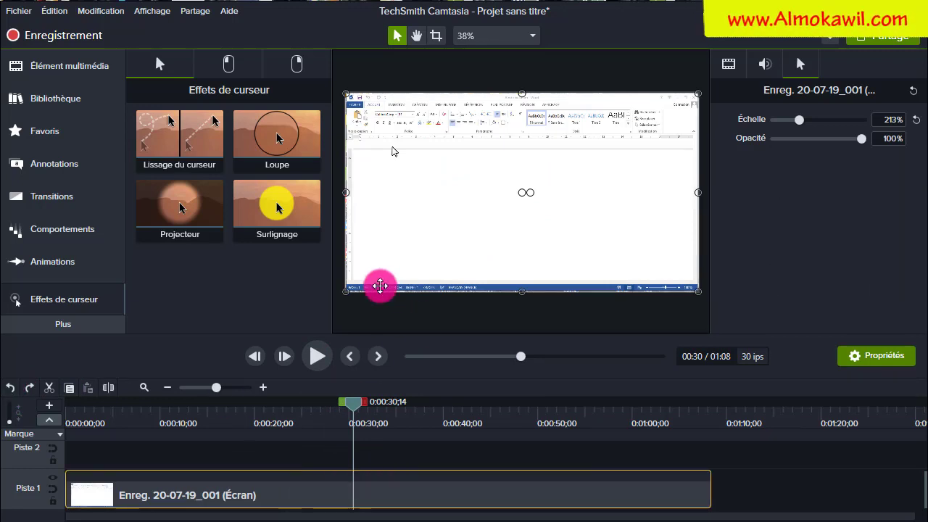
Apply the Projecteur cursor effect to the recording clip, play it from 0:00:30;14 and set the cursor scale to 270%.
left_click_drag(202, 238, 326, 487)
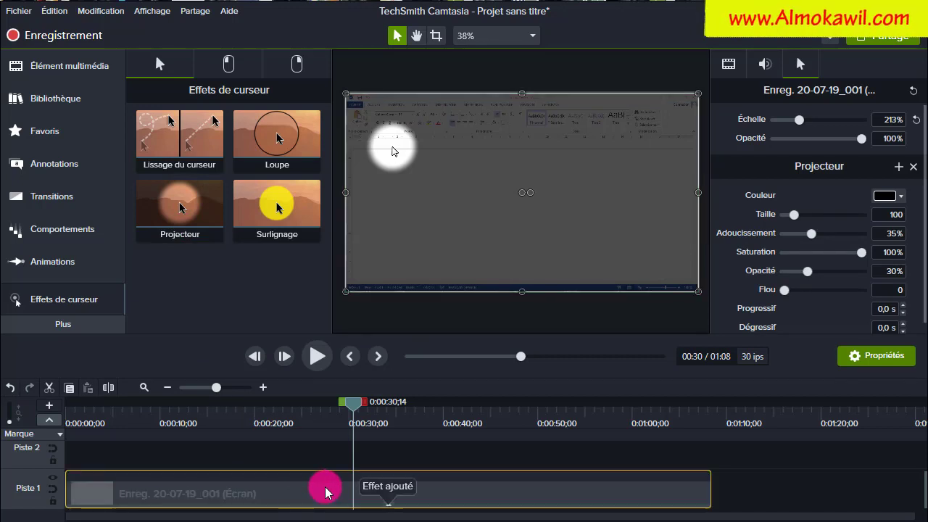
left_click(315, 357)
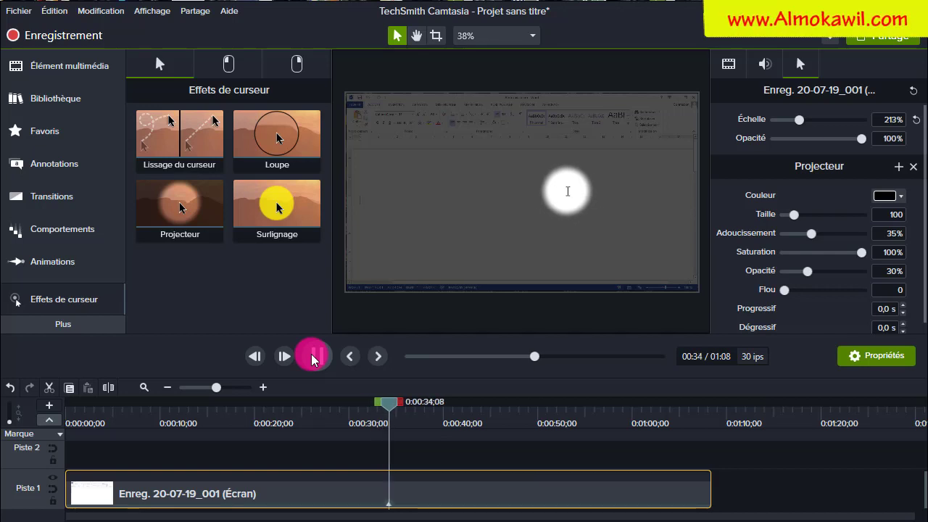
left_click(317, 356)
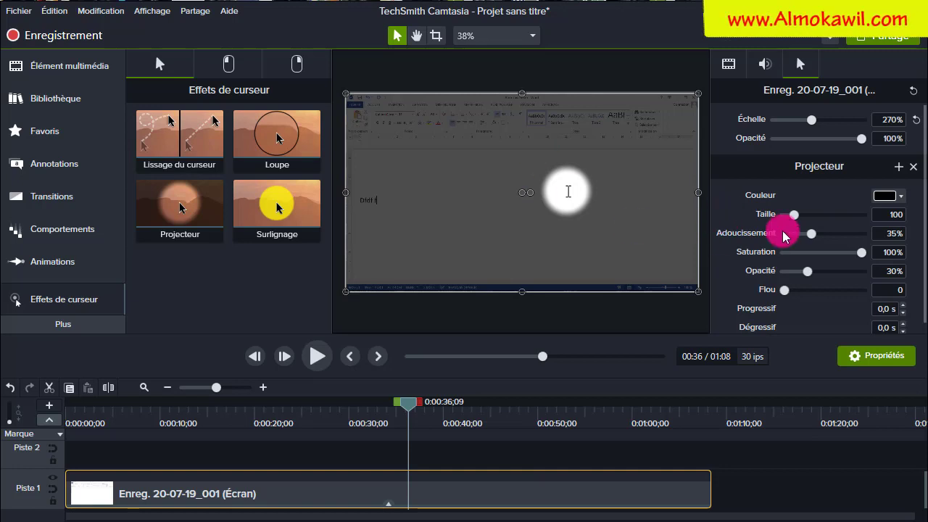
Set the Projecteur effect's size to 130, softening to 30%, saturation to 67% and opacity to 27%, keeping blur at 0.
mouse_move(796, 214)
left_mouse_down()
mouse_move(826, 216)
mouse_move(794, 220)
left_mouse_up()
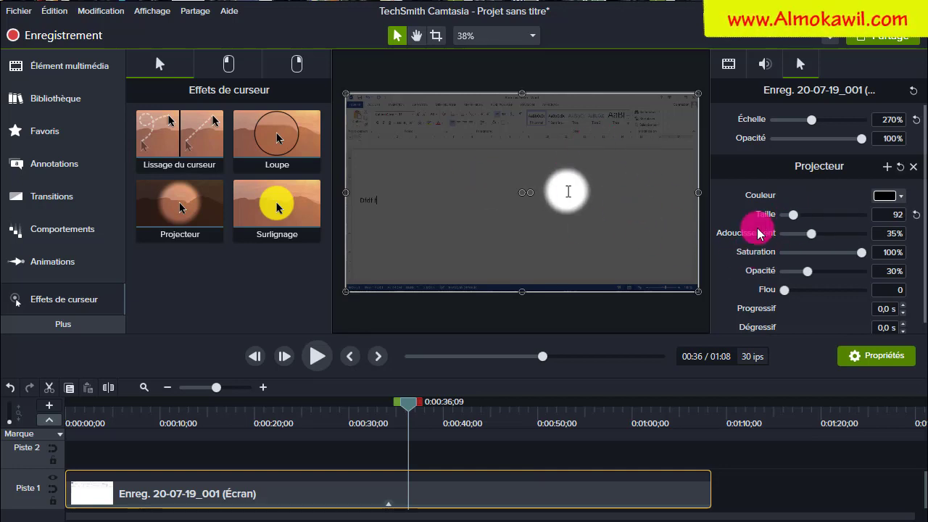
left_click_drag(796, 219, 813, 233)
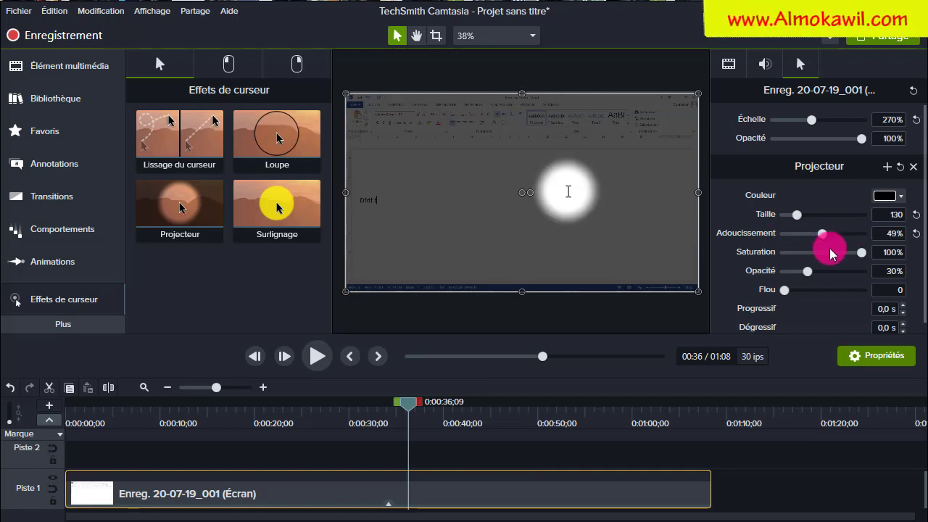
left_click_drag(821, 236, 817, 258)
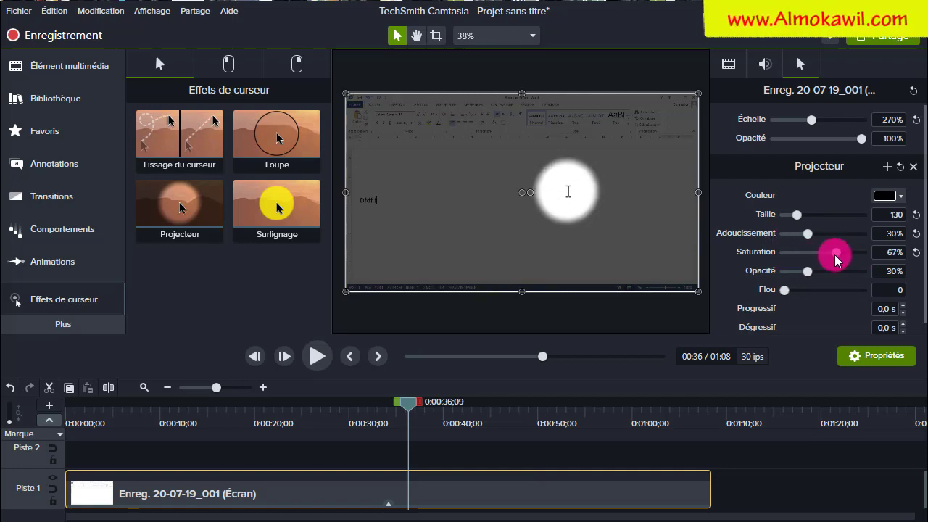
mouse_move(817, 277)
left_mouse_down()
mouse_move(830, 271)
mouse_move(804, 282)
mouse_move(861, 280)
mouse_move(806, 277)
left_mouse_up()
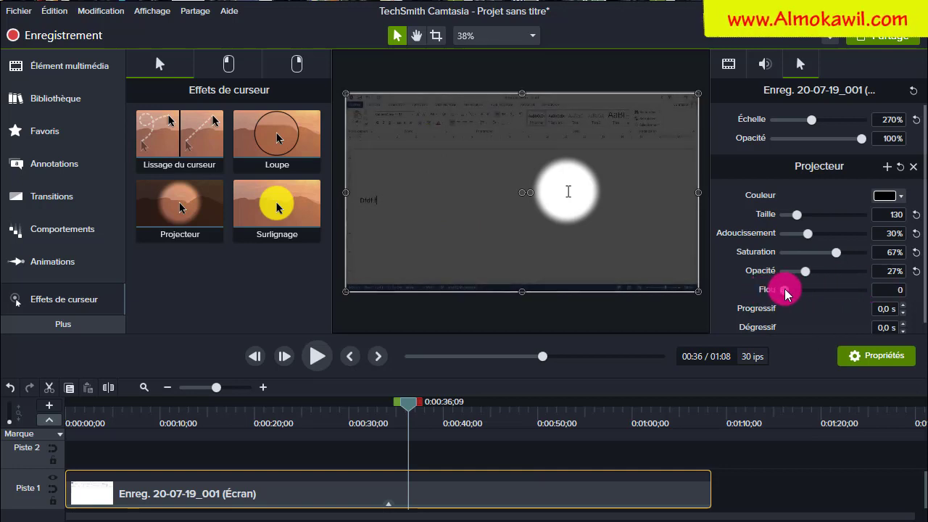
left_click_drag(816, 289, 775, 289)
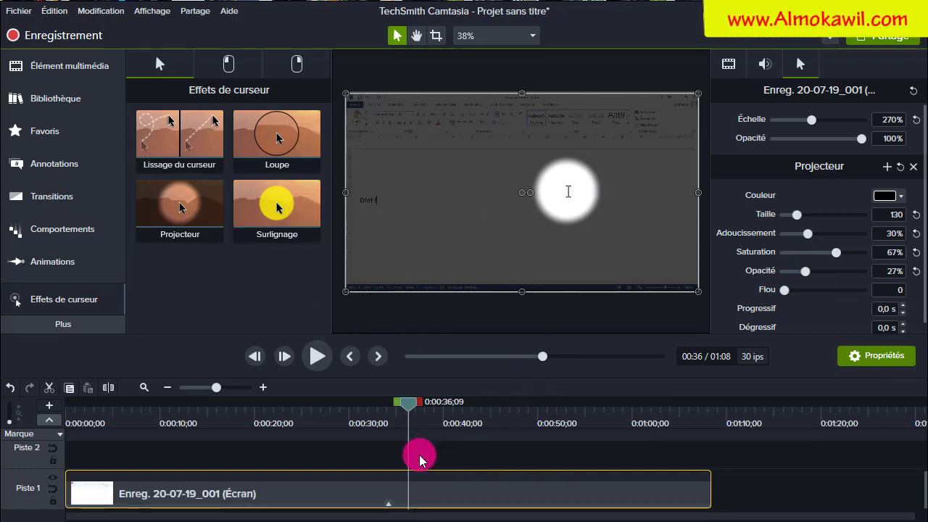
Scrub back and forth through the recording to preview the Projecteur effect, ending at 0:00:38;02.
left_click_drag(408, 411, 192, 413)
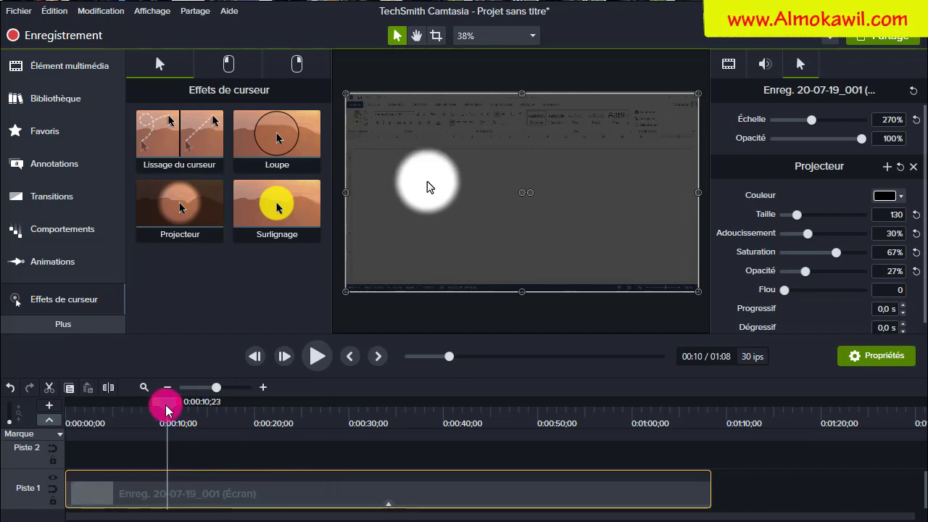
left_click_drag(131, 410, 439, 430)
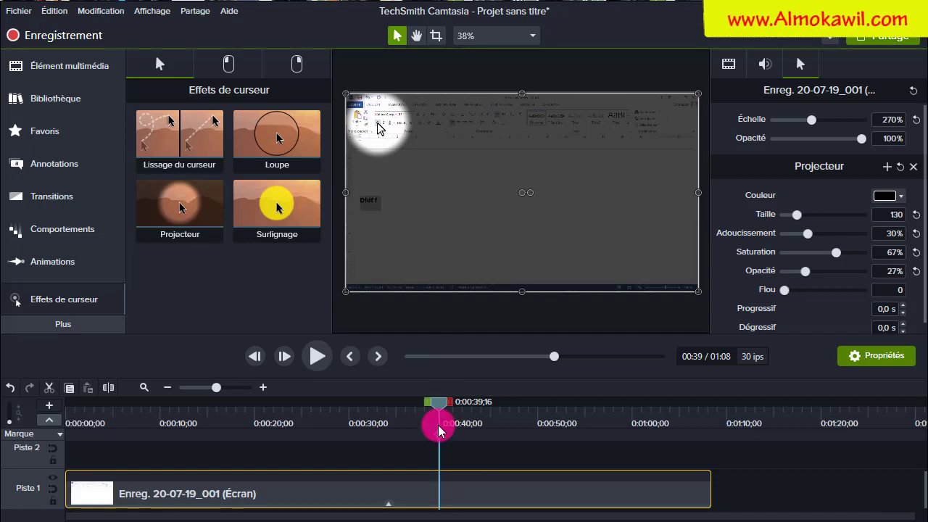
left_click_drag(436, 401, 424, 407)
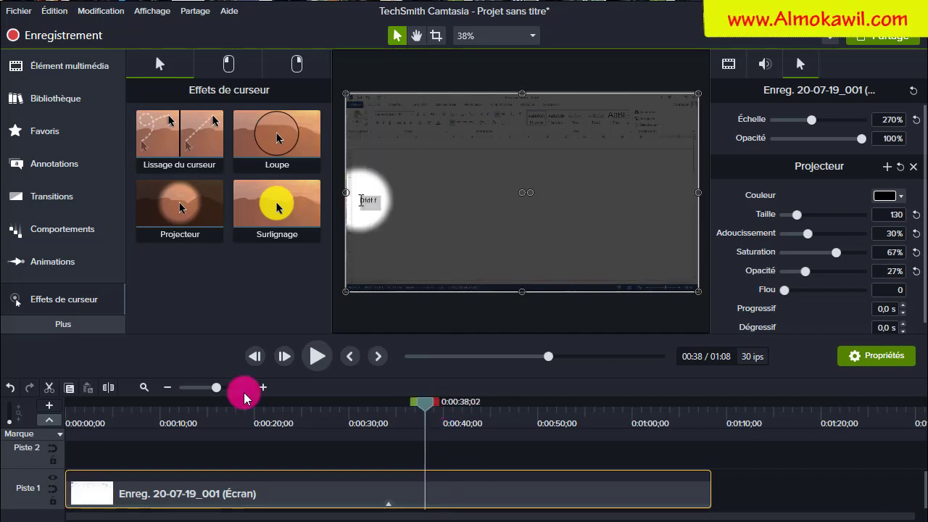
Expand the recording clip's applied effects and delete the Projecteur effect.
left_click(388, 502)
left_click(387, 501)
key("Delete")
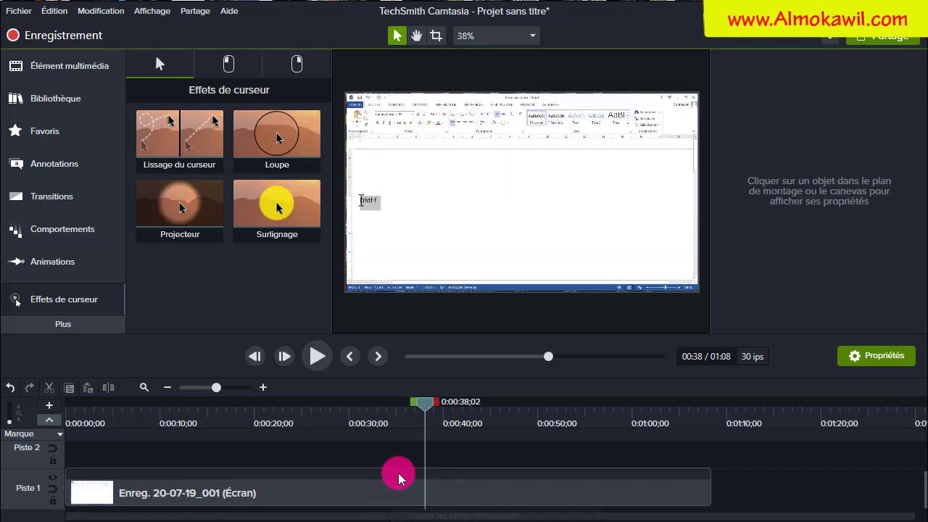
Split the recording clip at 0:00:38;02 and at 0:00:39;20 to isolate a short middle segment.
left_click(332, 495)
left_click(108, 387)
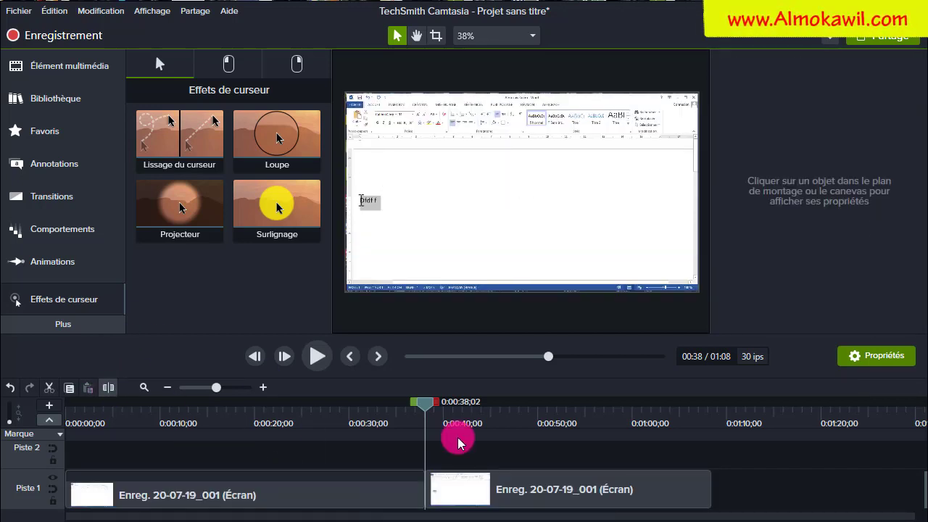
left_click_drag(428, 405, 440, 404)
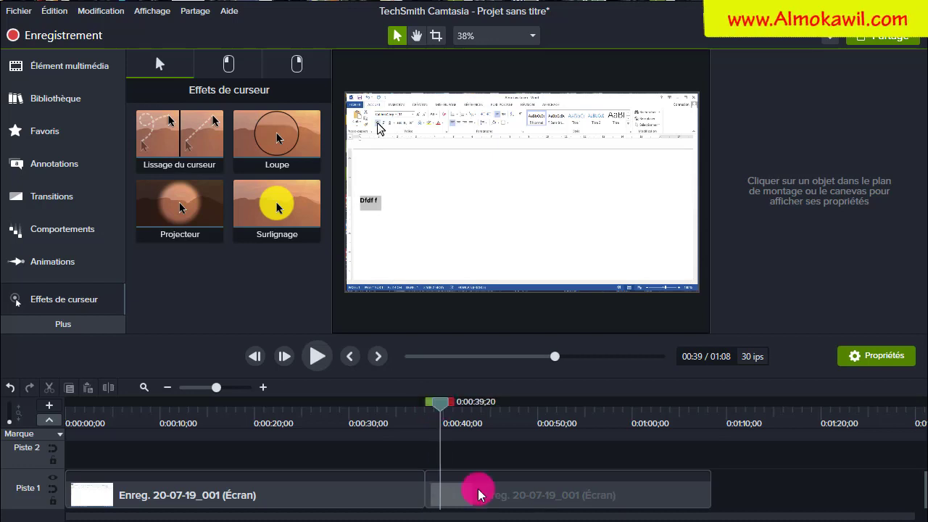
left_click(475, 494)
left_click(106, 389)
left_click(430, 493)
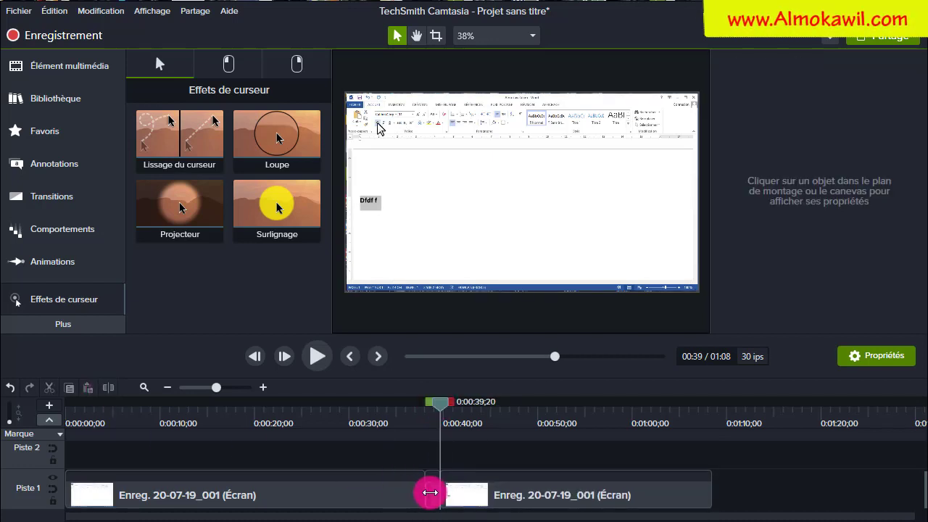
Apply the Projecteur cursor effect to the short middle segment and play the recording across it to preview the effect.
left_click_drag(201, 180, 430, 487)
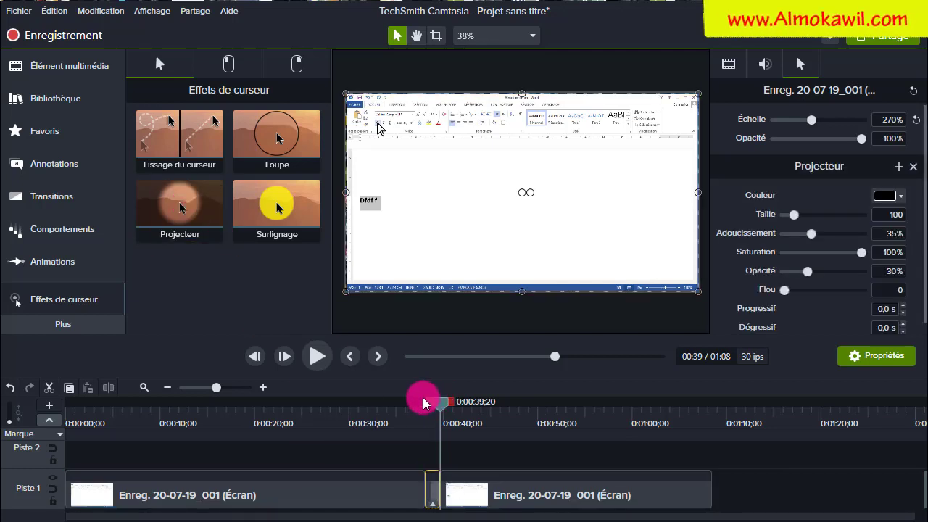
left_click_drag(437, 401, 405, 403)
left_click(310, 351)
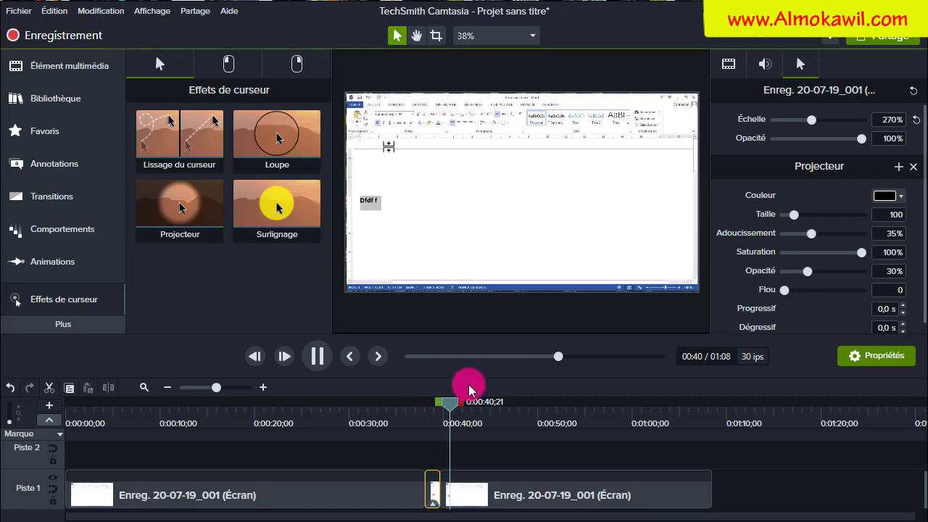
left_click(431, 406)
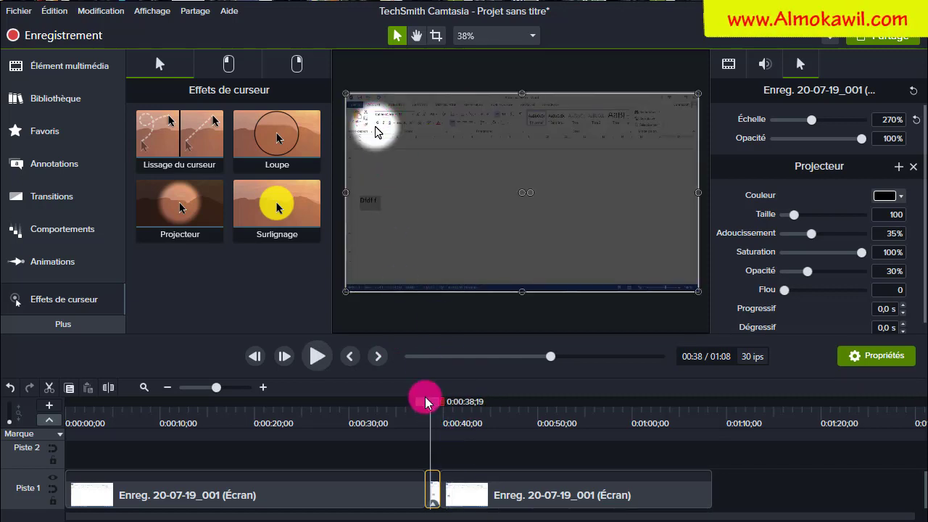
left_click_drag(432, 406, 433, 406)
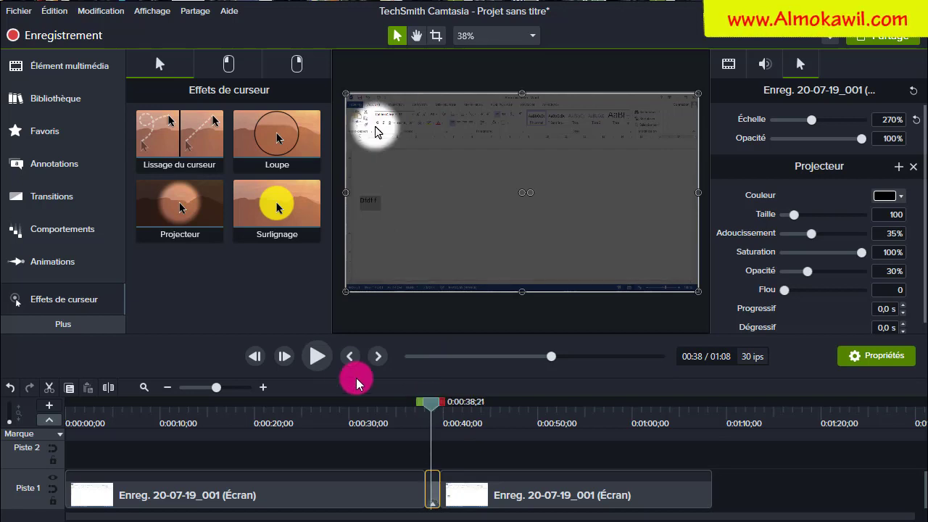
left_click(326, 356)
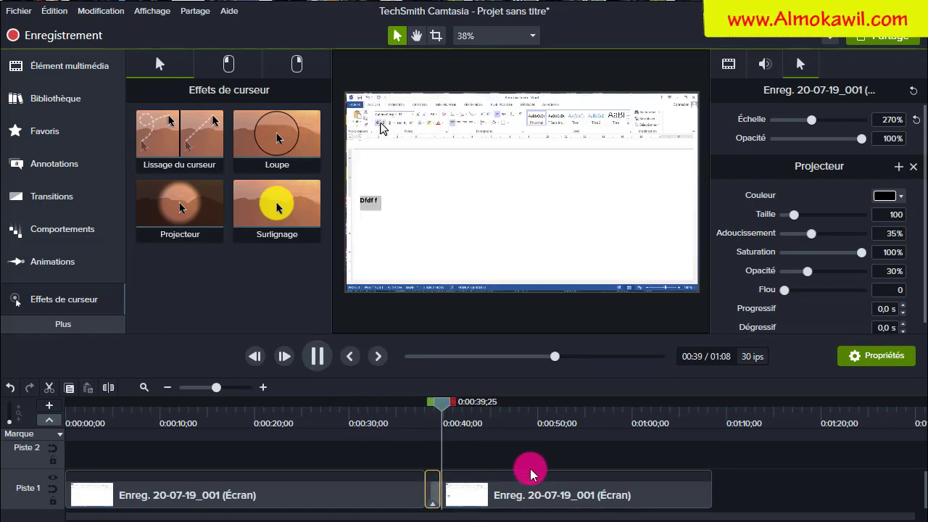
left_click(319, 356)
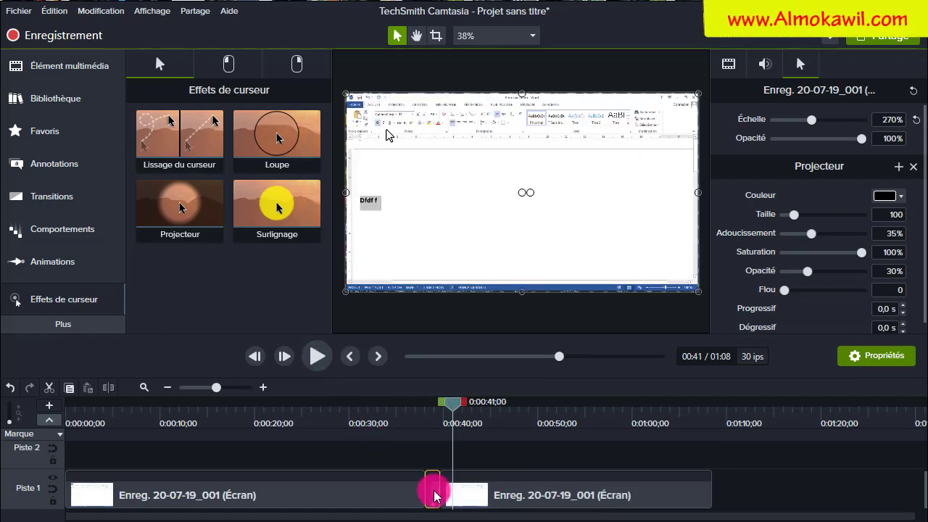
Undo the Projecteur effect and the clip splits, restoring the recording as one continuous clip.
left_click(10, 388)
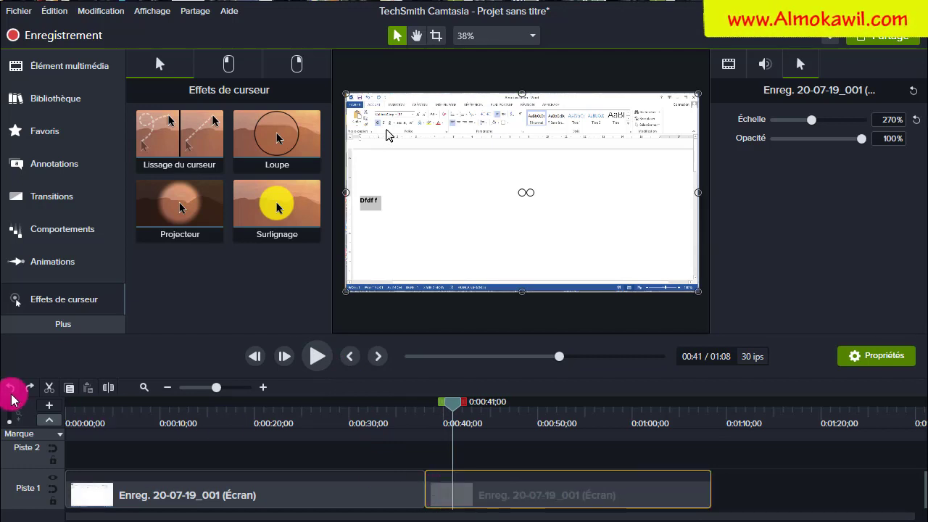
left_click(10, 387)
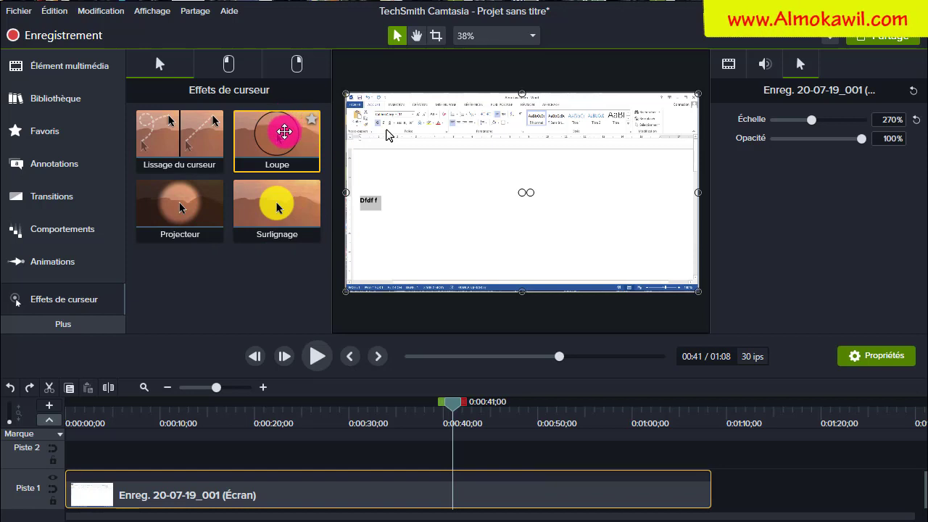
Apply the Loupe cursor effect to the whole recording clip and play it from 0:00:26;01.
left_click_drag(272, 137, 406, 490)
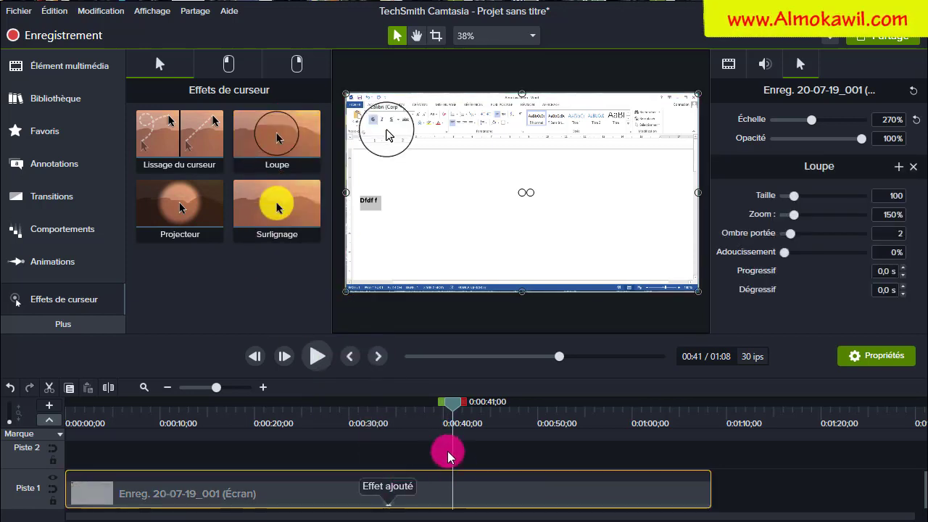
left_click_drag(453, 406, 313, 408)
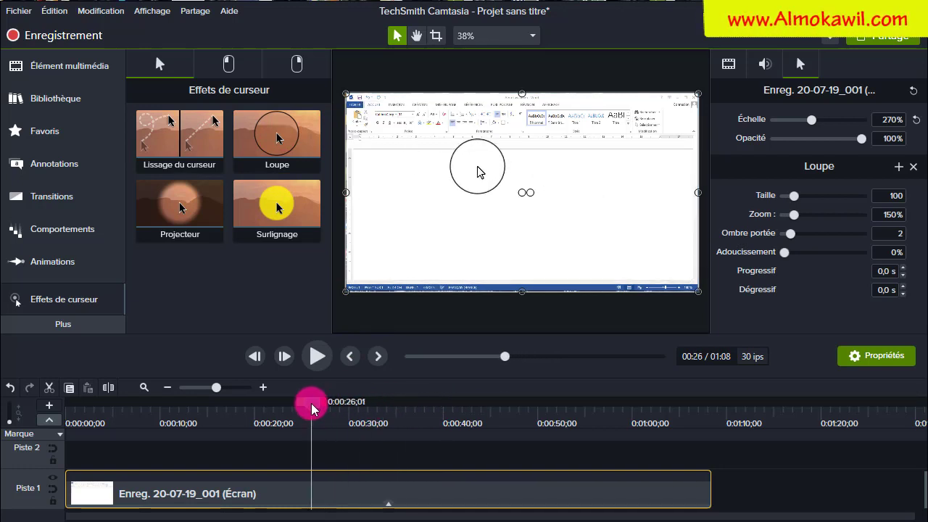
left_click(316, 358)
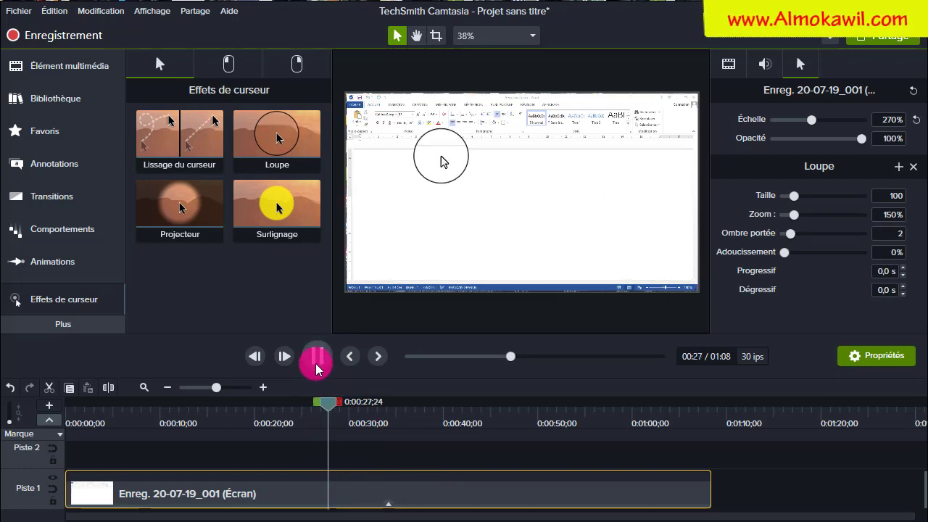
Hide the clip properties to enlarge the canvas and preview the Loupe effect through the recording up to 0:00:51;23.
left_click(383, 204)
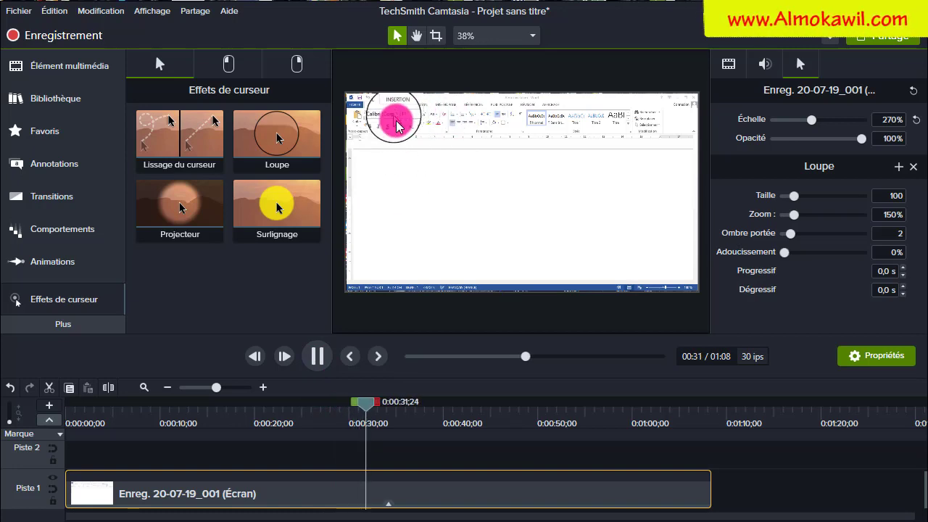
left_click(891, 356)
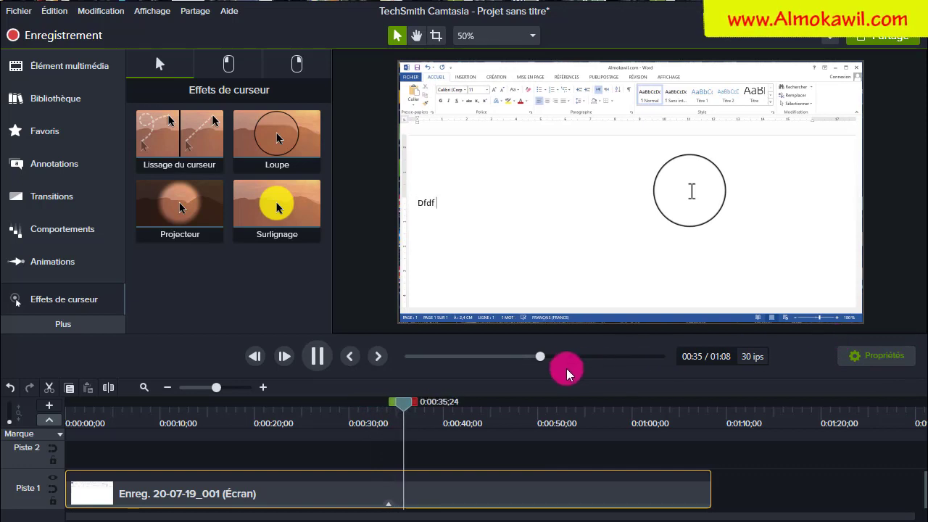
left_click(449, 401)
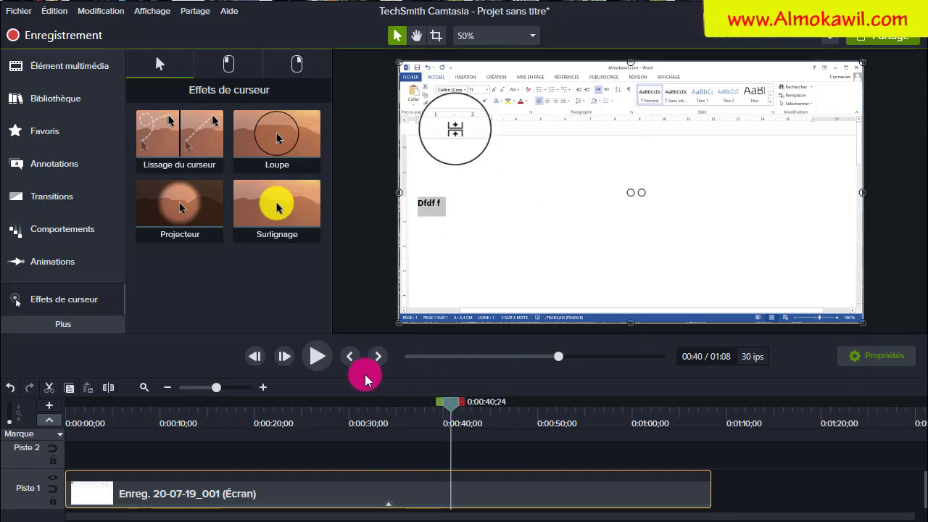
left_click(317, 356)
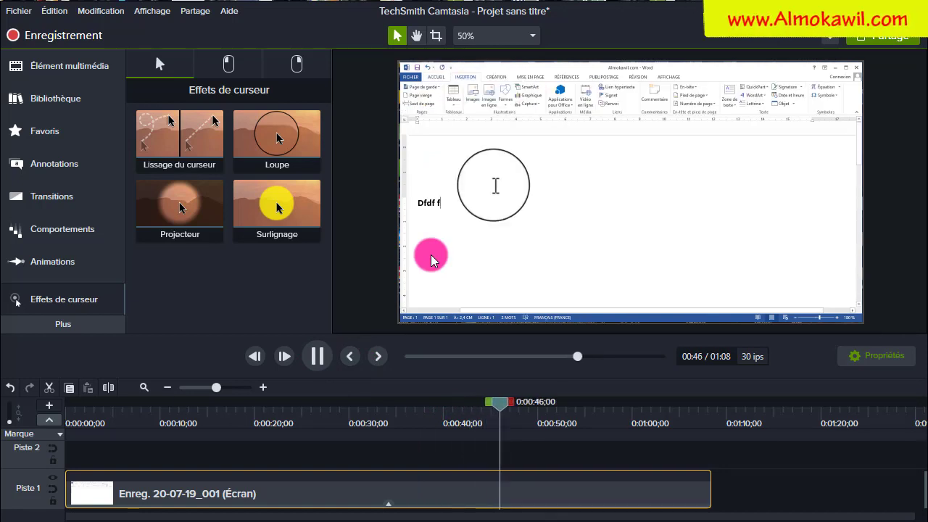
left_click_drag(505, 401, 553, 406)
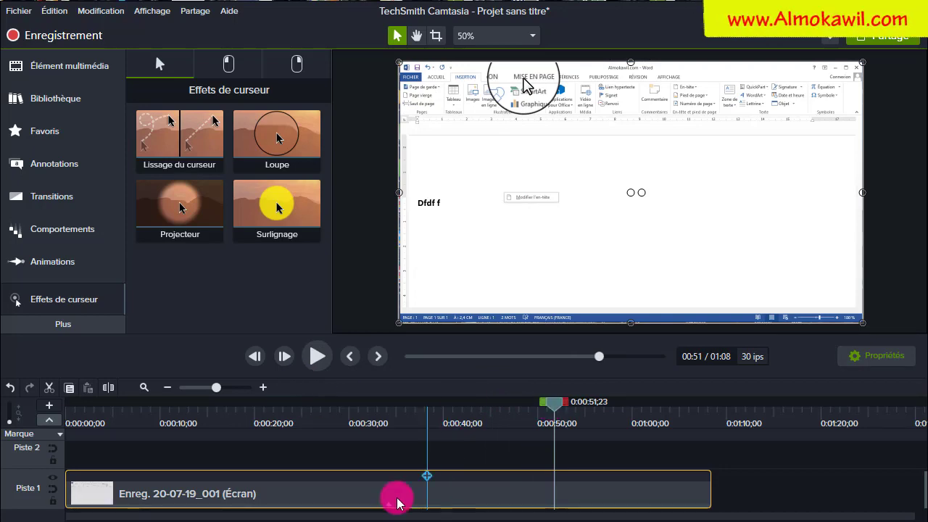
Show the clip properties and set the Loupe effect's size to 190, zoom to 454% and drop shadow to 17.
left_click(881, 355)
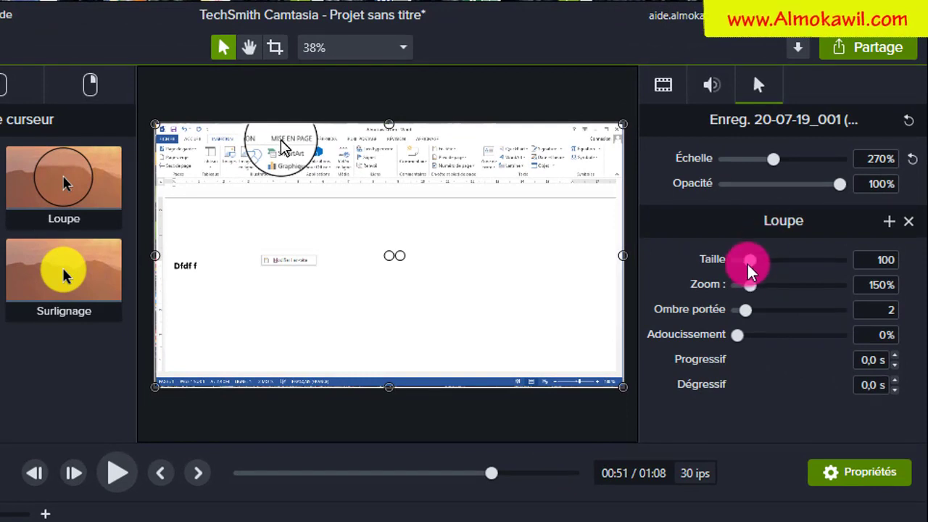
mouse_move(750, 267)
left_mouse_down()
mouse_move(796, 267)
mouse_move(747, 269)
mouse_move(771, 258)
mouse_move(761, 259)
left_mouse_up()
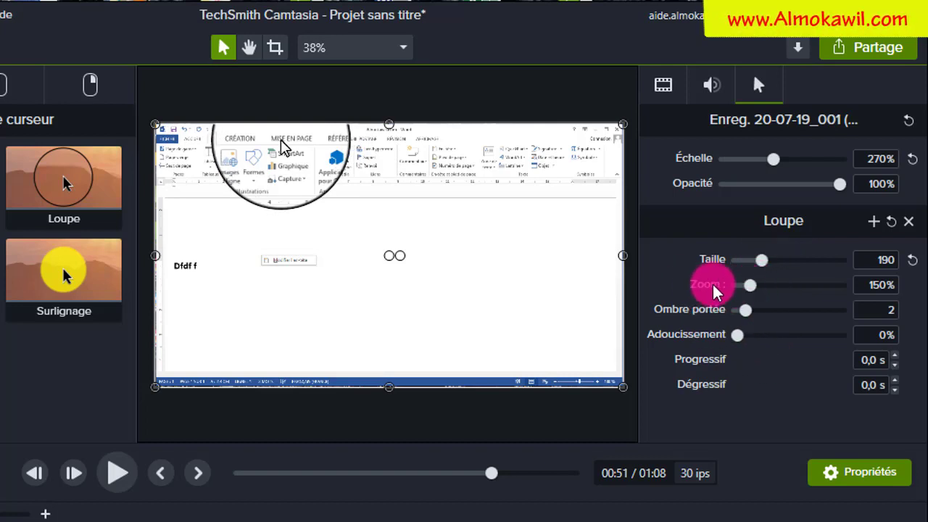
left_click_drag(750, 284, 812, 292)
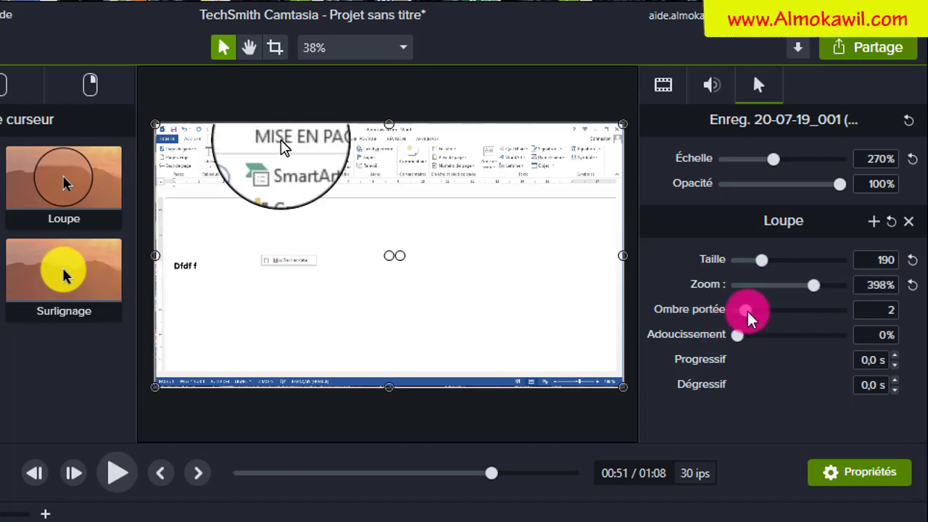
left_click_drag(749, 313, 761, 312)
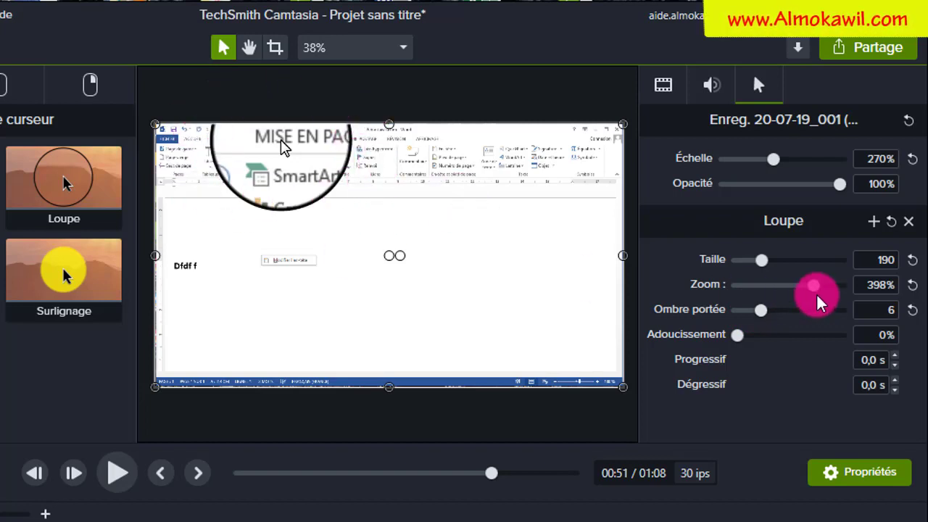
left_click_drag(762, 312, 831, 289)
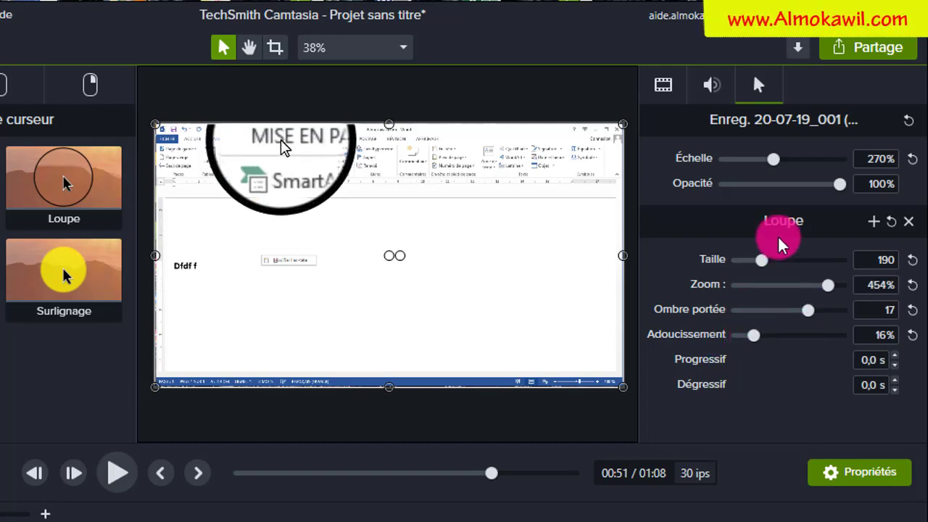
Try the Loupe effect's softening at 35%, 94% and 82%, and set it back to 0%.
left_click_drag(758, 335, 773, 334)
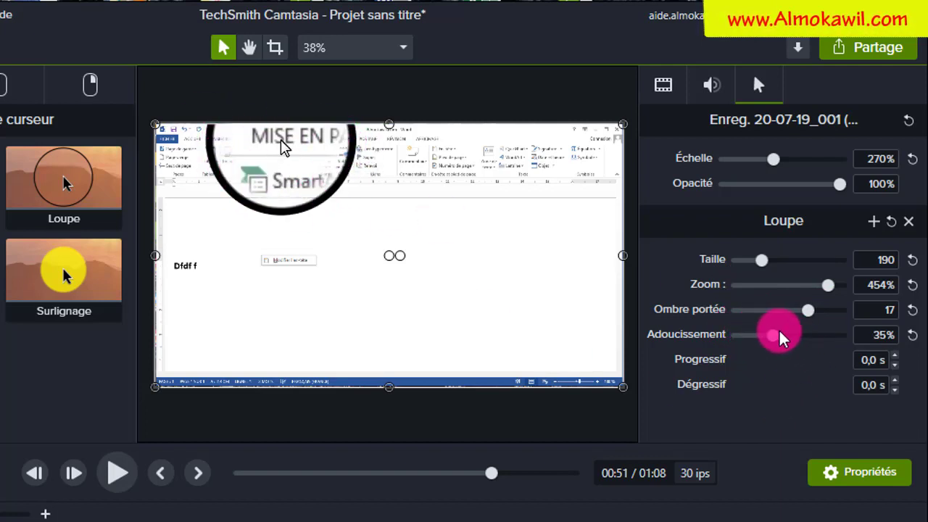
left_click_drag(780, 336, 833, 335)
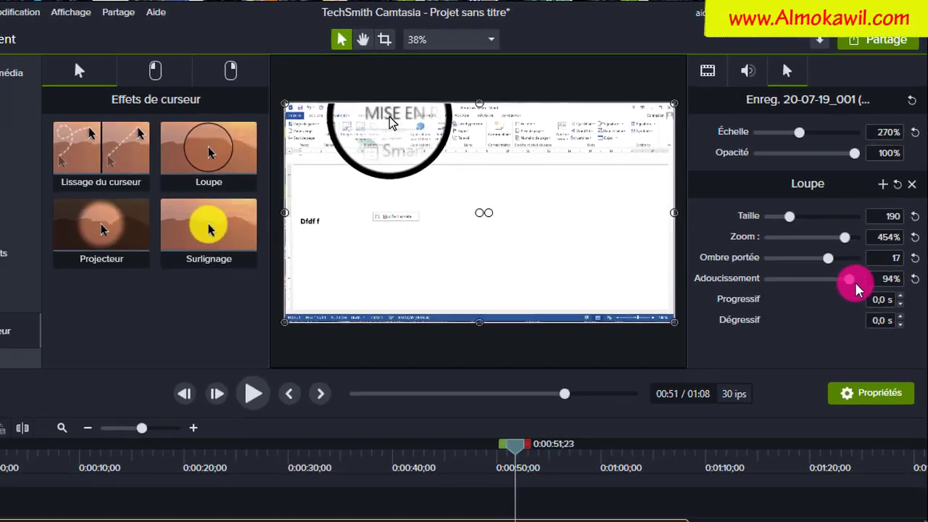
left_click_drag(833, 335, 818, 335)
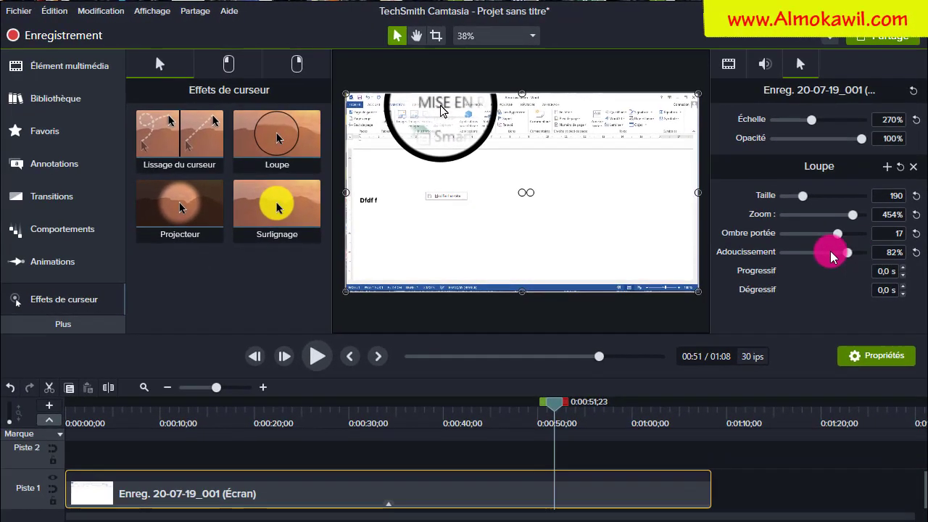
left_click_drag(831, 256, 771, 256)
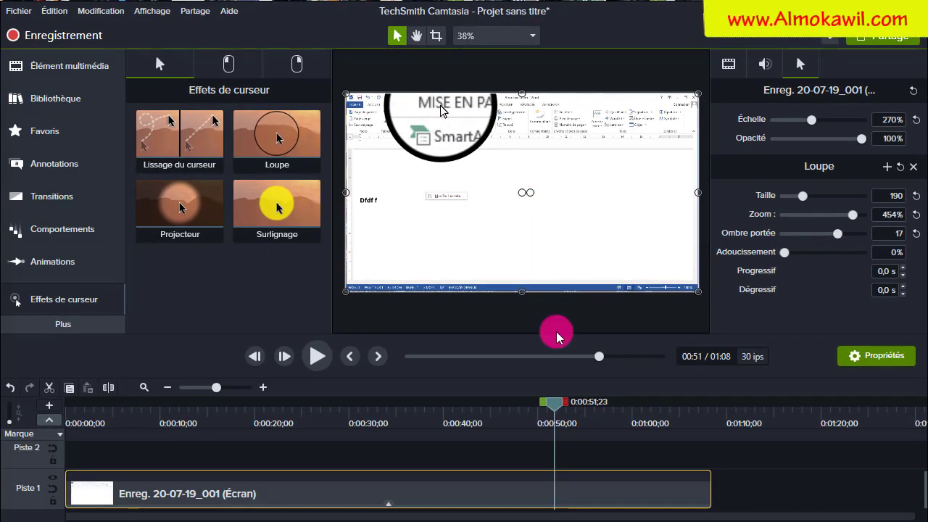
Preview the customized Loupe back at 0:00:41;17, expand the clip's applied effects and delete the Loupe effect.
left_click_drag(549, 404, 453, 413)
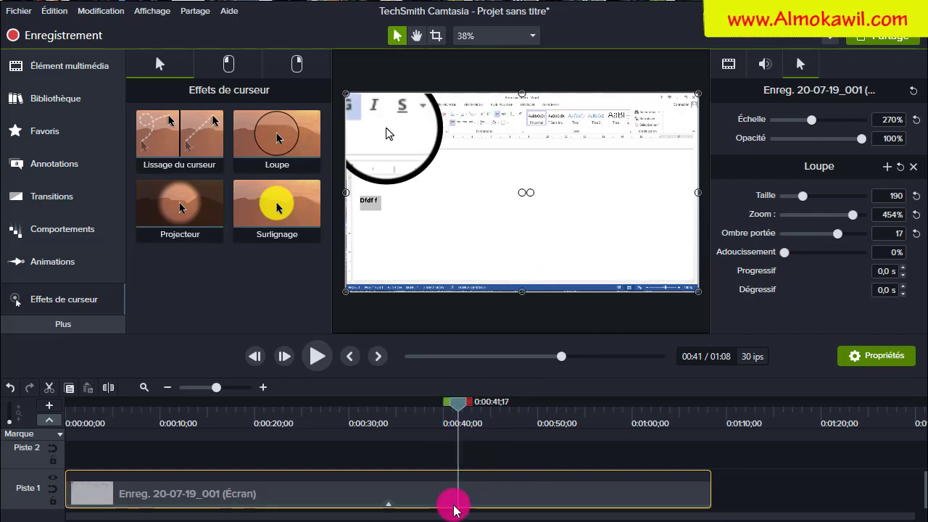
left_click(387, 508)
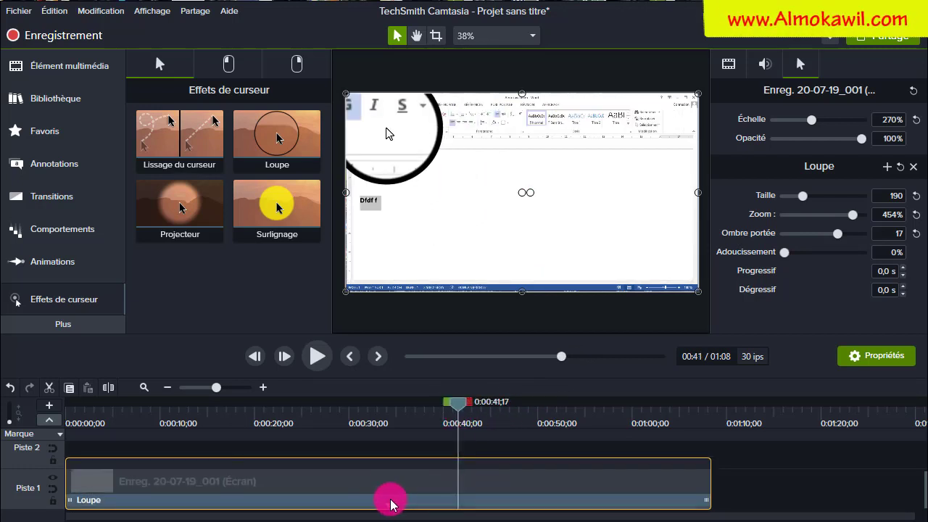
left_click(406, 500)
left_click(450, 518)
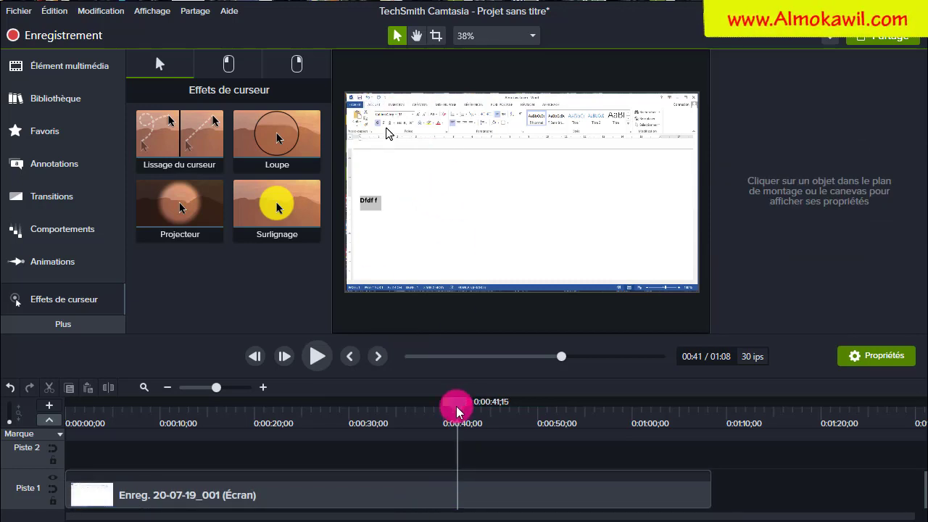
Apply the Lissage du curseur effect to the recording clip, hide the clip properties and scrub from 0:00:29;11 to 0:00:53;24.
left_click_drag(457, 411, 360, 418)
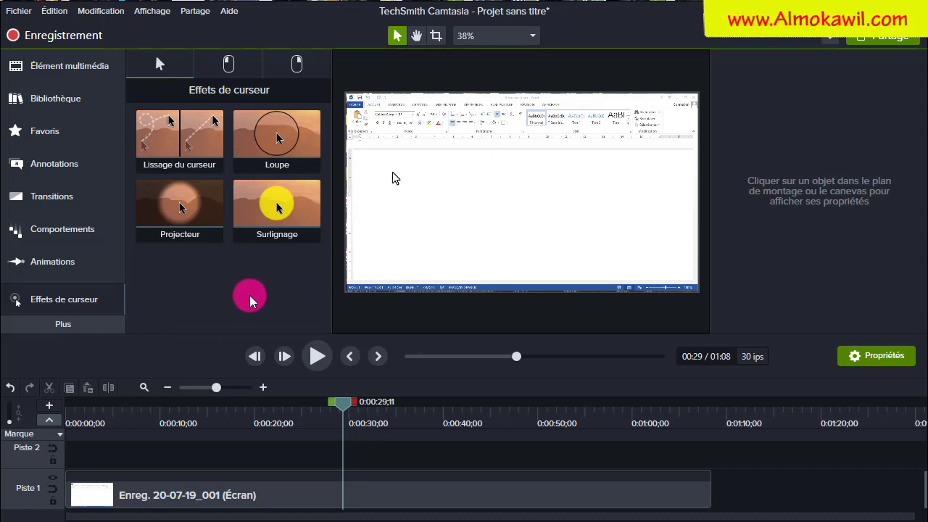
left_click_drag(179, 149, 385, 489)
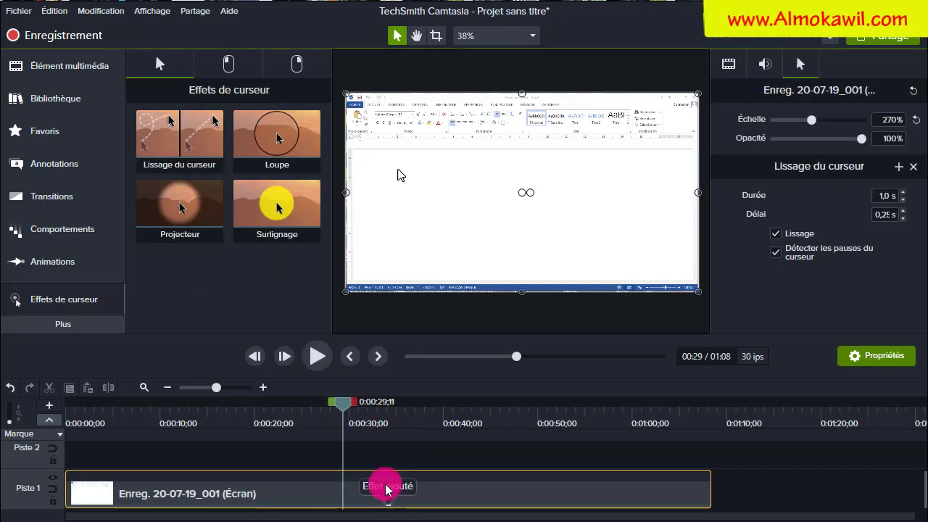
left_click(867, 360)
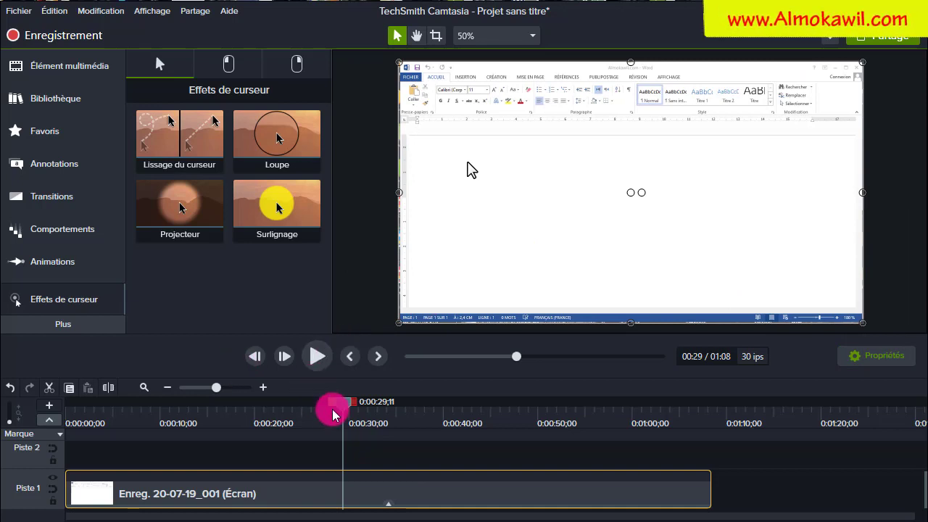
left_click_drag(351, 408, 573, 429)
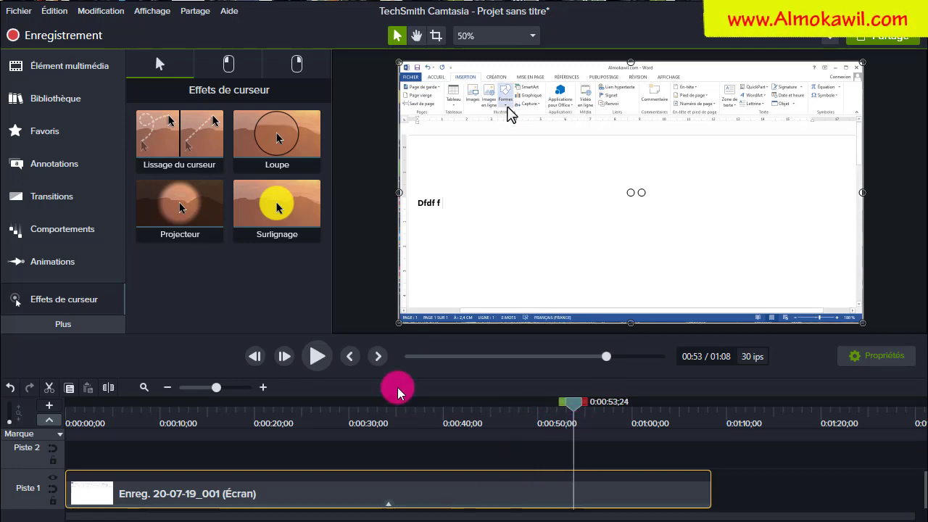
Preview the Lissage du curseur effect from 0:00:53;24, expand the clip's applied effects and delete Lissage du curseur.
left_click(316, 356)
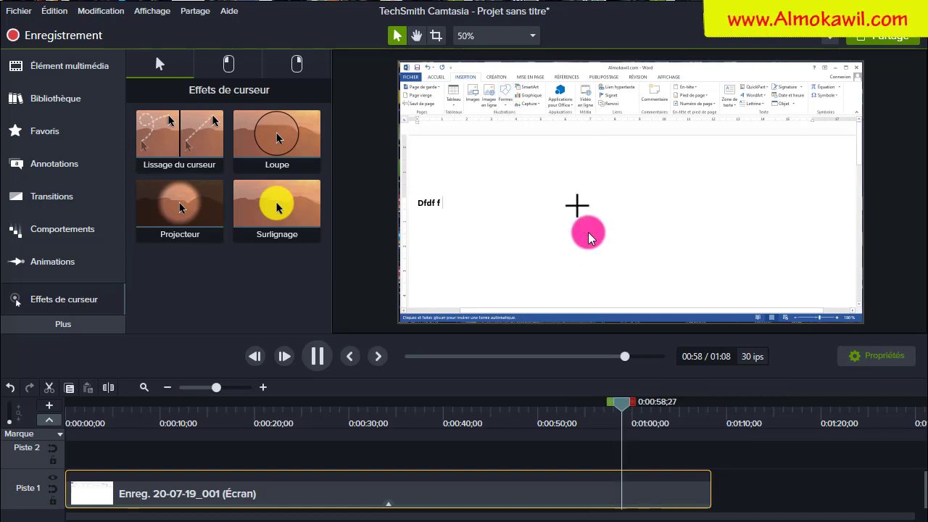
left_click(317, 356)
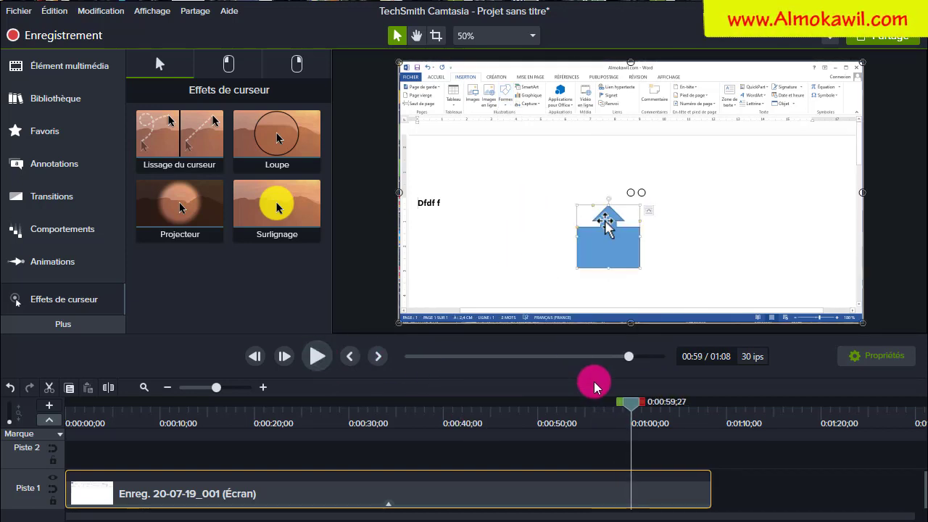
left_click_drag(413, 516, 471, 490)
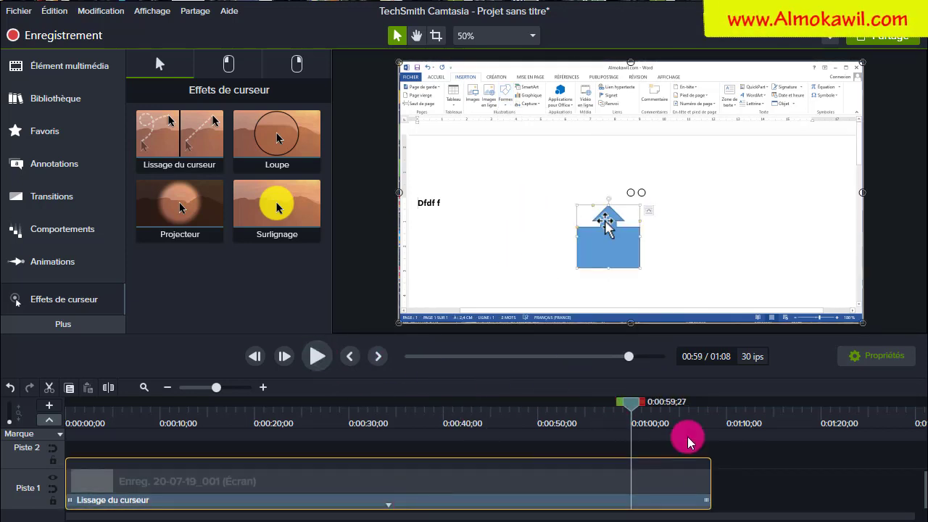
left_click_drag(638, 403, 577, 408)
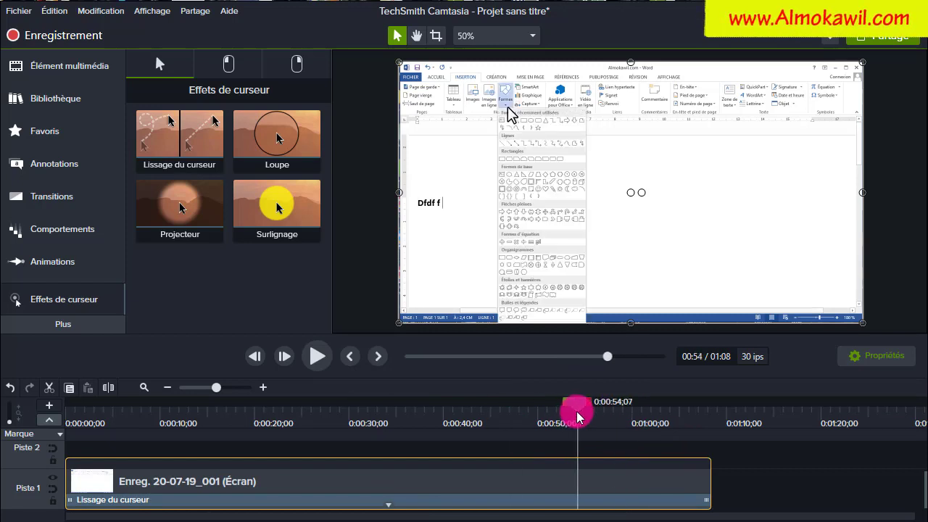
left_click(491, 500)
right_click(505, 508)
left_click(527, 513)
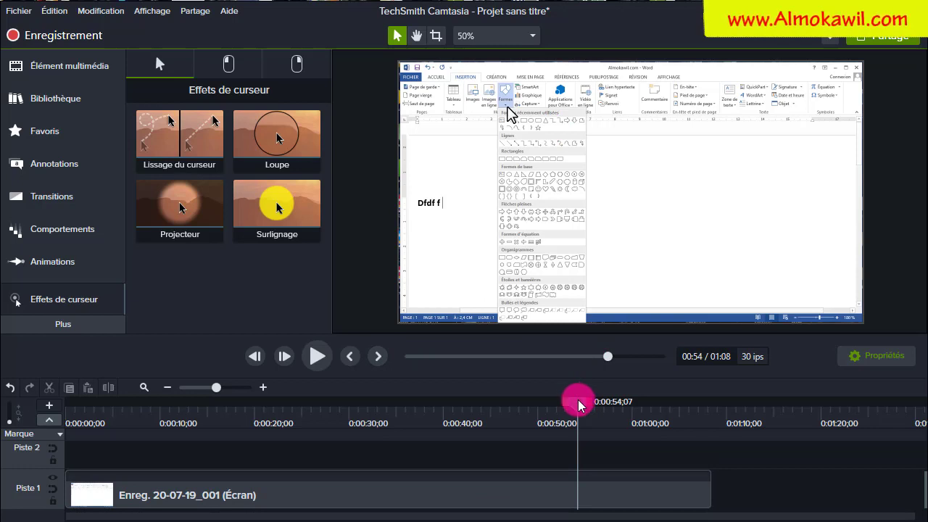
Play the recording without any cursor effect through the shape drawing, pausing at 0:00:59;24, to compare the cursor movement.
left_click_drag(579, 405, 570, 403)
left_click(376, 359)
left_click(321, 357)
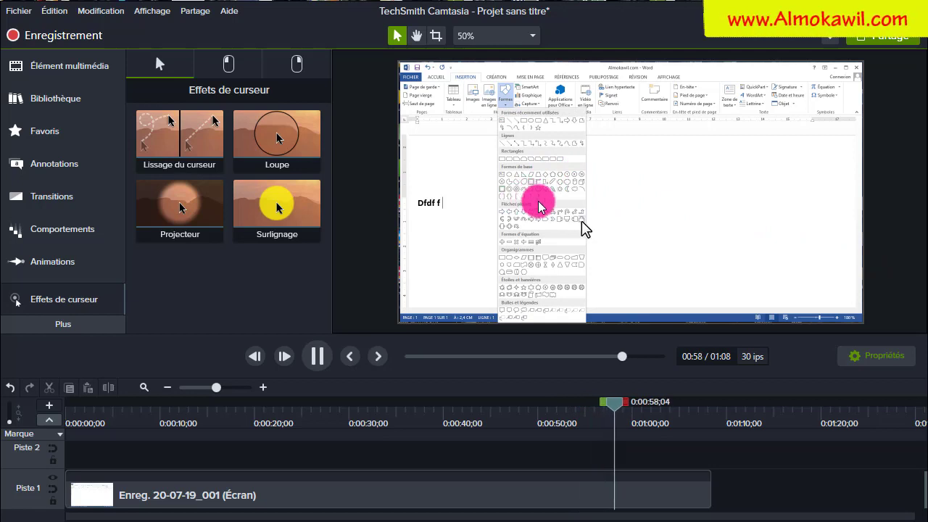
left_click(319, 356)
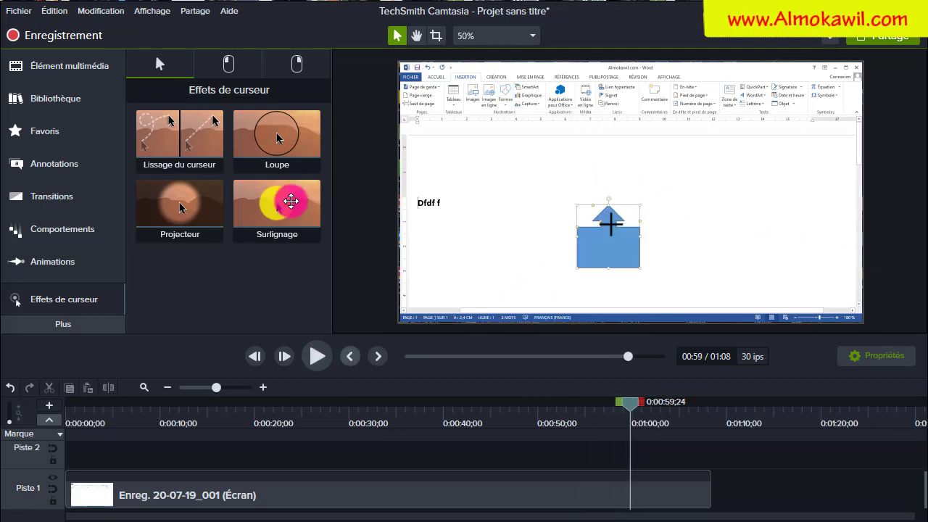
Reapply the Lissage du curseur effect to the recording clip and replay the shape drawing, returning to 0:00:55;13.
left_click_drag(192, 128, 472, 485)
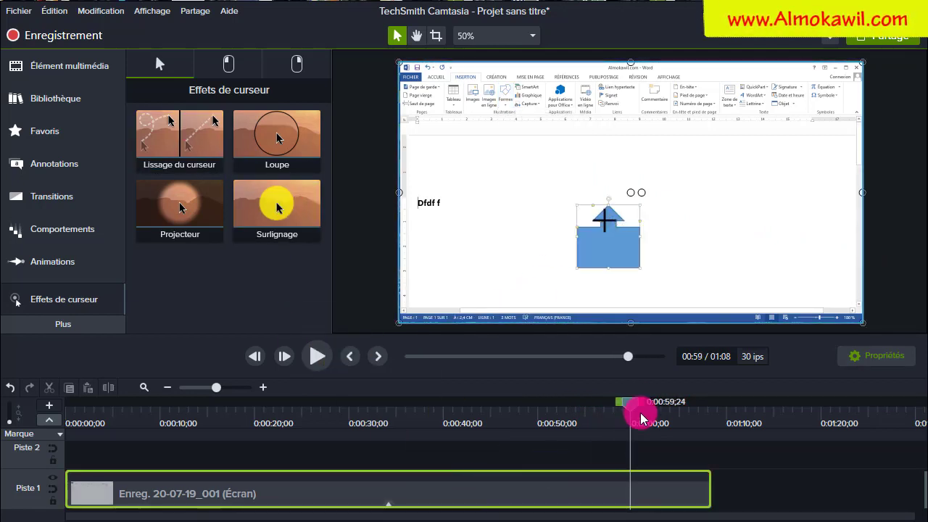
left_click_drag(629, 410, 577, 418)
left_click(319, 366)
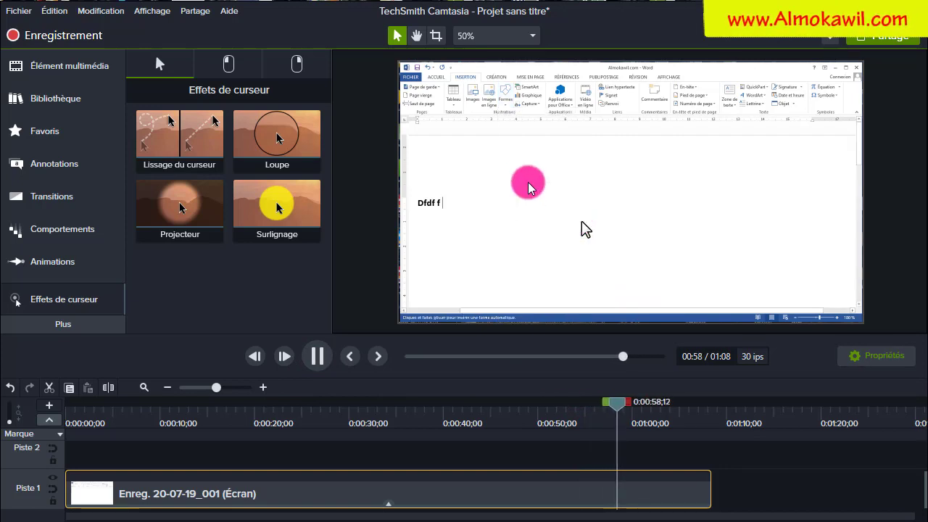
left_click(606, 410)
left_click_drag(606, 407, 588, 401)
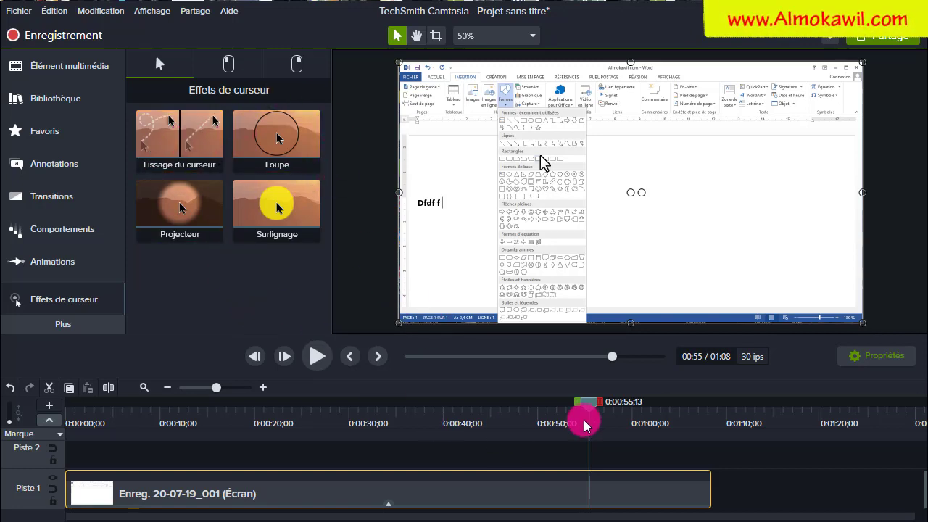
Expand the clip's applied effects, delete Lissage du curseur and move the playhead to 0:00:32;28.
left_click_drag(586, 407, 470, 404)
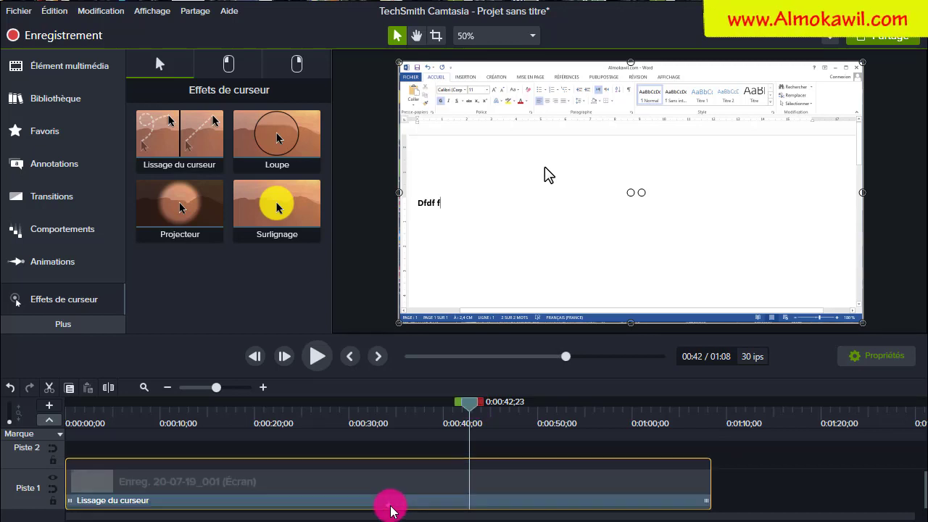
right_click(417, 504)
left_click(455, 518)
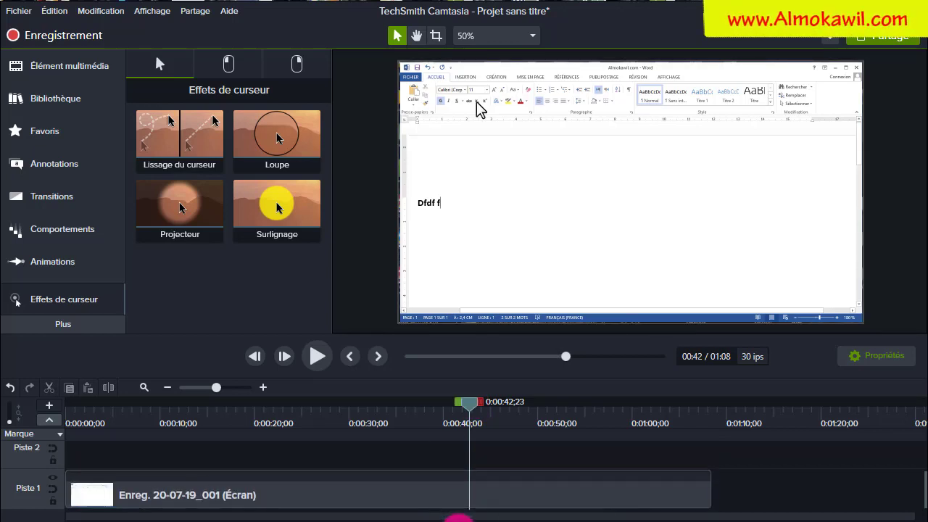
left_click_drag(472, 408, 375, 405)
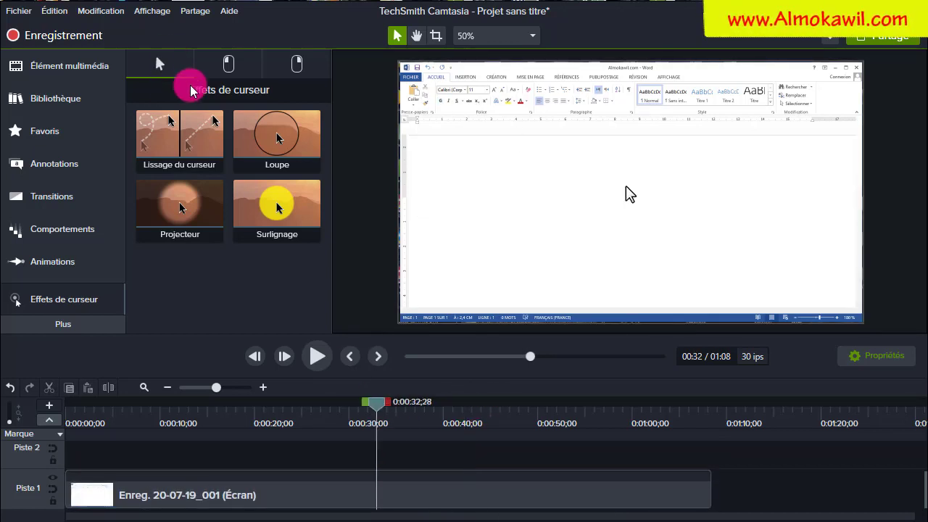
Show the Clic gauche effects, apply Anneaux to the recording clip and expand its click markers on the timeline.
left_click(229, 65)
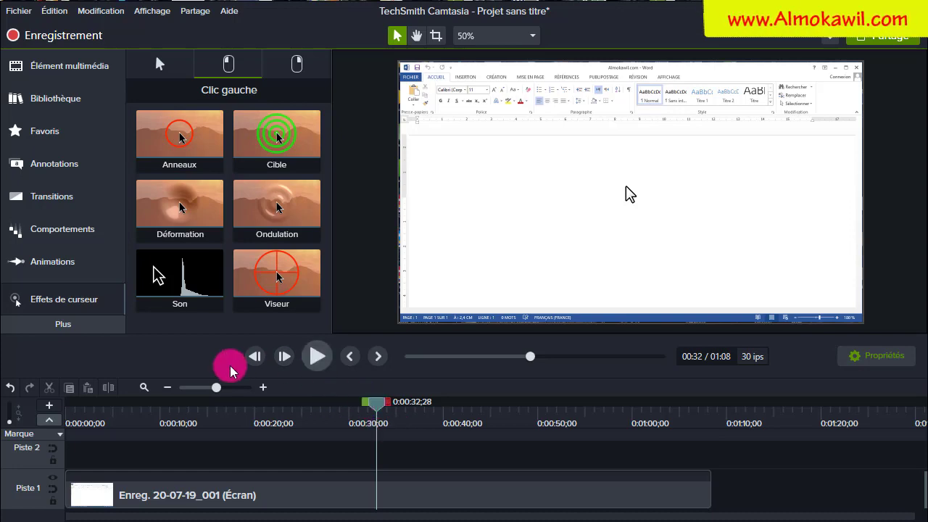
left_click(188, 128)
left_click_drag(187, 128, 372, 499)
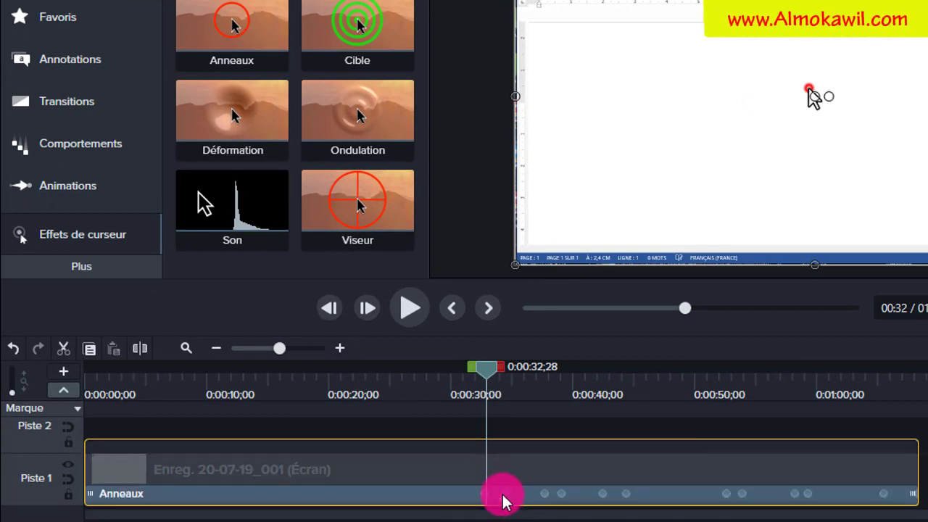
left_click(495, 505)
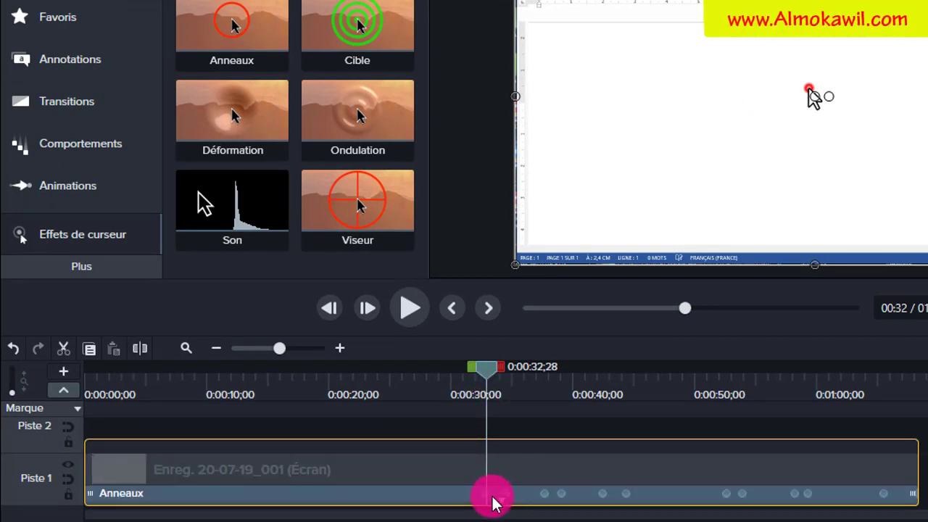
left_click(529, 430)
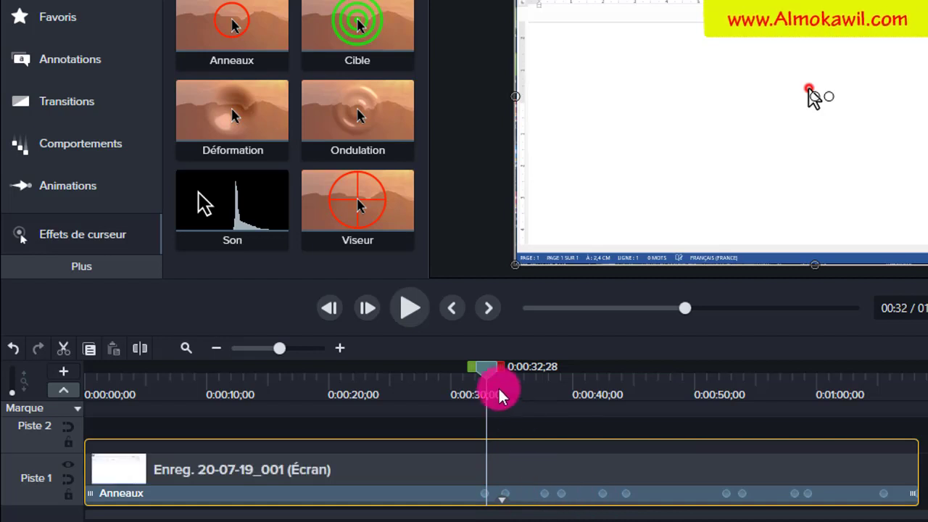
left_click(516, 510)
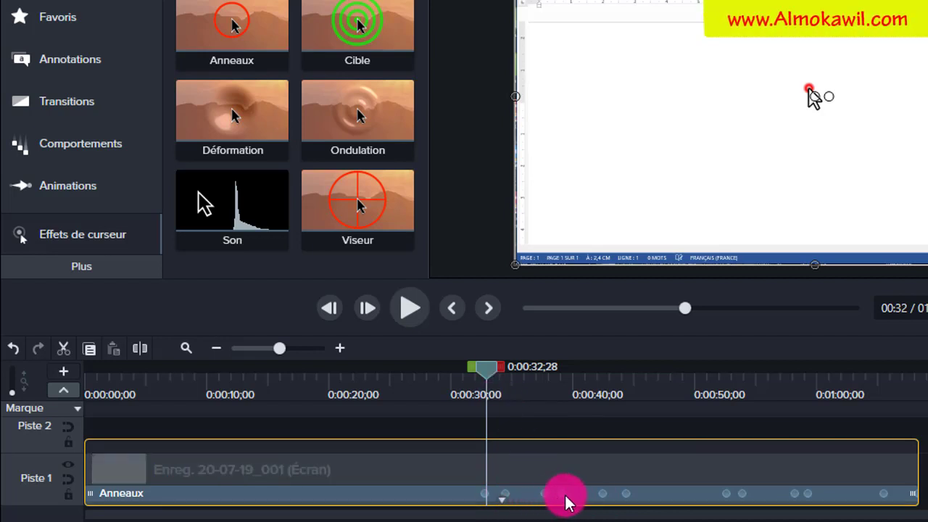
Preview the Anneaux effect on the recorded clicks, playing from 0:00:42;00 and again from 0:00:52;05.
left_click_drag(495, 375, 608, 384)
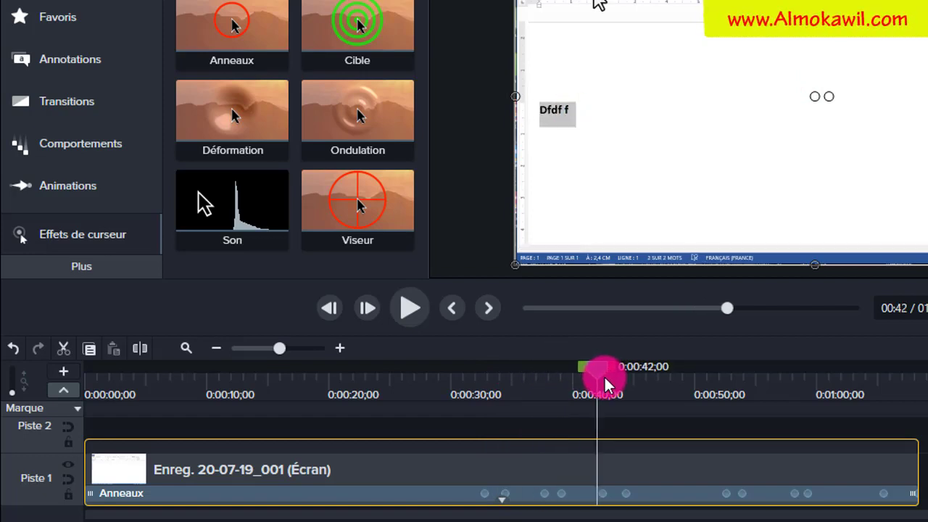
left_click(410, 307)
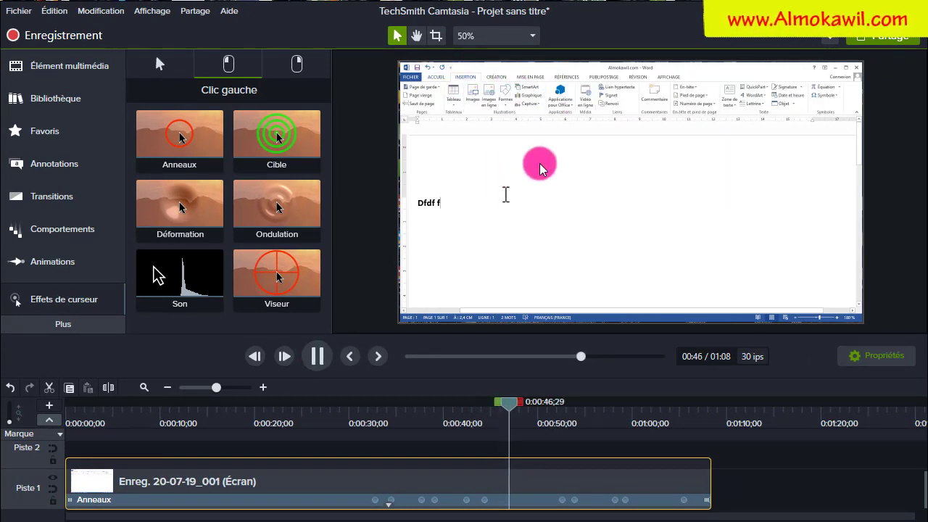
left_click_drag(519, 404, 557, 403)
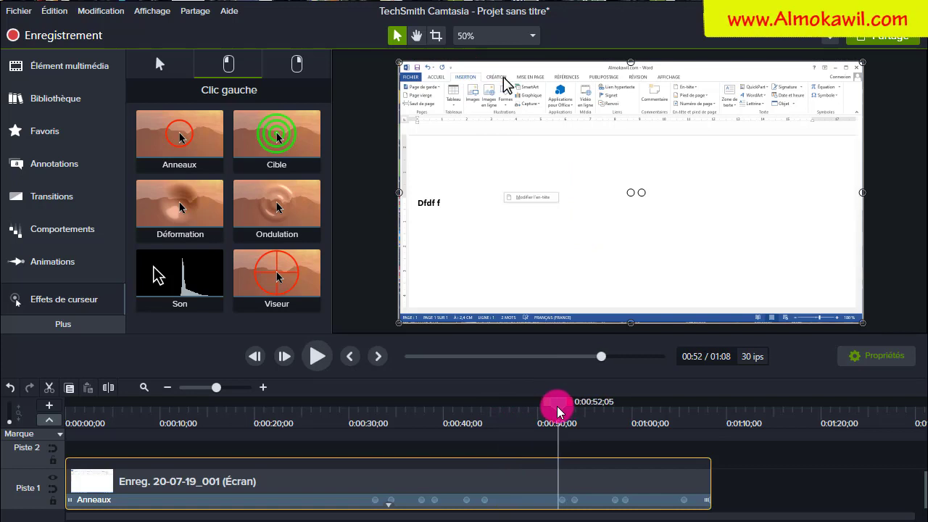
left_click(319, 356)
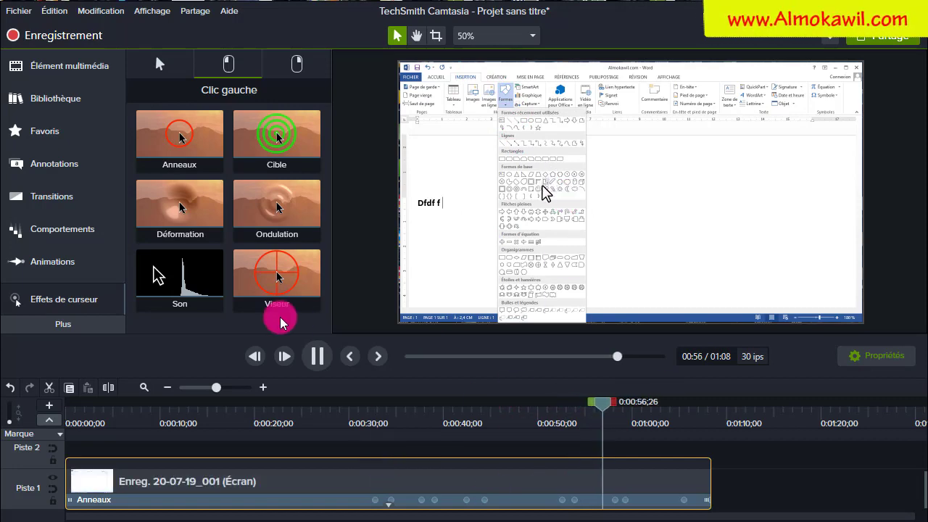
left_click(312, 356)
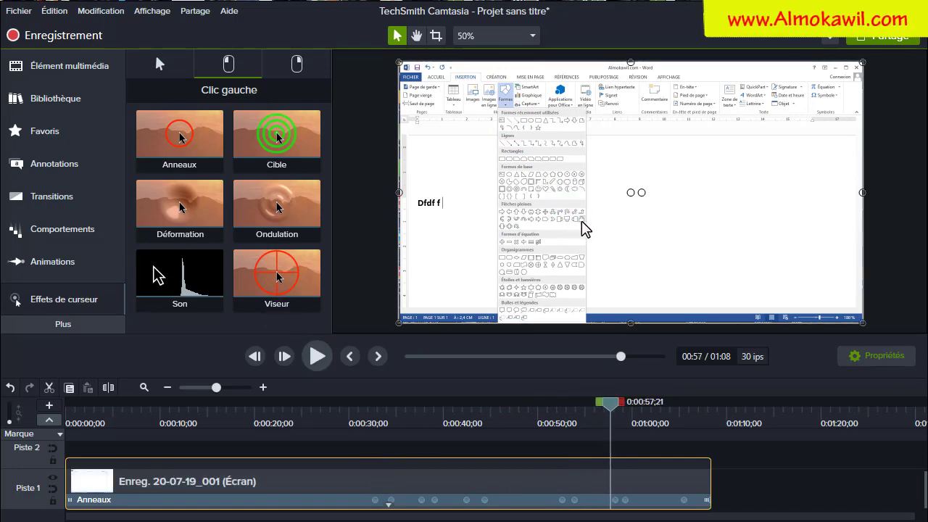
Show the Anneaux properties and play from 0:00:52;19, pausing at 0:00:53;07 while a click ring is on screen.
left_click(889, 358)
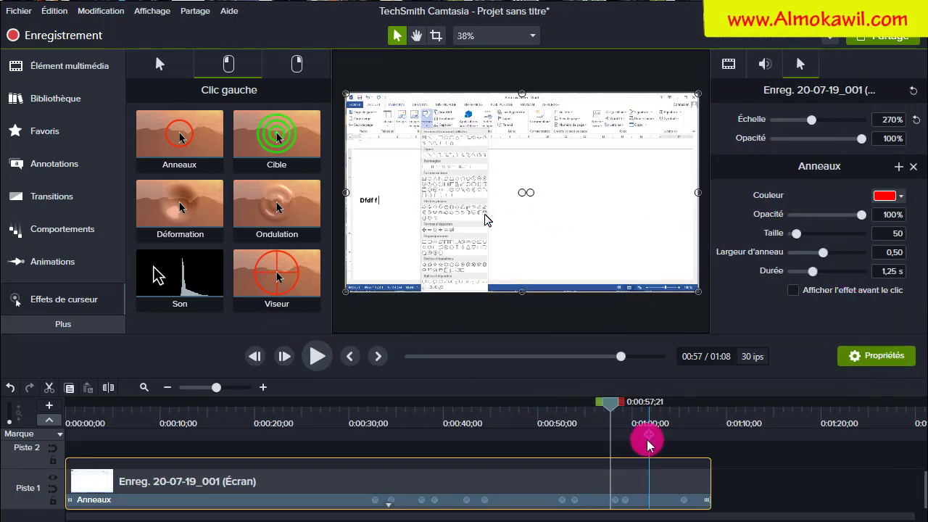
left_click_drag(609, 410, 565, 409)
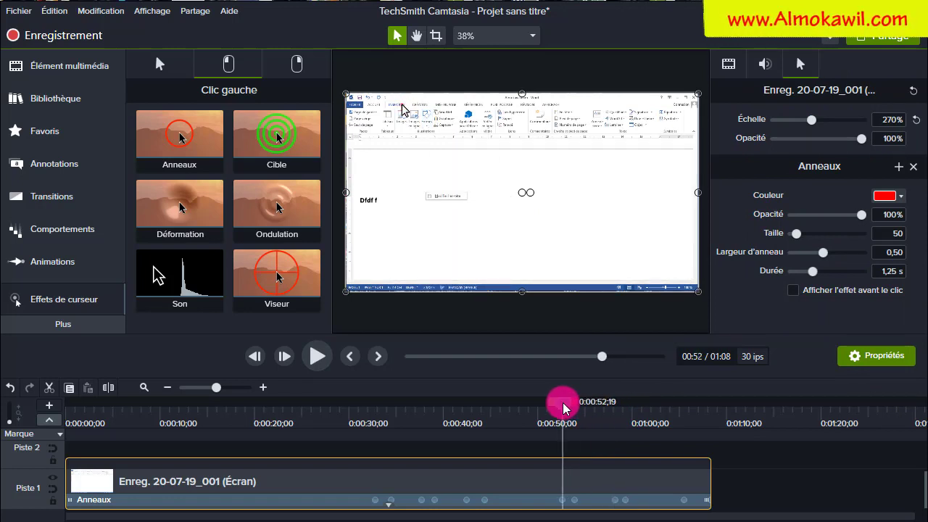
left_click(316, 356)
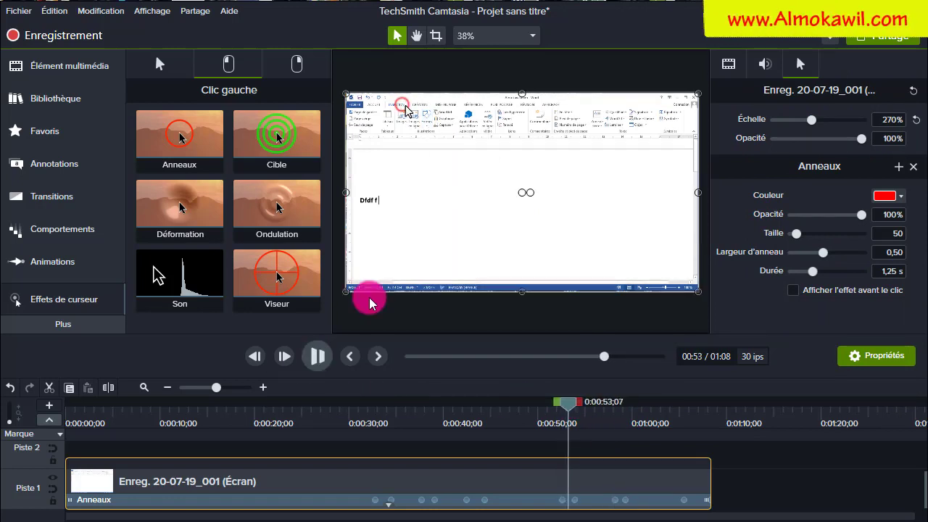
key("space")
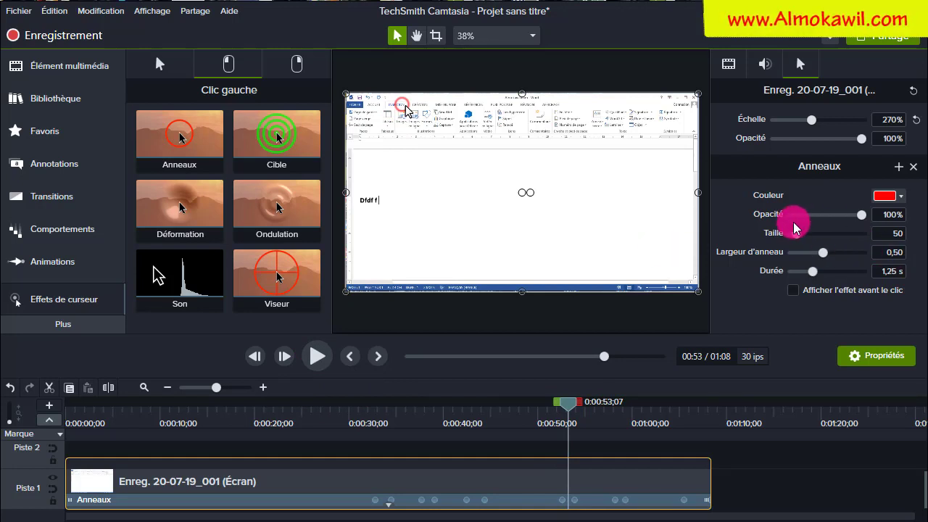
Adjust the Anneaux colour, ending on red, and vary the effect's opacity back to 100%.
left_click(897, 197)
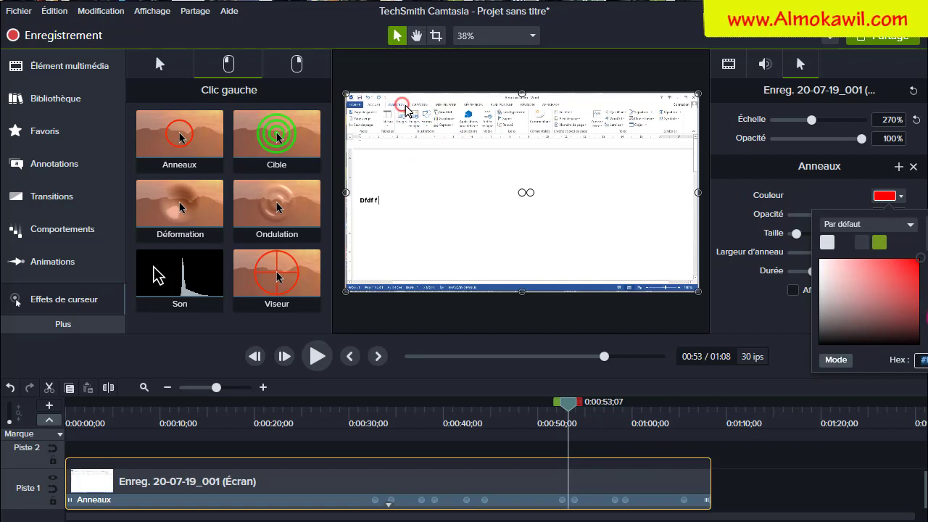
left_click(926, 291)
left_click_drag(927, 291, 926, 246)
left_click(819, 190)
mouse_move(861, 215)
left_mouse_down()
mouse_move(791, 213)
mouse_move(871, 224)
left_mouse_up()
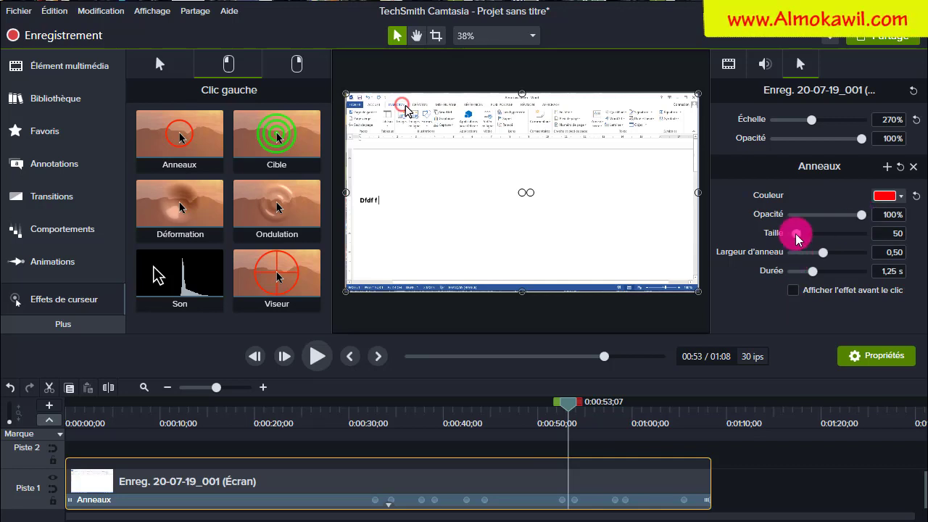
Set the Anneaux size to 284, the ring width to 0.94 and the duration to 3.17 s.
mouse_move(795, 234)
left_mouse_down()
mouse_move(821, 244)
mouse_move(829, 237)
mouse_move(819, 235)
mouse_move(853, 222)
mouse_move(801, 223)
left_mouse_up()
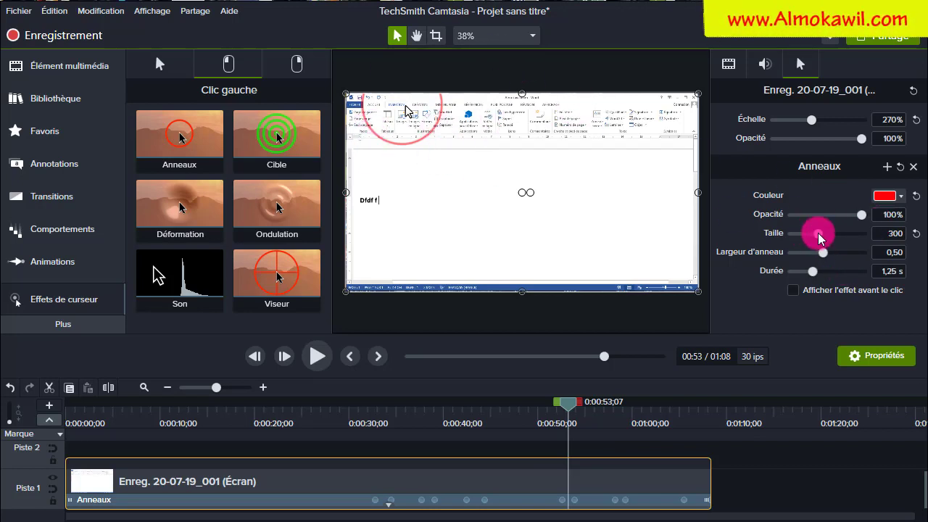
left_click_drag(818, 233, 856, 254)
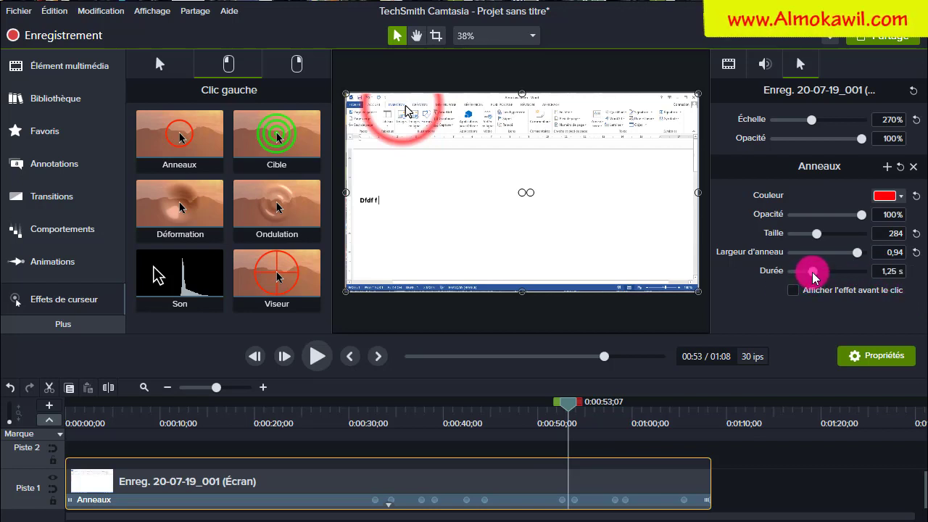
left_click_drag(813, 273, 846, 273)
Preview the enlarged, longer-lasting Anneaux rings on the clicks up to 0:01:00;23.
left_click_drag(563, 396, 537, 407)
left_click(313, 360)
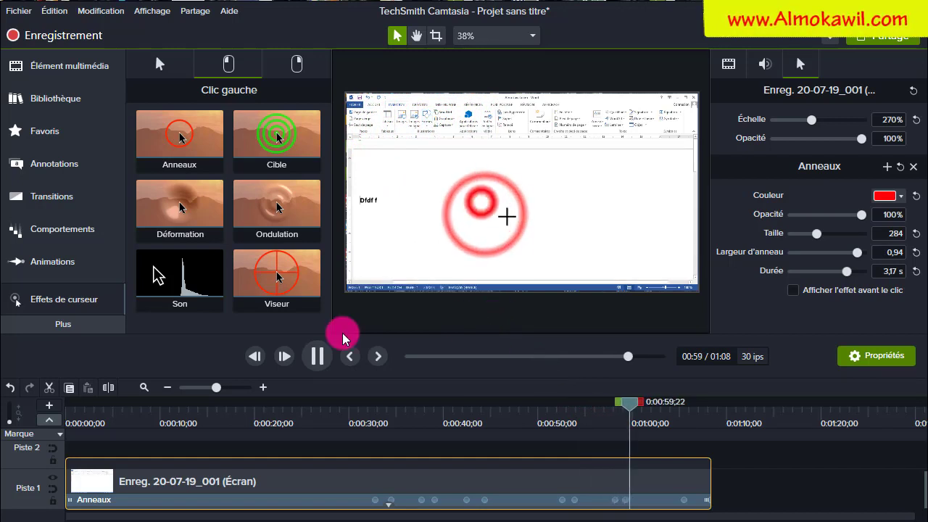
left_click(319, 355)
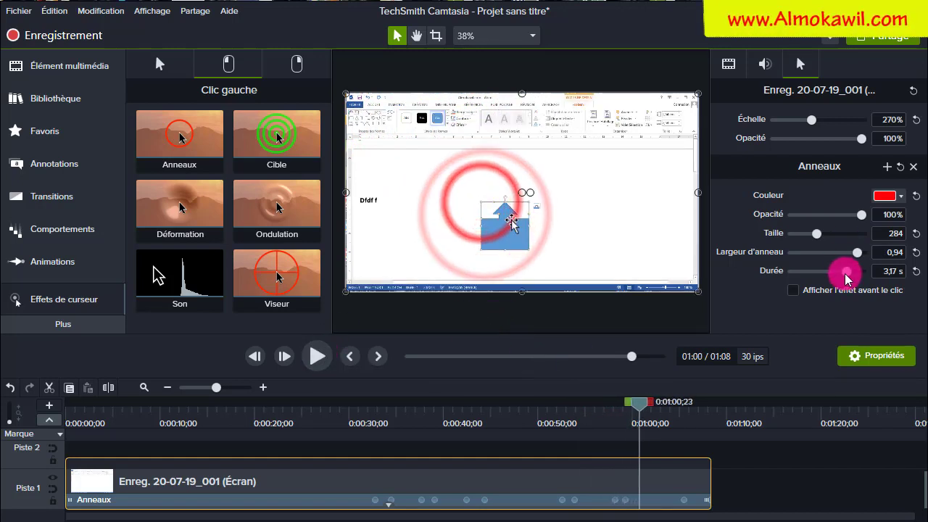
Shorten the Anneaux duration to 0.60 s and replay the recorded clicks before the shape insertion.
left_click_drag(846, 271, 799, 275)
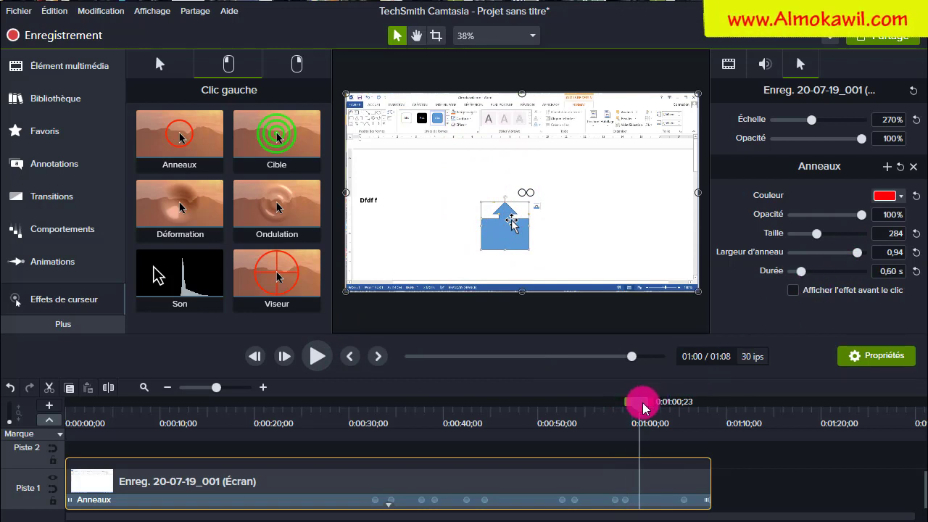
left_click_drag(643, 408, 552, 408)
left_click(315, 358)
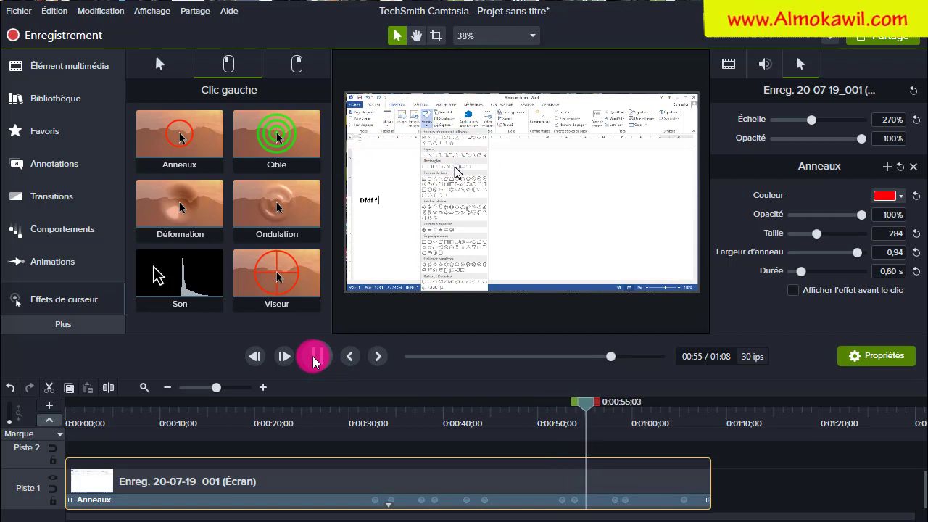
Reduce the Anneaux size to 234 and finally to 83, replaying the recorded clicks up to 0:00:53;20.
left_click(312, 356)
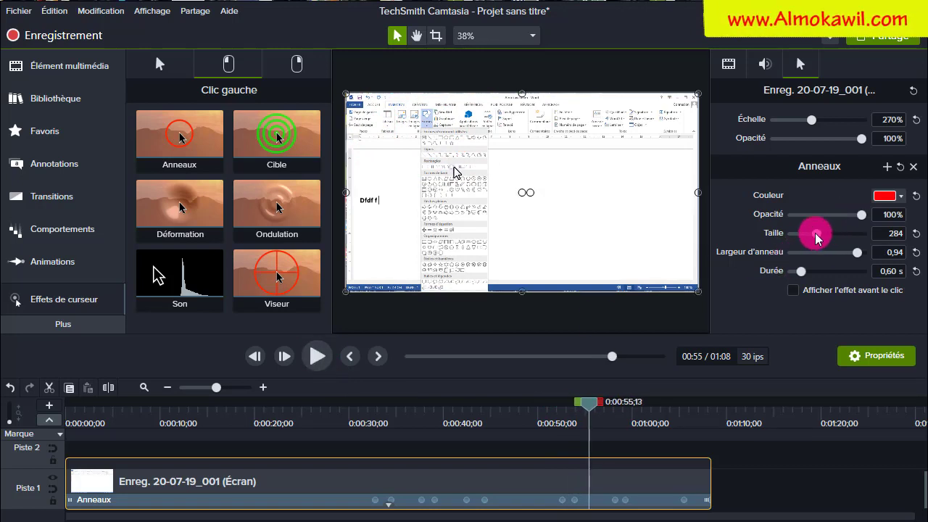
left_click_drag(817, 239, 812, 239)
left_click_drag(589, 401, 576, 403)
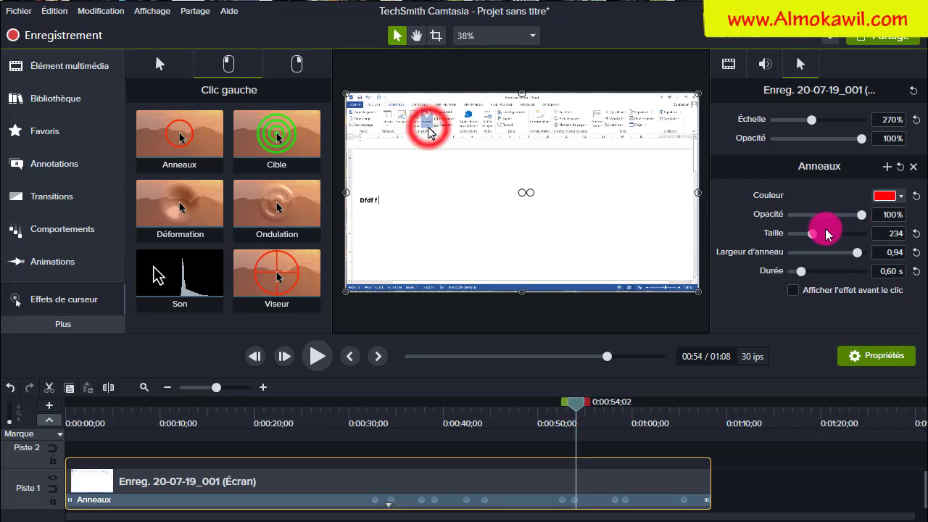
left_click_drag(811, 238, 798, 237)
left_click_drag(576, 403, 557, 404)
left_click(315, 357)
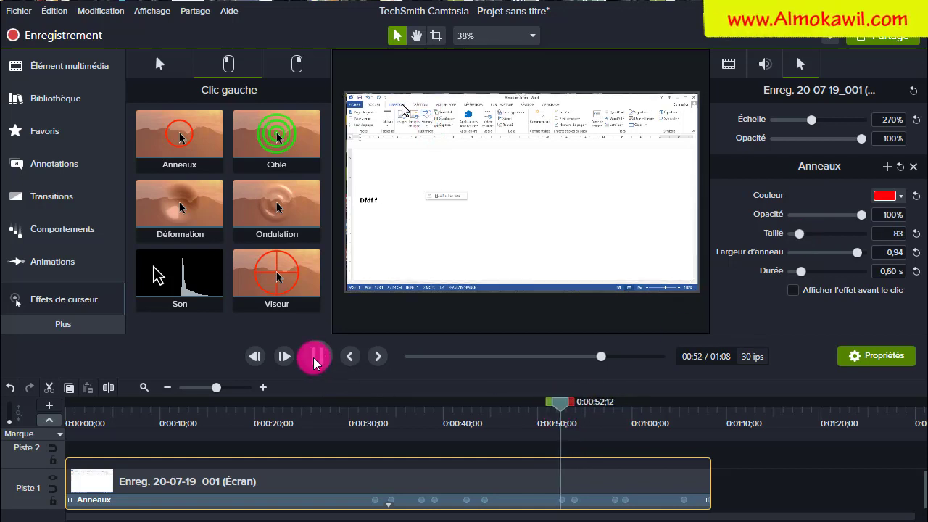
left_click(315, 356)
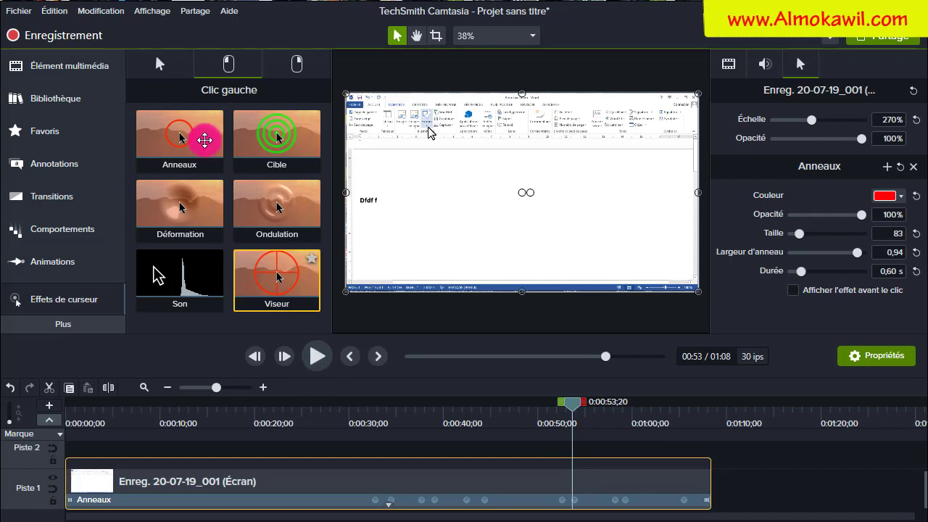
Try the Afficher l'effet avant le clic option on Anneaux and preview the clicks from 0:00:52;02 to 0:01:00;13 in an enlarged preview.
left_click(494, 500)
left_click(506, 500)
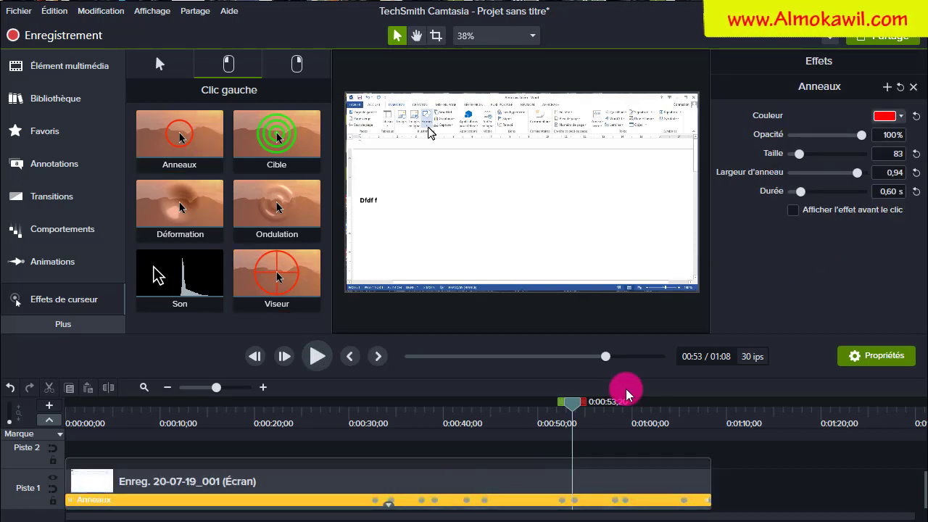
left_click(828, 210)
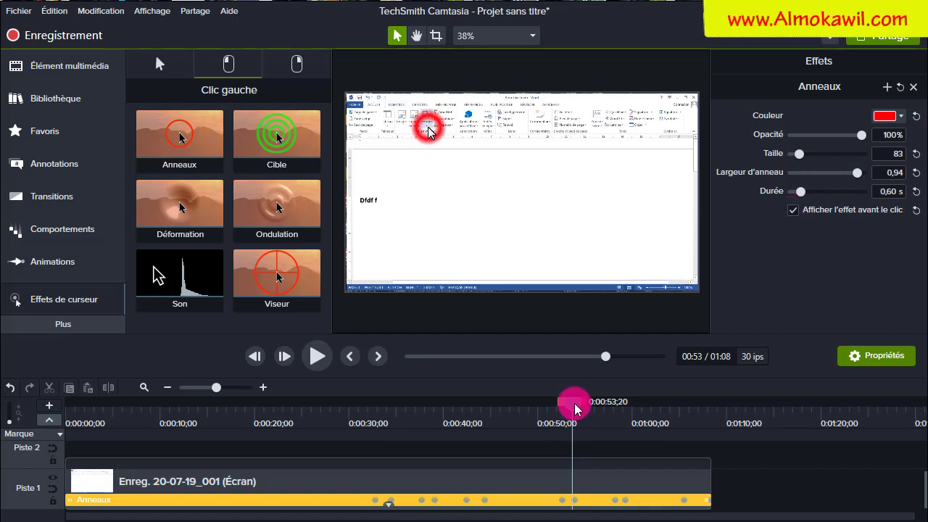
left_click_drag(574, 403, 557, 404)
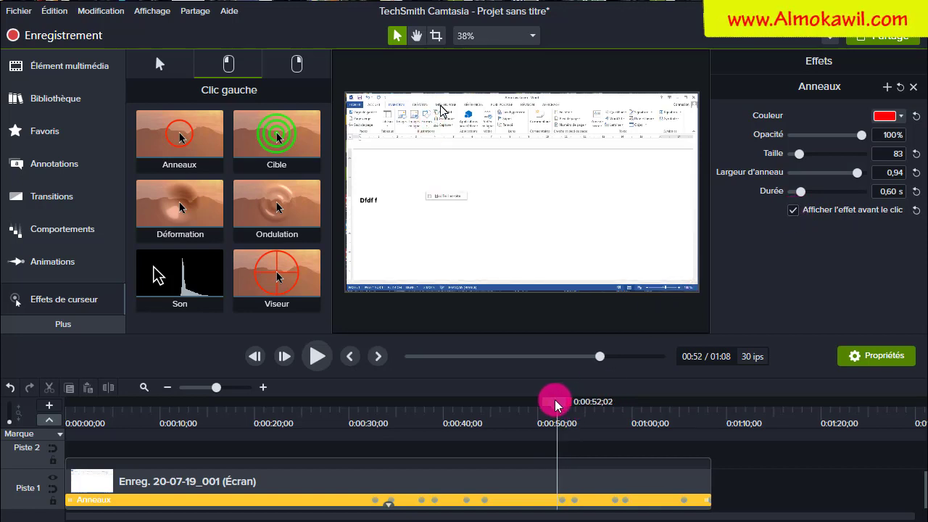
left_click(890, 355)
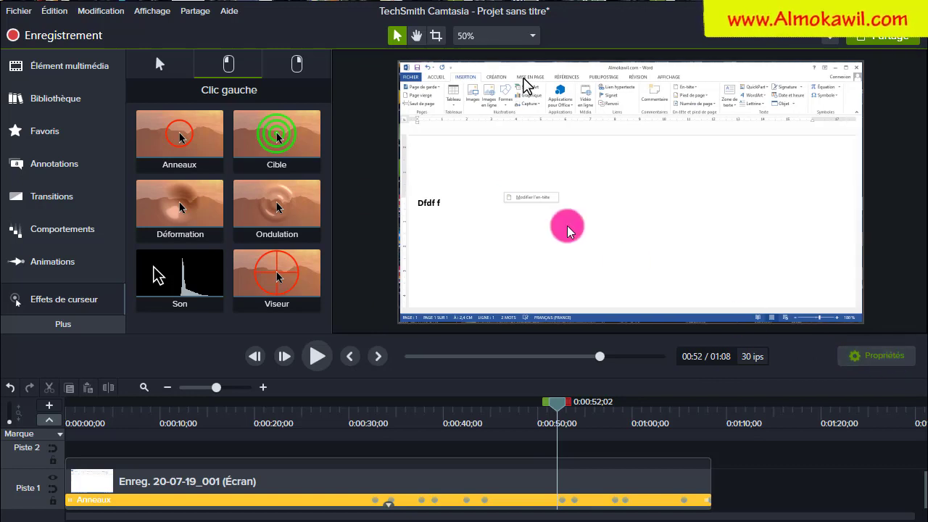
left_click(317, 356)
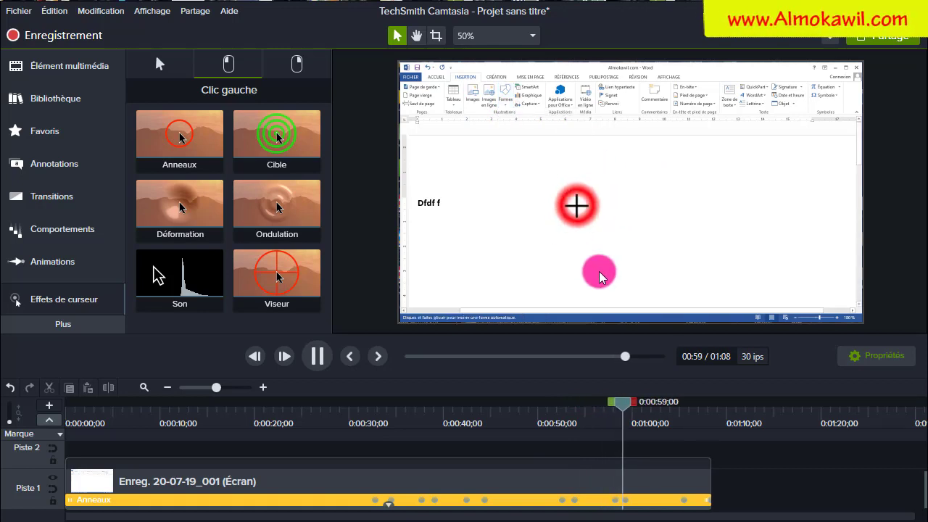
left_click(317, 356)
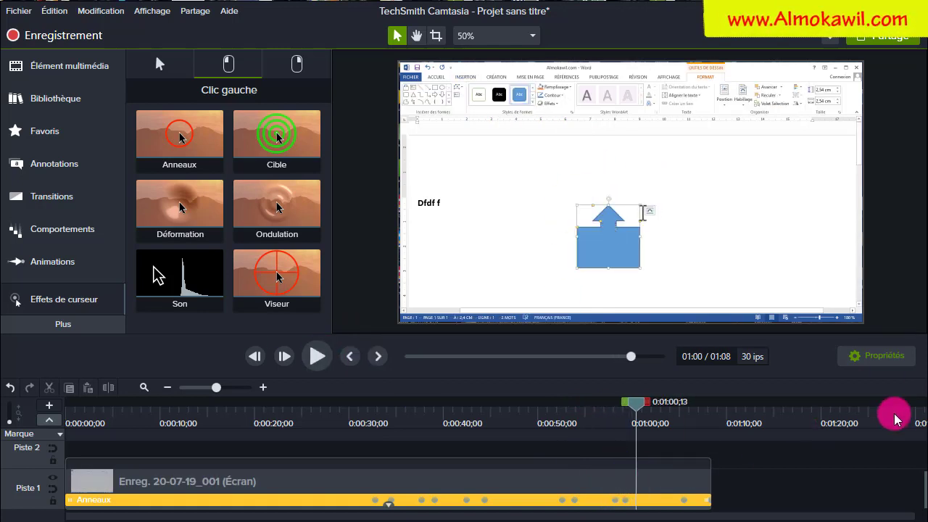
left_click(877, 355)
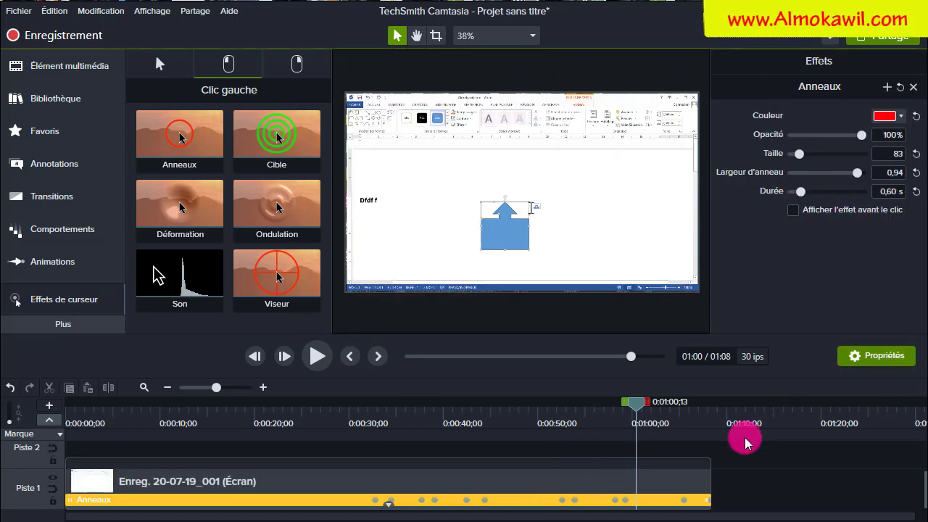
Delete the Anneaux effect from the recording, apply the Cible left-click effect instead and expand the clip's effects.
left_click_drag(636, 397, 439, 408)
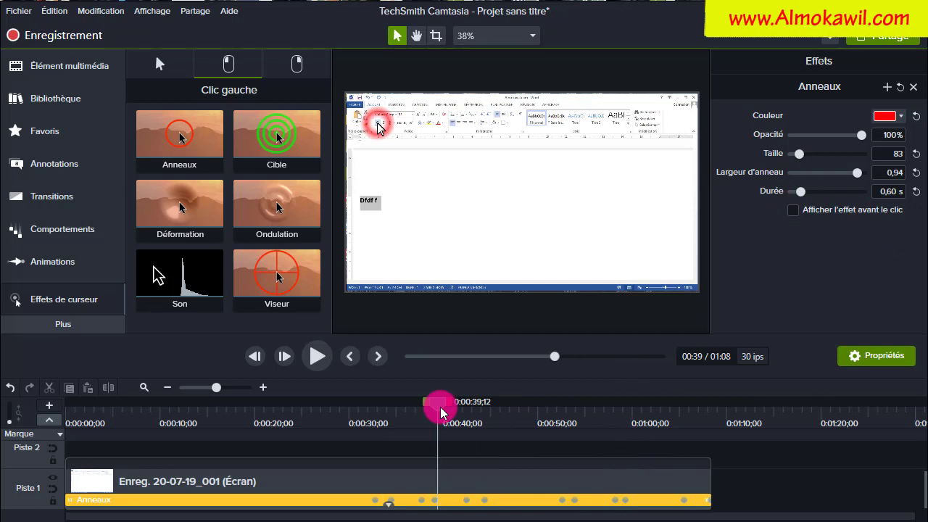
right_click(530, 506)
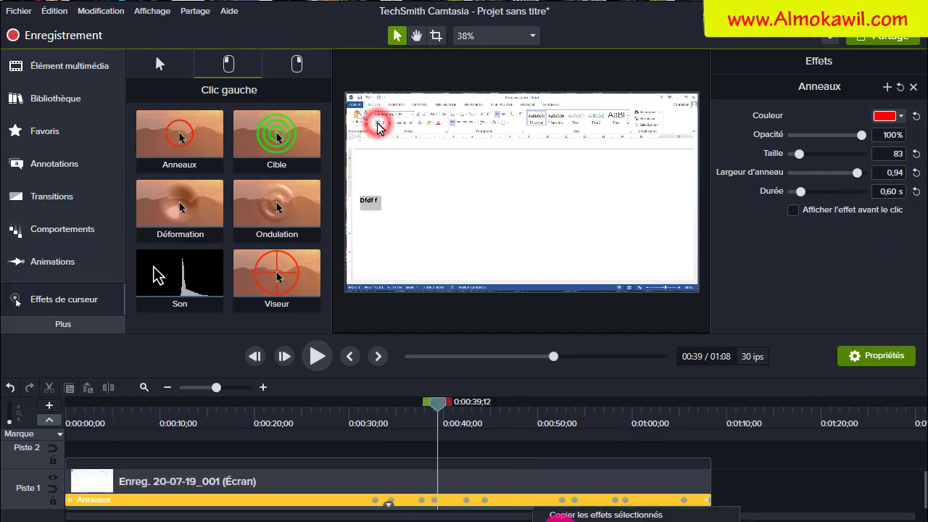
left_click(559, 517)
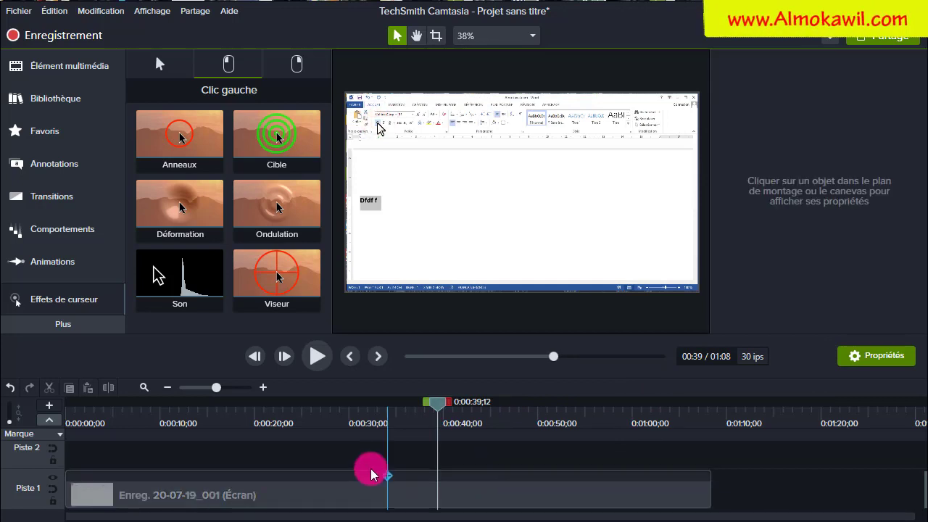
left_click_drag(283, 128, 342, 480)
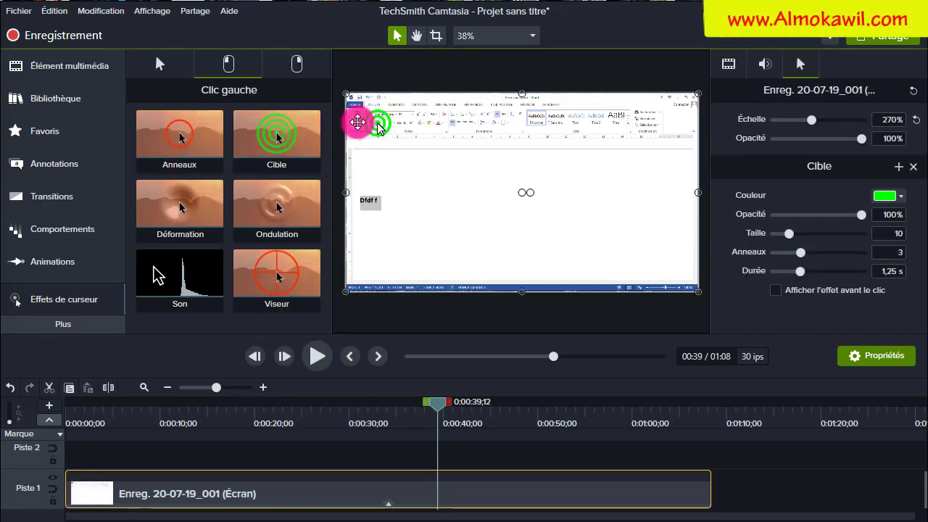
left_click(393, 503)
Preview the Cible effect on the recorded clicks from 0:00:36;28 to 0:00:44;25.
left_click_drag(439, 401, 414, 411)
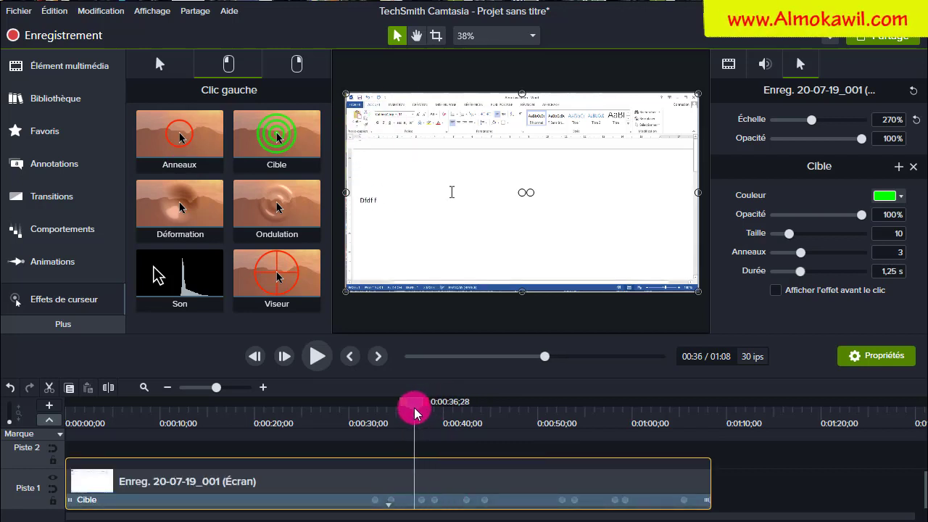
left_click(317, 356)
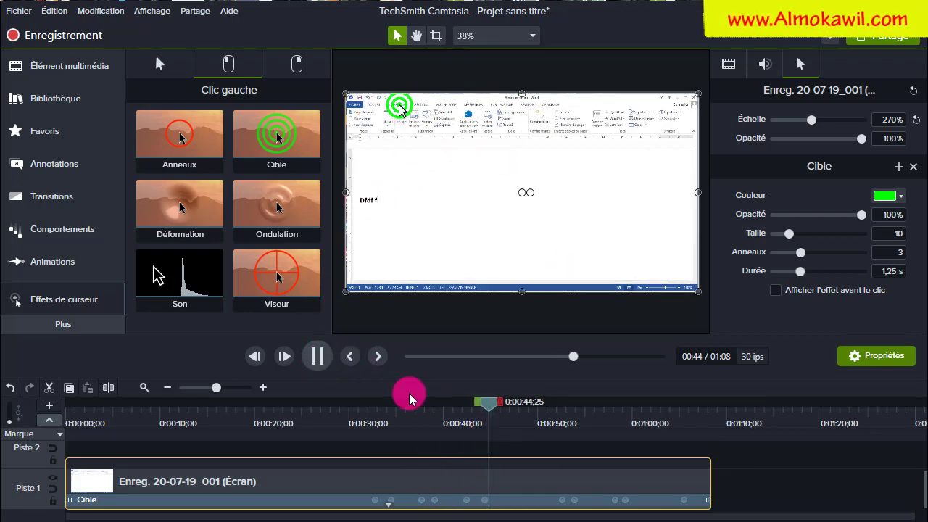
key("space")
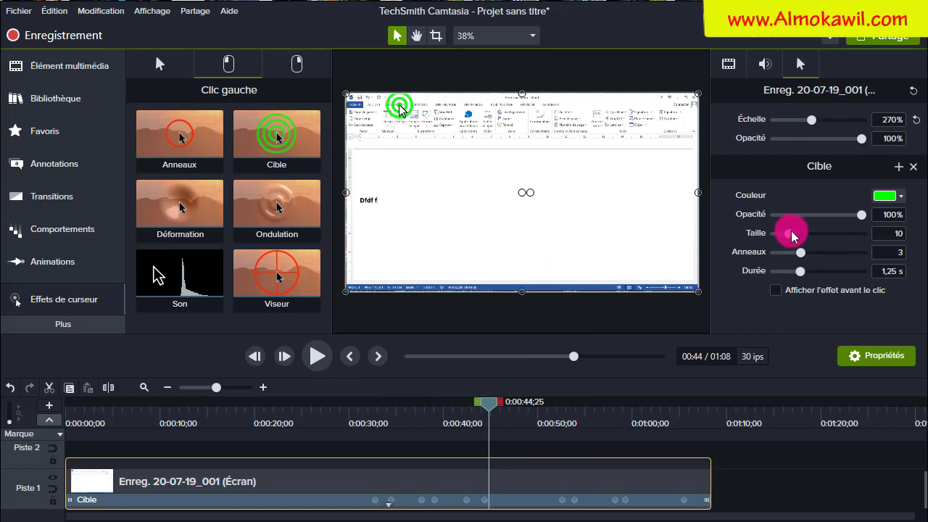
Try a Cible size of 20 with 0 rings, then settle on size 8 with 3 rings.
left_click_drag(791, 236, 789, 257)
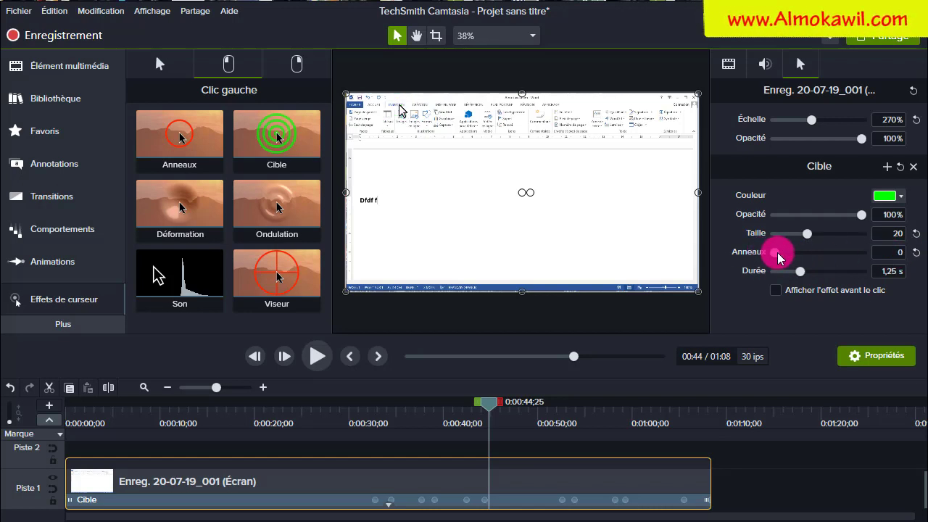
left_click_drag(784, 256, 802, 254)
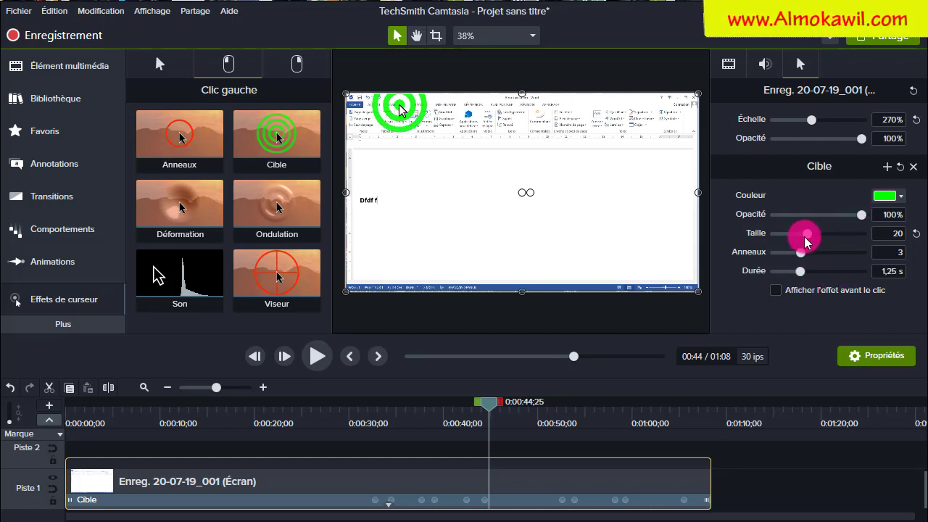
left_click_drag(804, 236, 784, 241)
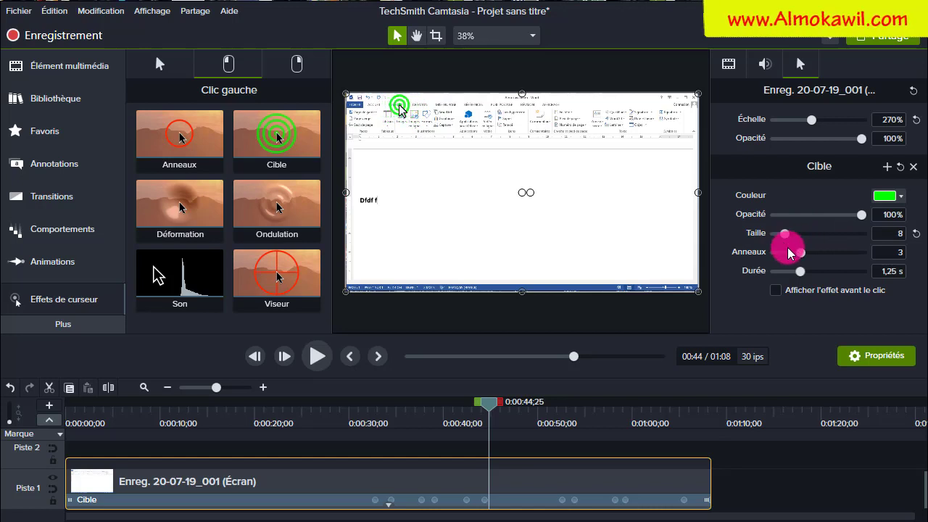
Replay the resized Cible effect on the recorded clicks between 0:00:41;10 and 0:00:43;17.
left_click_drag(494, 397, 457, 407)
left_click(312, 358)
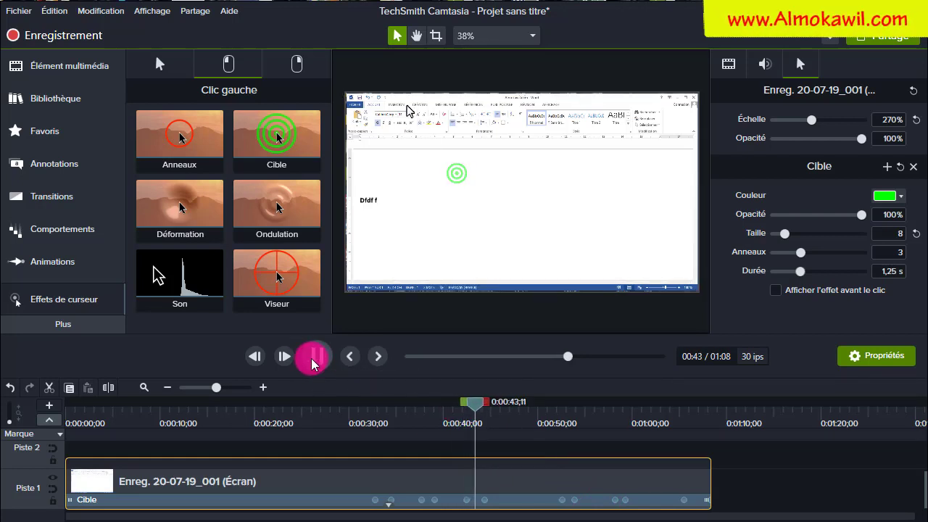
left_click(312, 359)
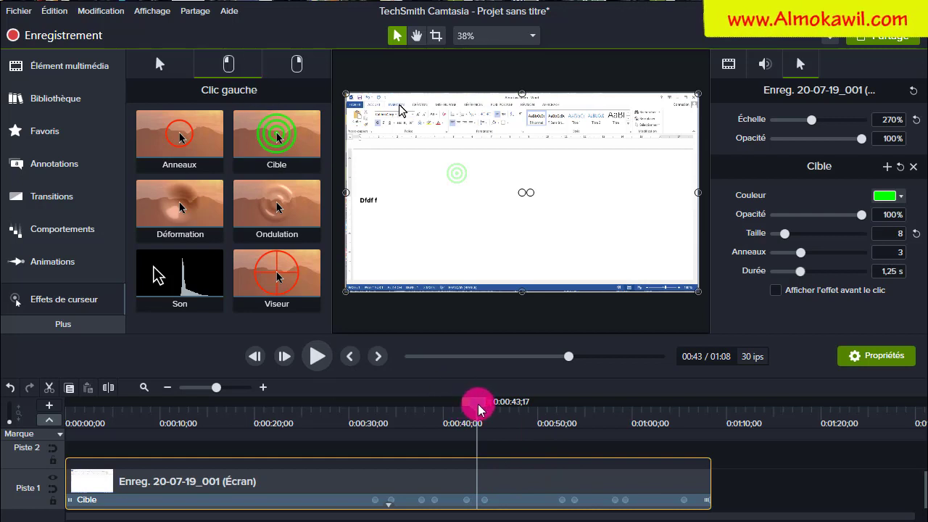
left_click_drag(478, 404, 457, 406)
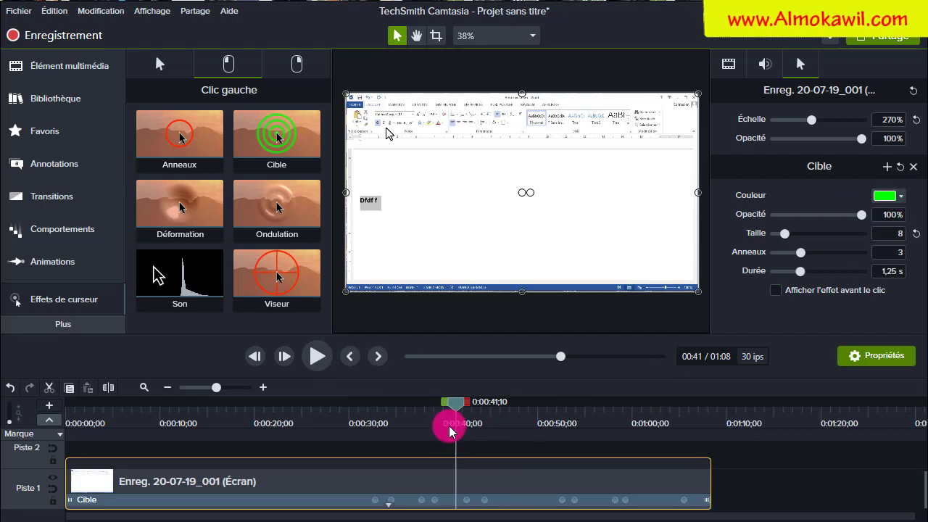
left_click(464, 401)
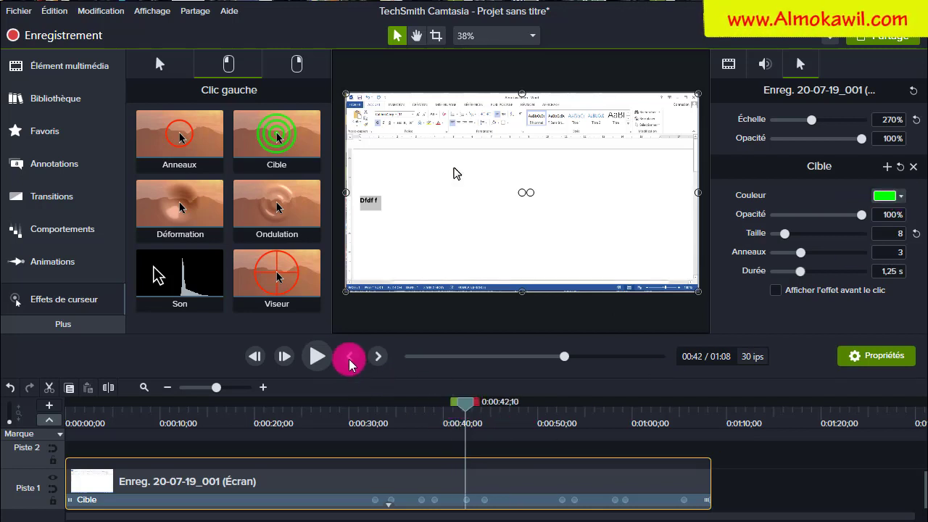
left_click(320, 355)
left_click(319, 355)
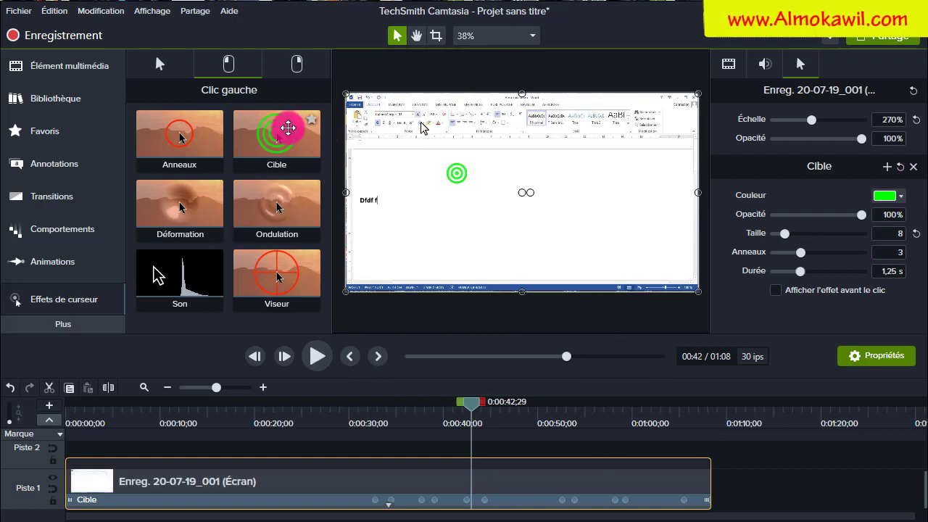
Delete the Cible effect from the recording, apply the Déformation left-click effect instead and expand the clip's effects.
left_click(403, 500)
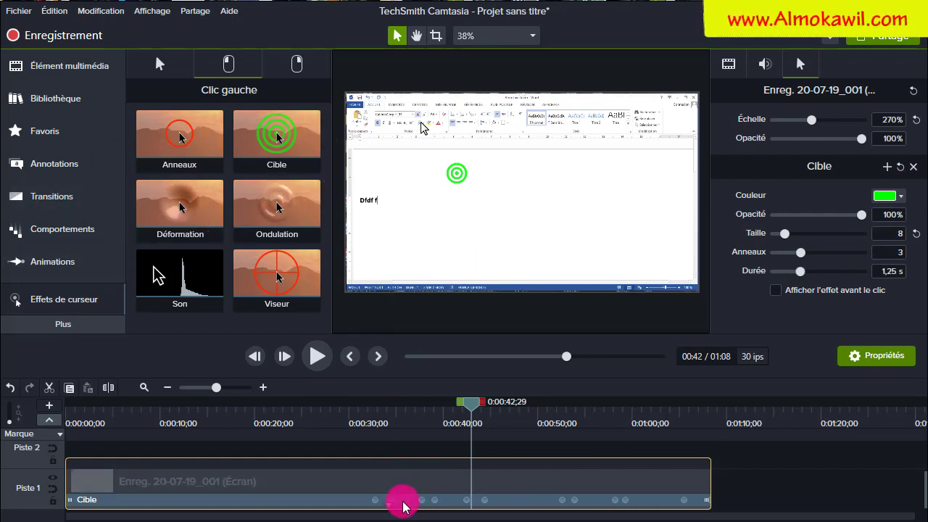
right_click(525, 505)
left_click(548, 514)
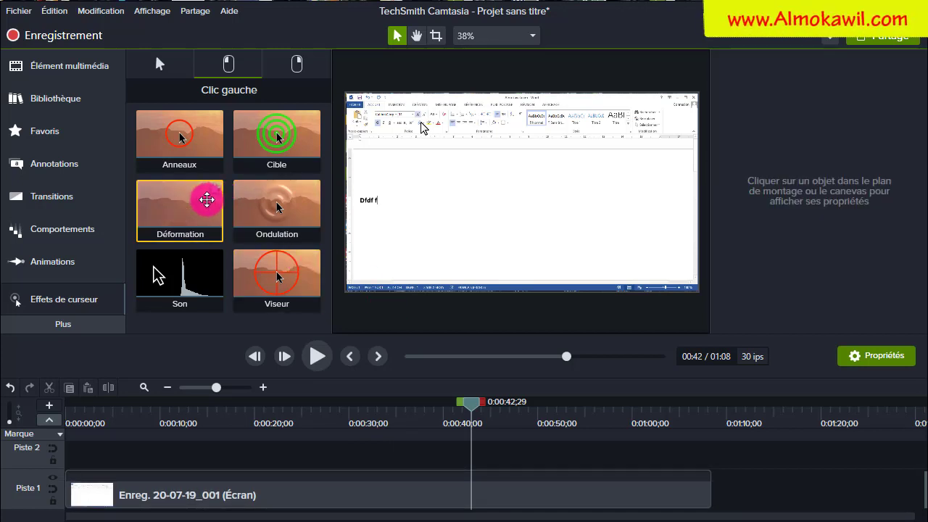
left_click_drag(180, 207, 417, 482)
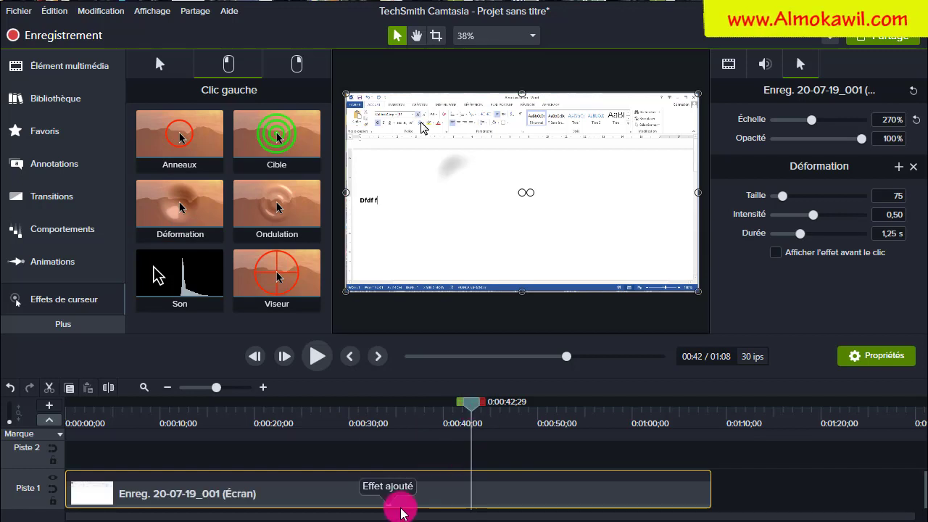
left_click_drag(388, 508, 388, 506)
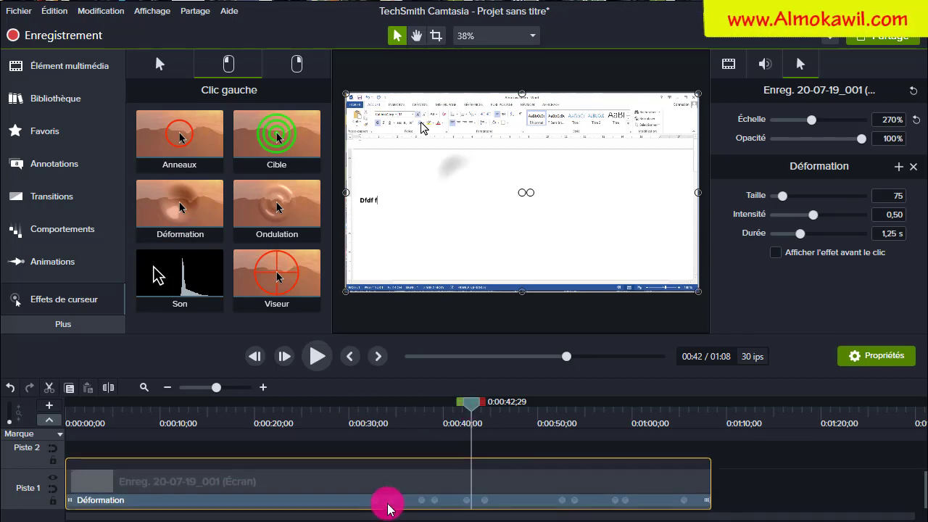
Preview the Déformation effect on the clicks from 0:00:42;01 in an enlarged preview, replaying the part after 0:00:43;29.
left_click_drag(471, 401, 463, 401)
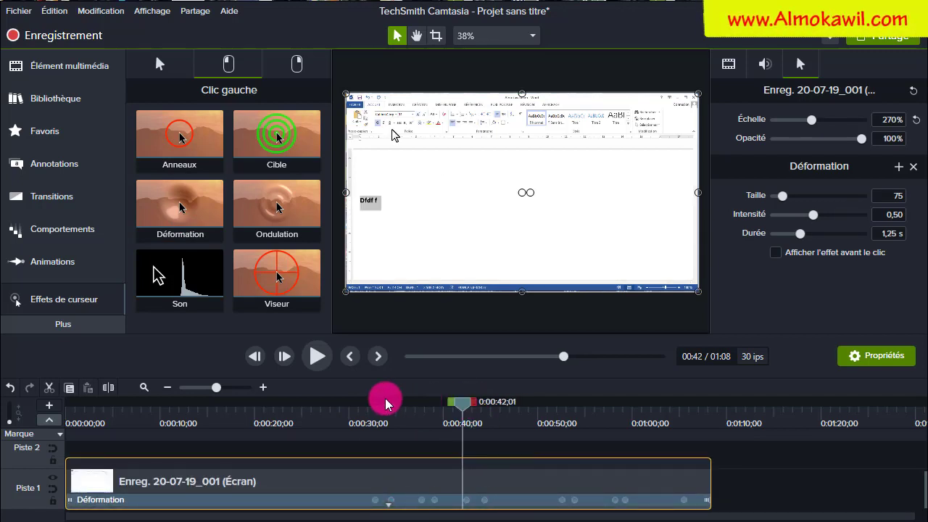
left_click(313, 356)
left_click(879, 355)
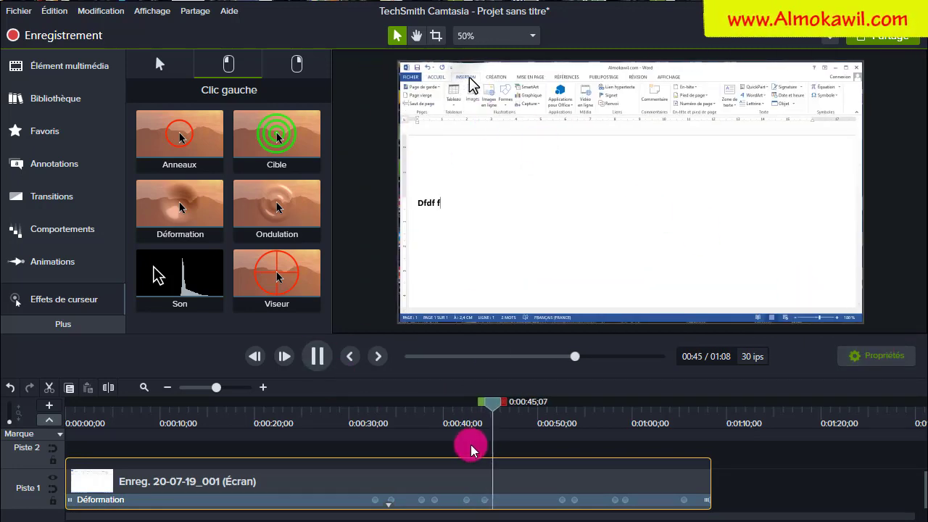
left_click_drag(500, 405, 481, 405)
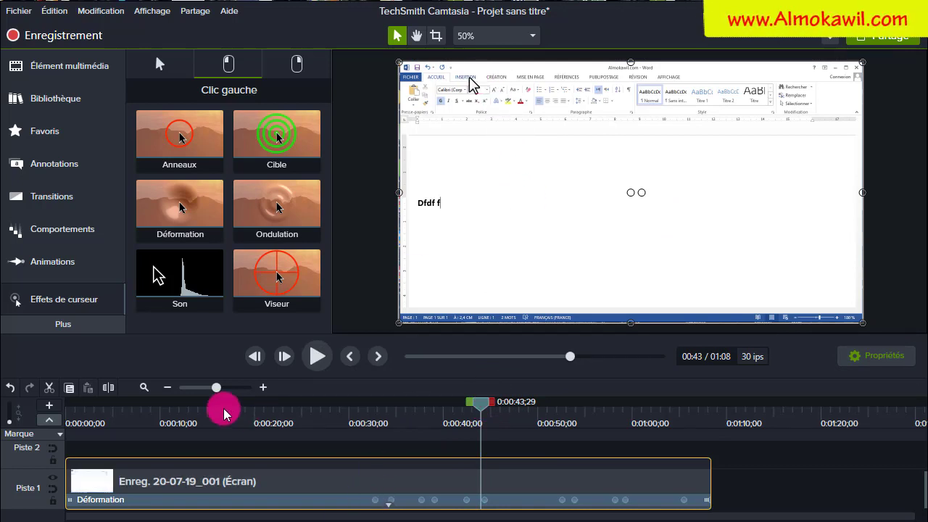
left_click(315, 354)
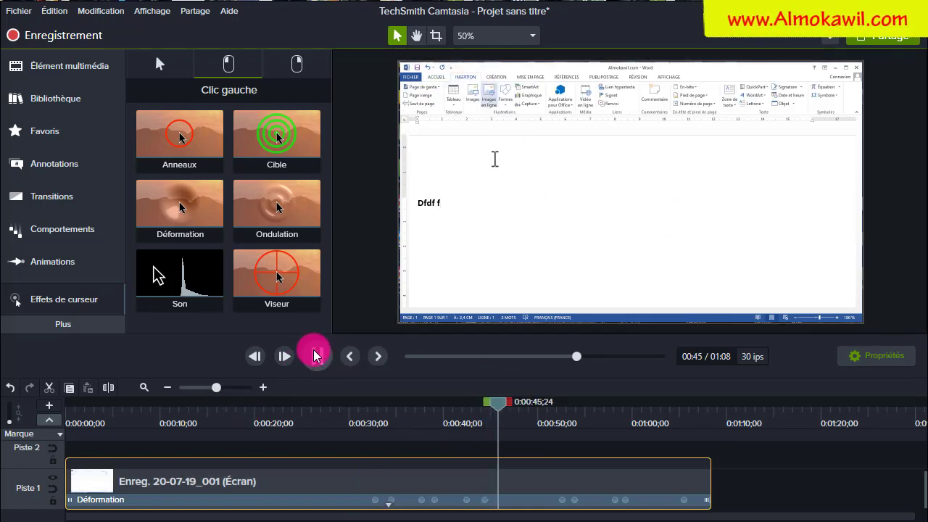
left_click(317, 354)
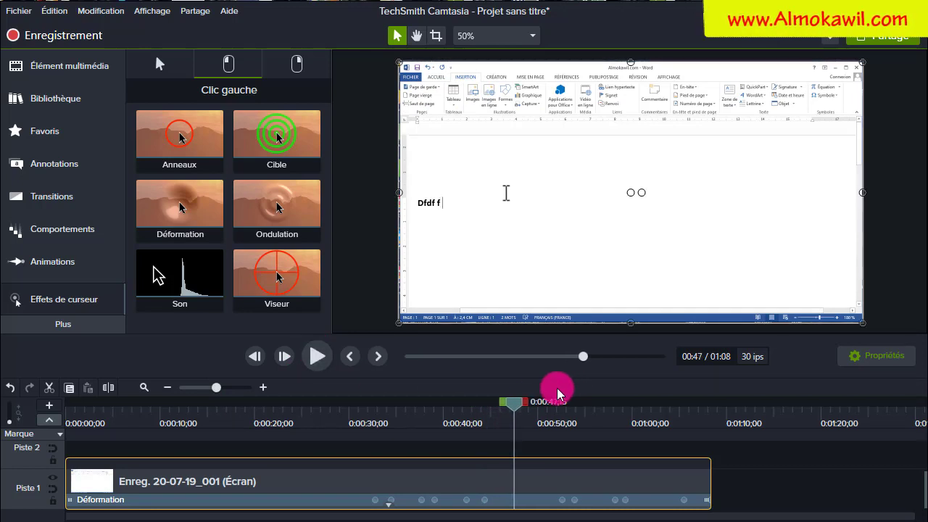
Preview the Déformation effect on the clicks from 0:00:52;15 to 0:00:54;22 and show the recording's effect properties.
left_click_drag(534, 402, 568, 412)
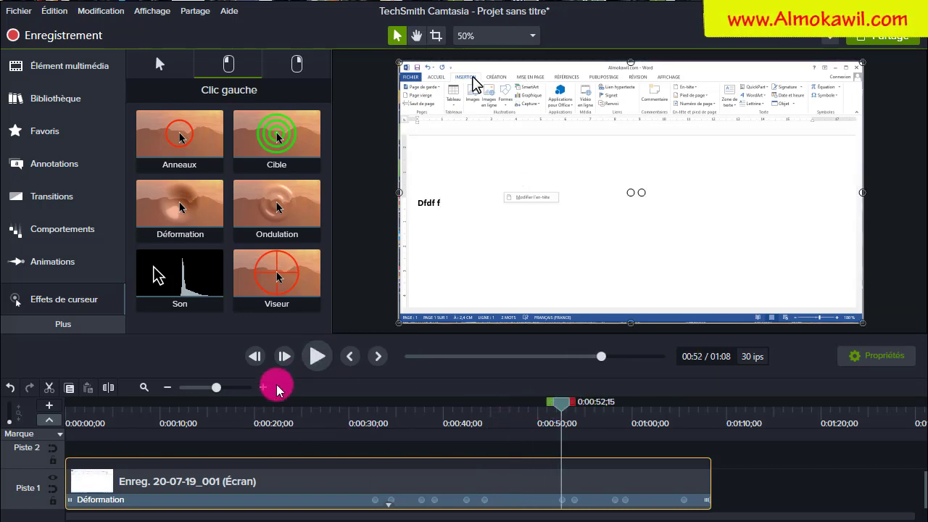
left_click(314, 356)
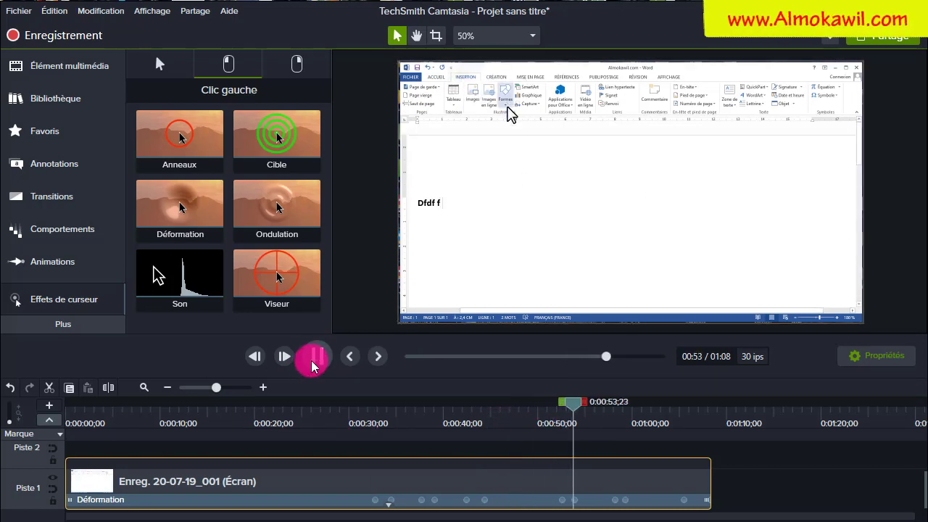
left_click(311, 360)
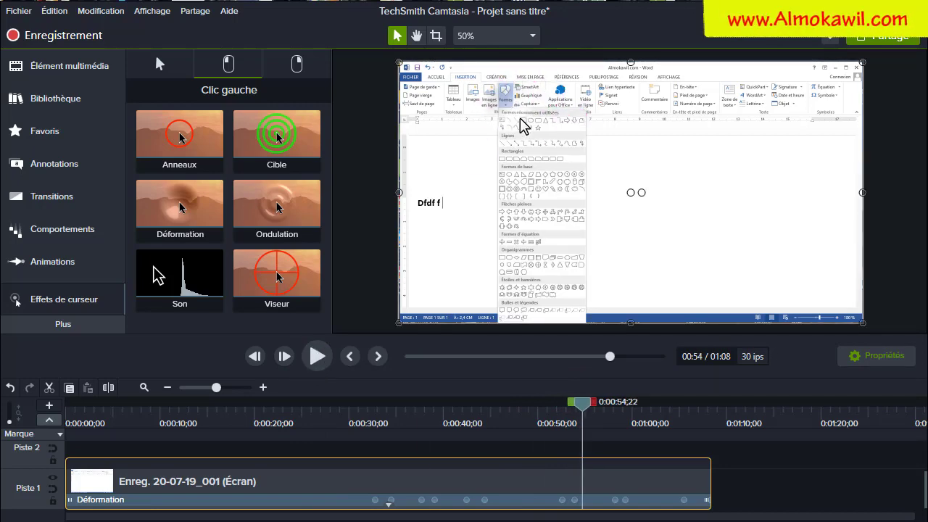
left_click(868, 355)
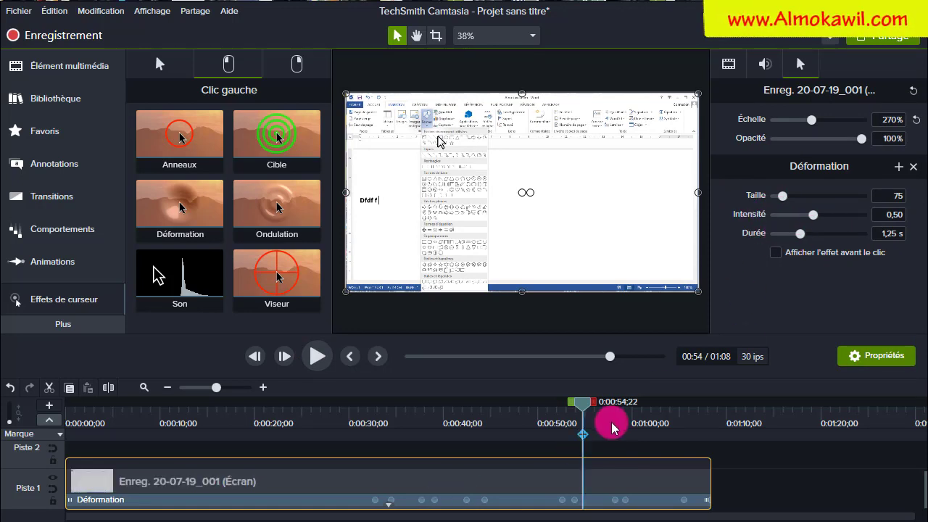
Delete the Déformation effect from the recording and apply the Ondulation left-click effect instead.
left_click(518, 500)
key("Delete")
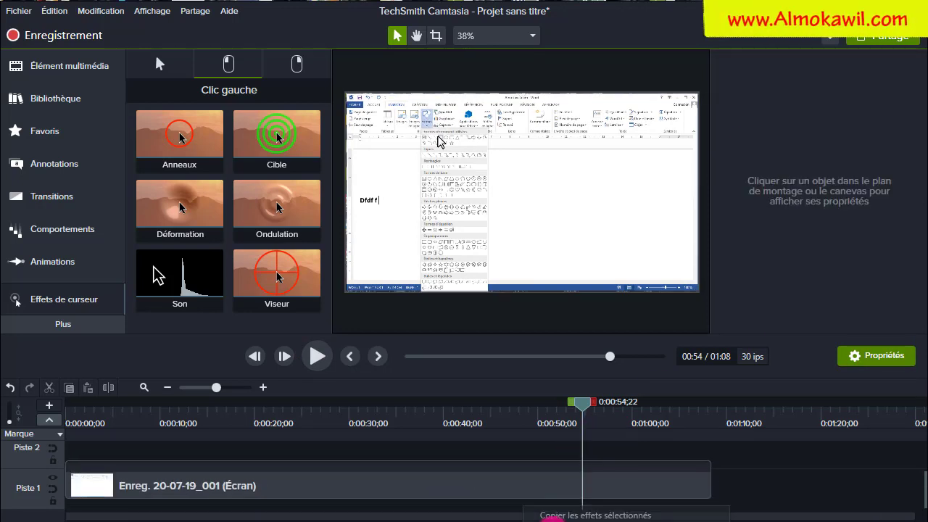
left_click_drag(269, 209, 366, 480)
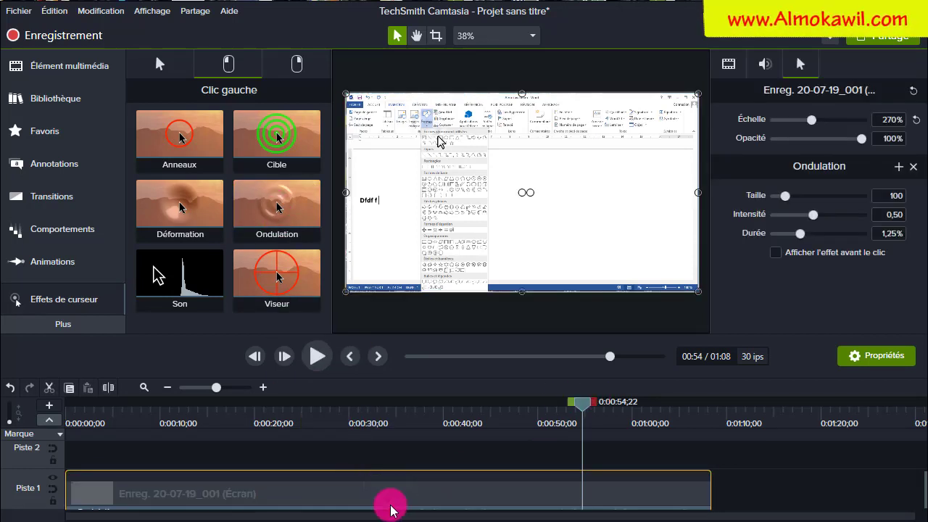
Play back the Ondulation effect on the recorded clicks from 0:00:41;18 to 0:00:46;21.
left_click_drag(569, 408, 464, 408)
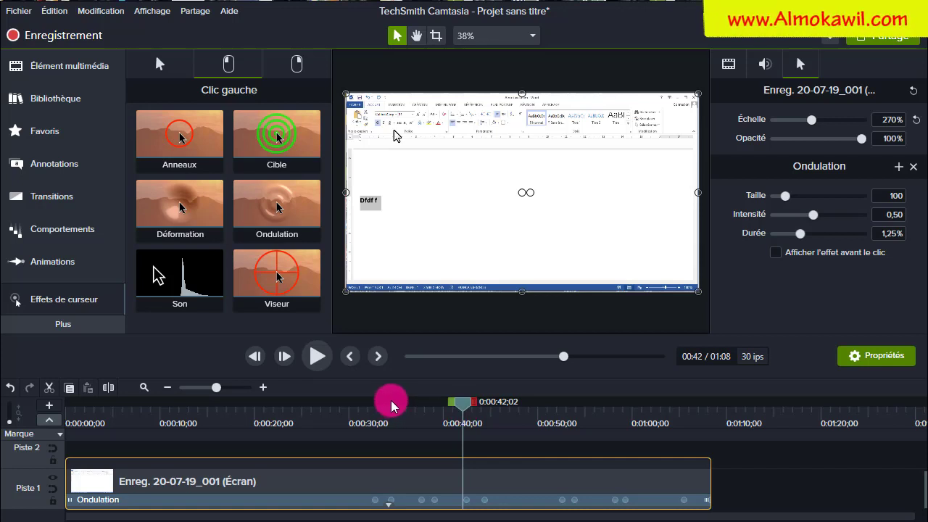
left_click_drag(463, 403, 459, 403)
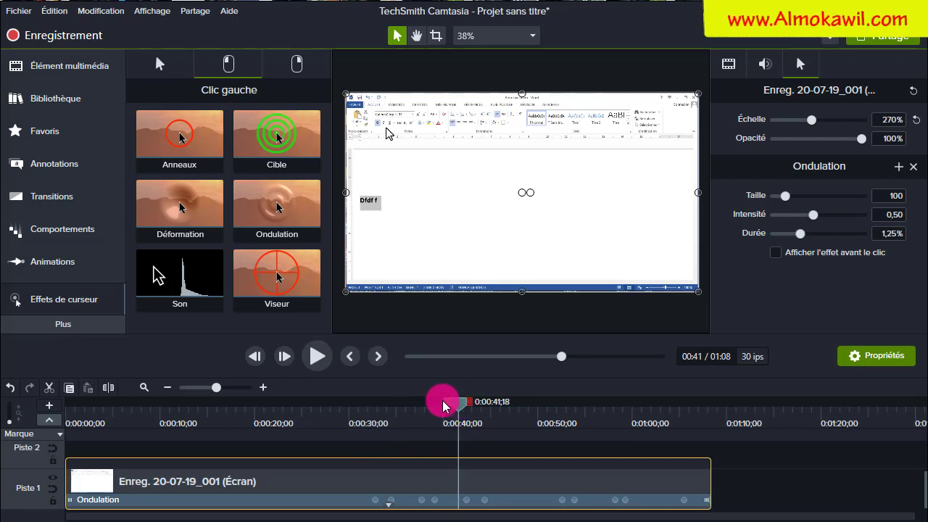
left_click(319, 357)
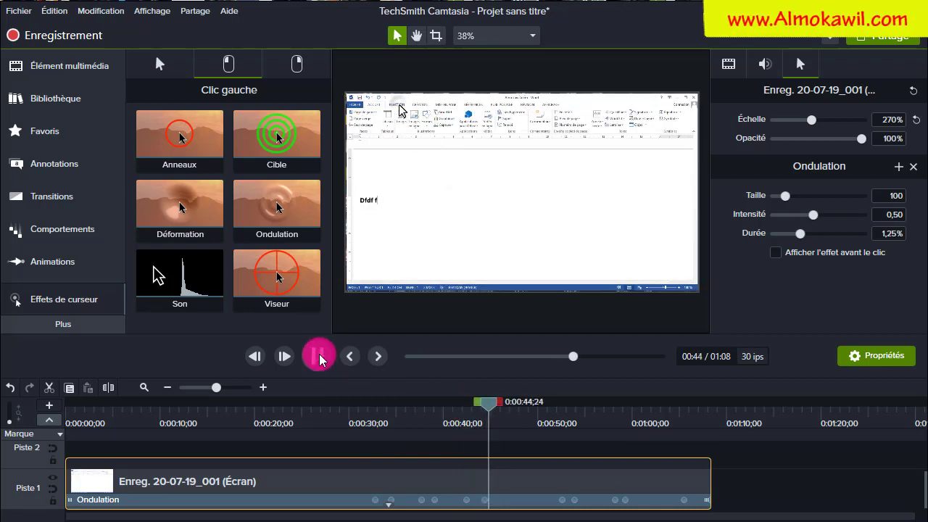
left_click(304, 367)
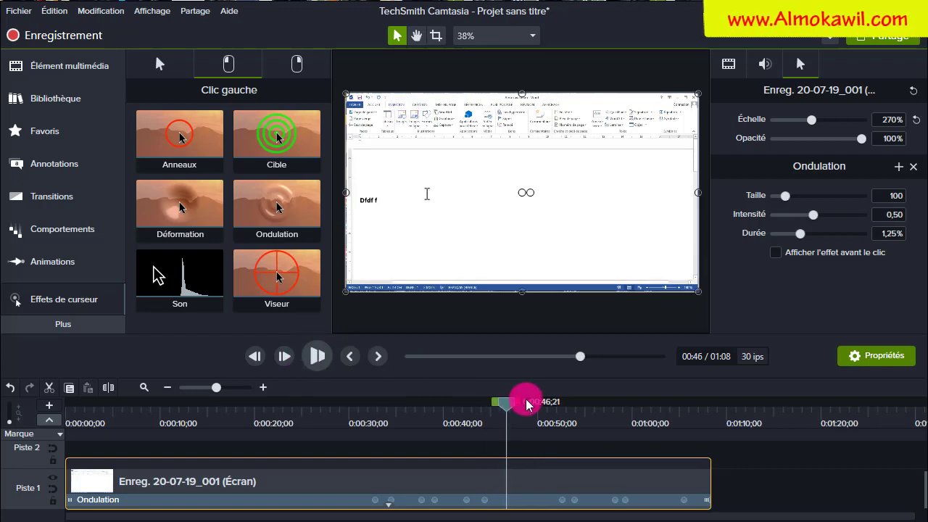
Replay the Ondulation effect from 0:00:42;12 to 0:00:43;17 and increase its size to 393.
left_click_drag(506, 402, 466, 402)
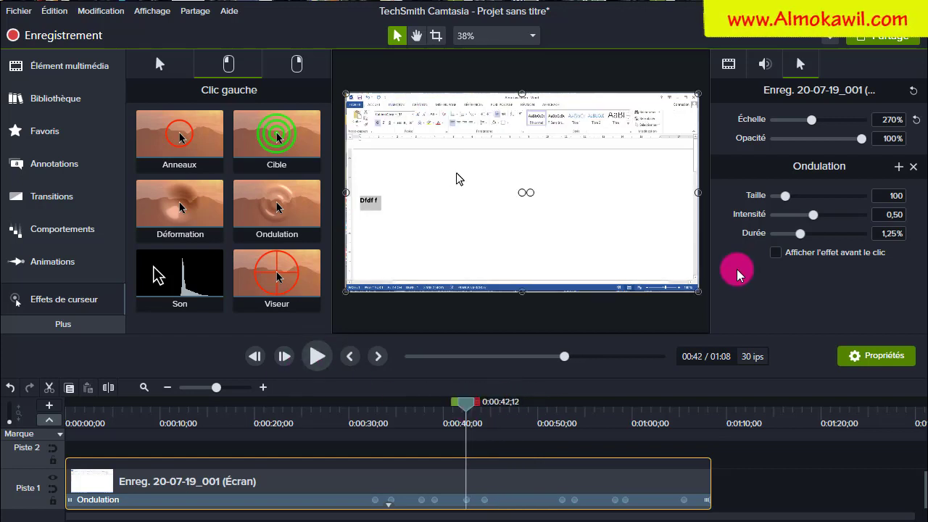
left_click(319, 356)
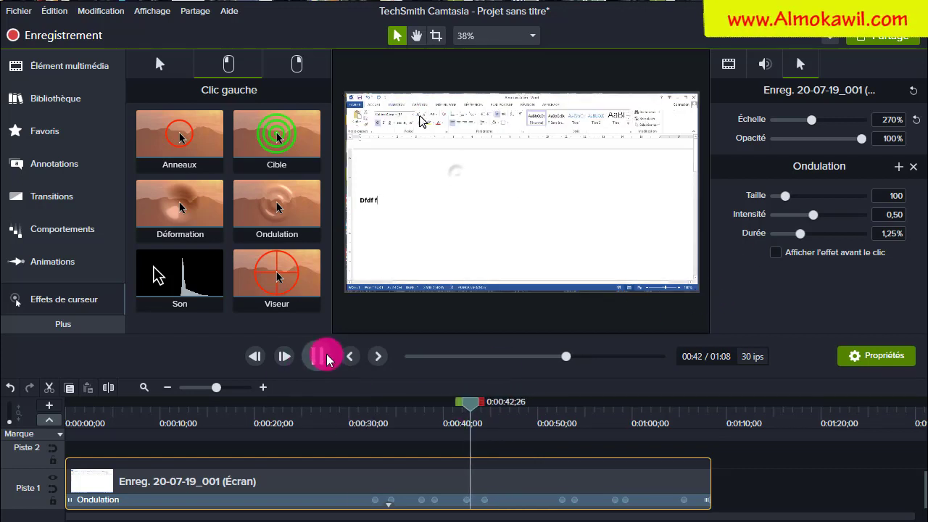
left_click(326, 354)
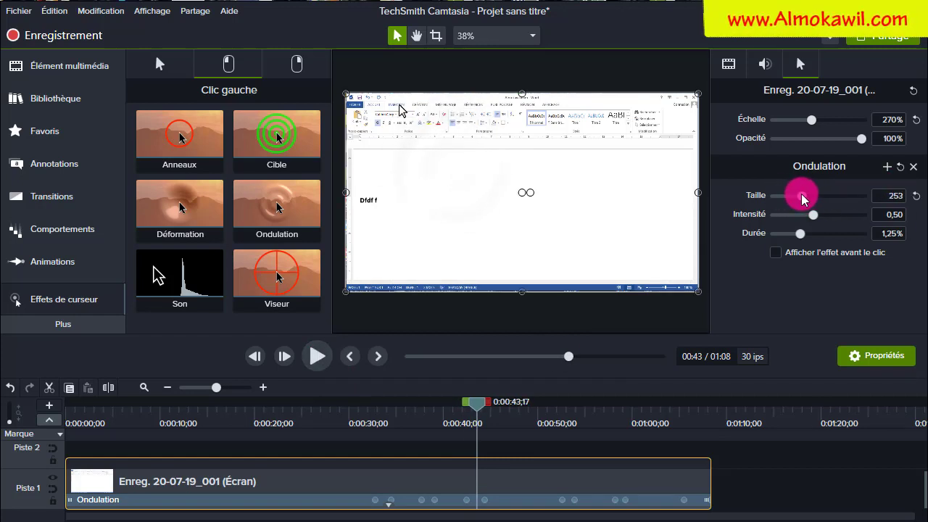
mouse_move(802, 197)
left_mouse_down()
mouse_move(830, 196)
mouse_move(815, 194)
left_mouse_up()
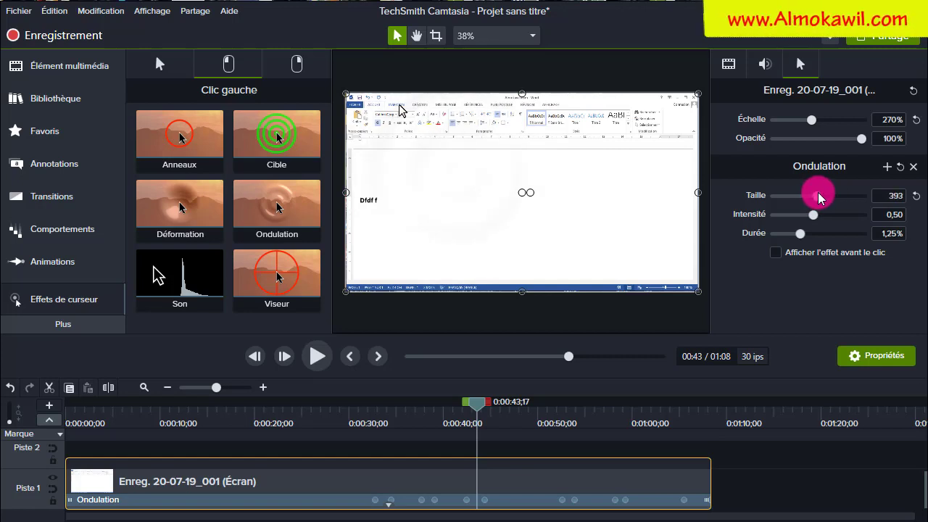
Delete the Ondulation effect, apply the Son left-click effect to the recording and expand the clip's effects.
left_click(543, 500)
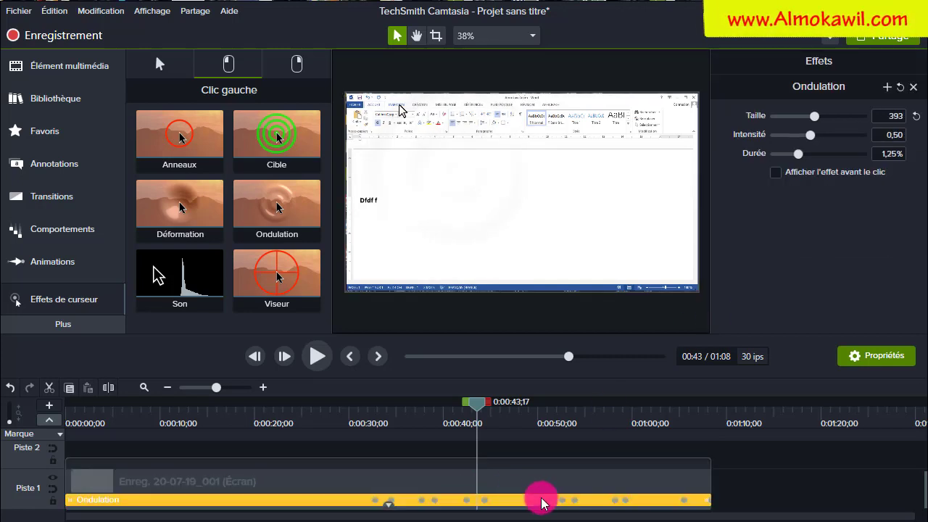
right_click(545, 500)
left_click(578, 518)
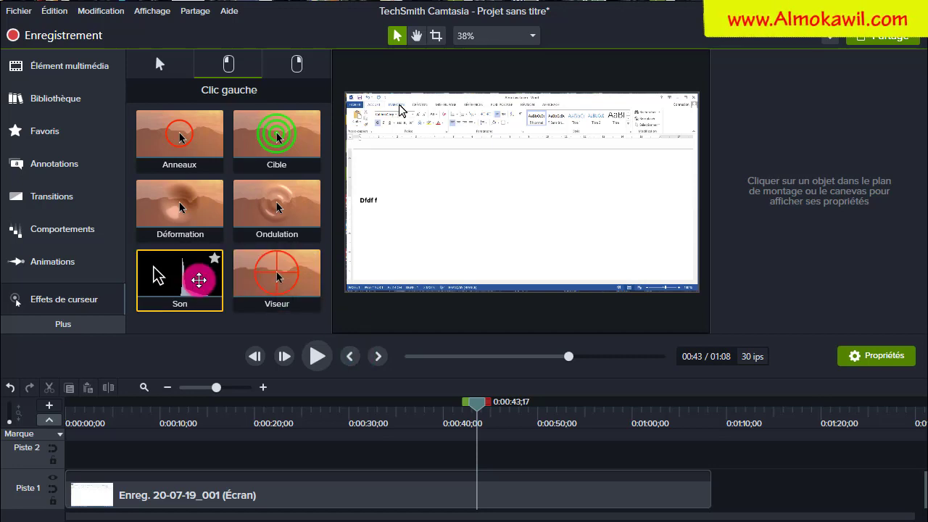
left_click_drag(184, 271, 304, 488)
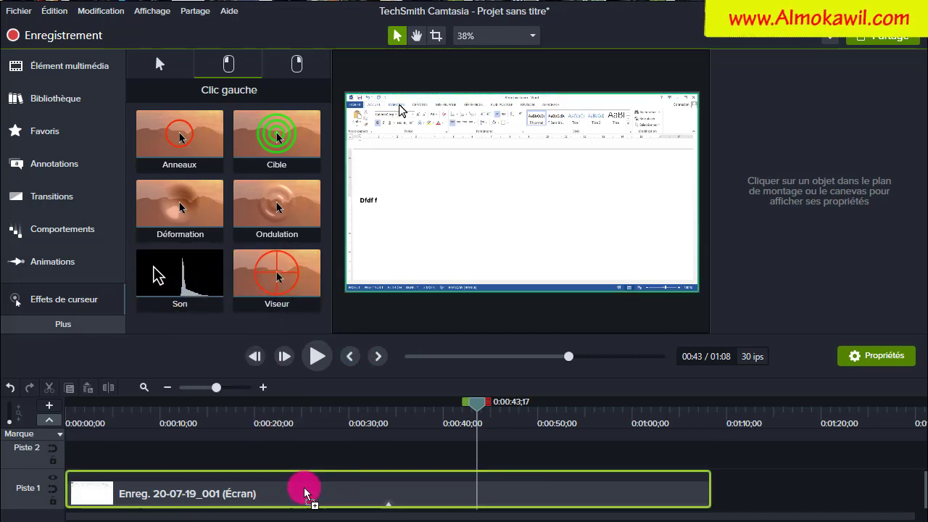
left_click(392, 506)
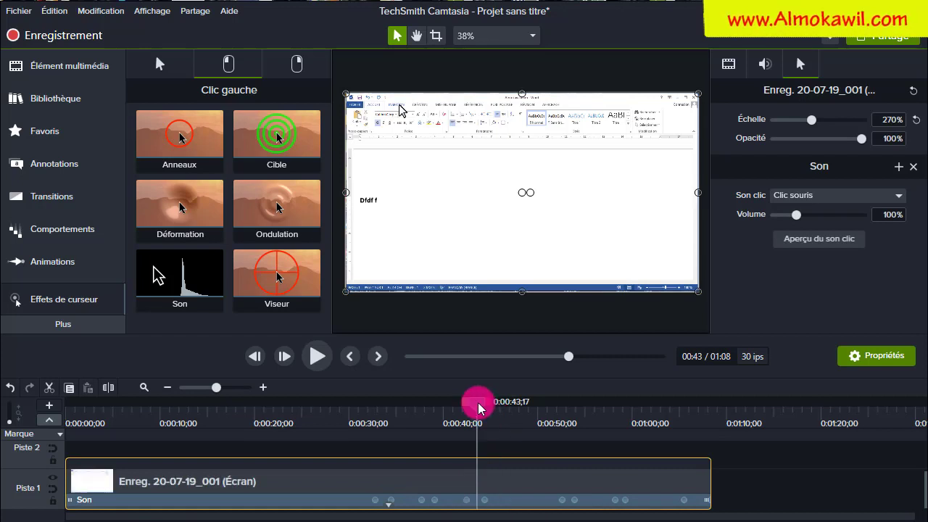
Listen to the Son effect on the recorded clicks from 0:00:37;10, then replay it from 0:00:37;18.
left_click_drag(433, 407, 419, 410)
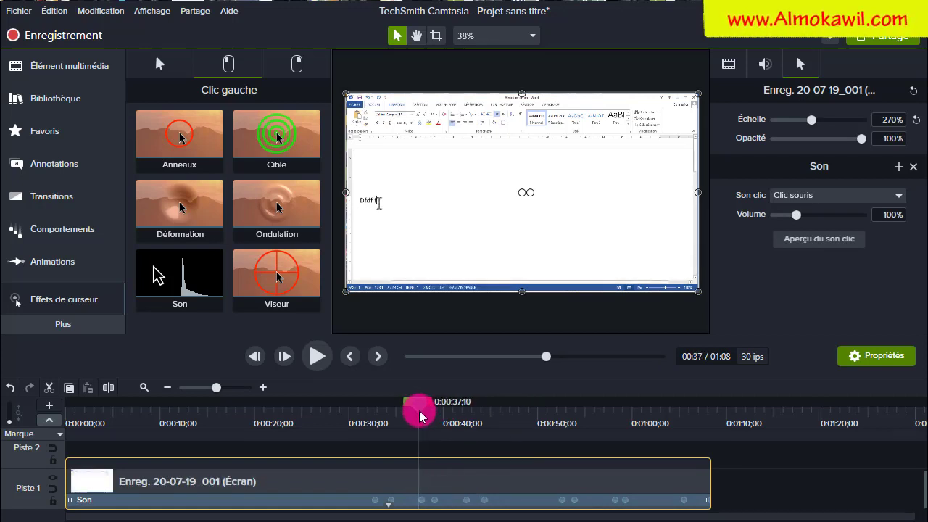
left_click(325, 357)
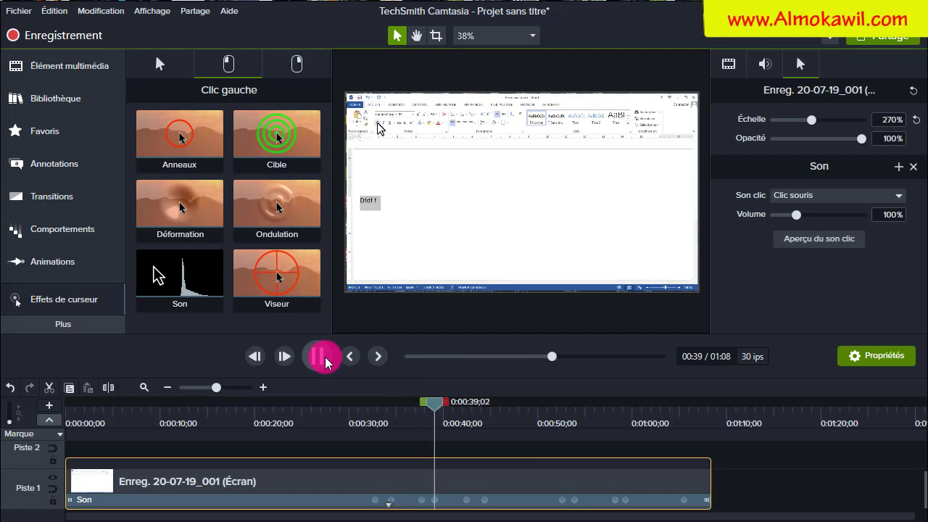
left_click(325, 357)
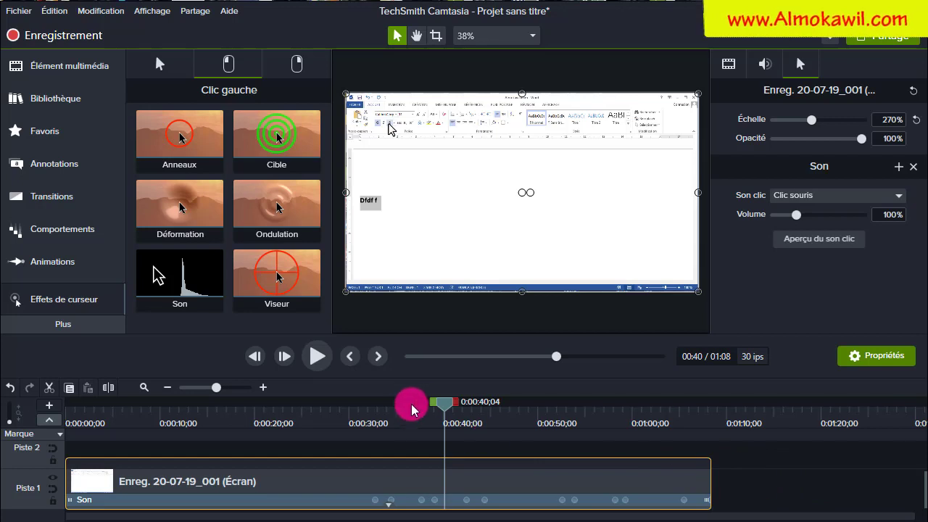
left_click_drag(445, 401, 417, 410)
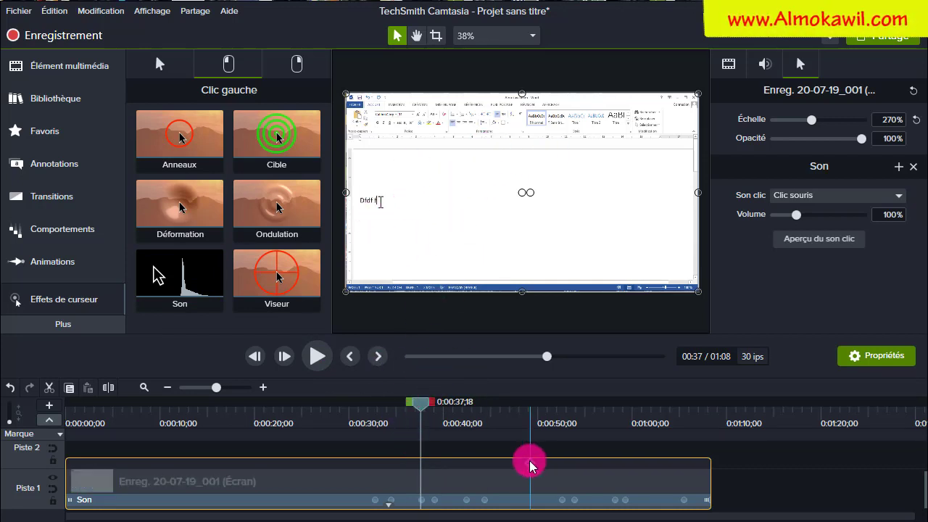
left_click(320, 359)
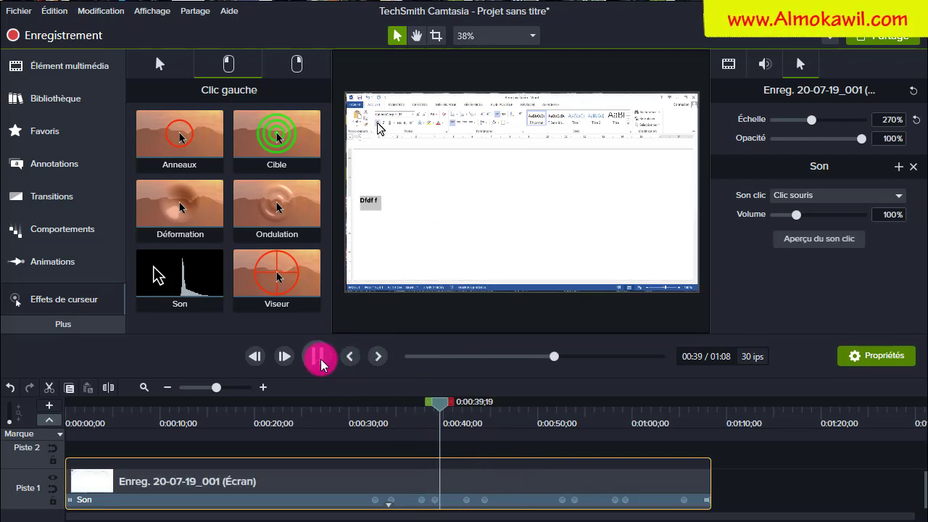
left_click(514, 464)
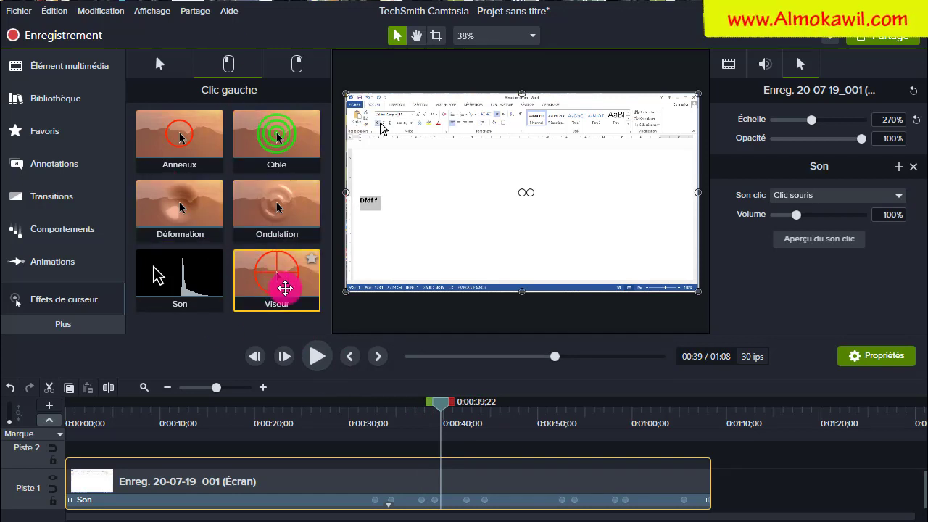
Delete the Son effect from the recording and apply the Viseur left-click effect instead.
left_click(511, 501)
key("Delete")
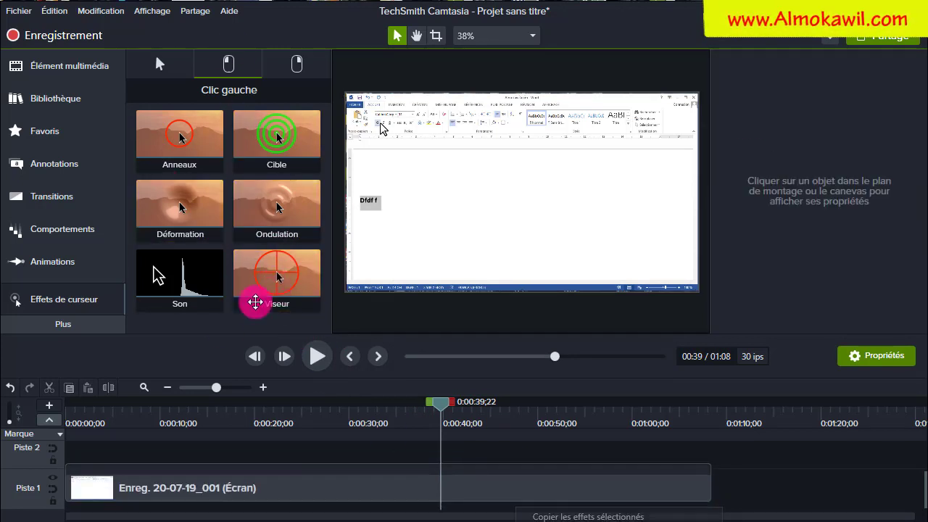
left_click(374, 491)
left_click_drag(375, 491, 374, 491)
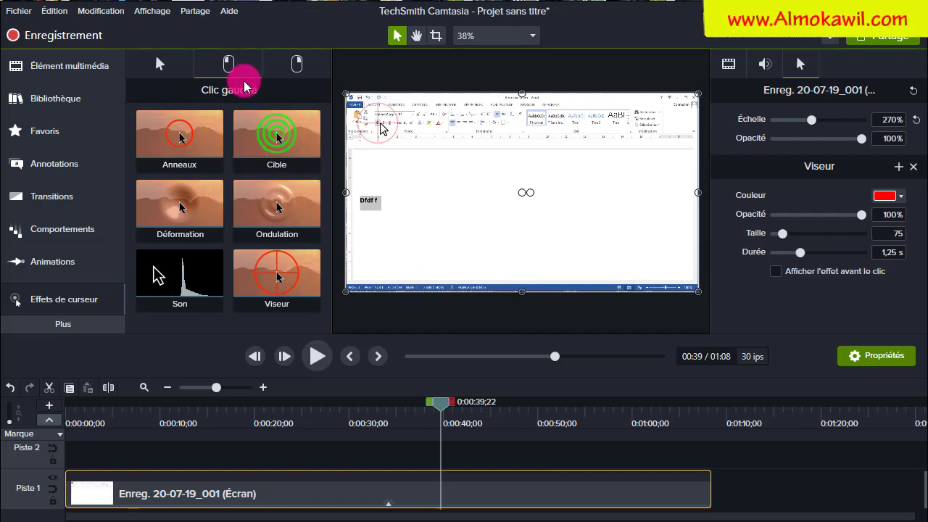
Expand the clip's effects and compare the left-click effects with the right-click effects, ending on the right-click collection.
left_click(295, 66)
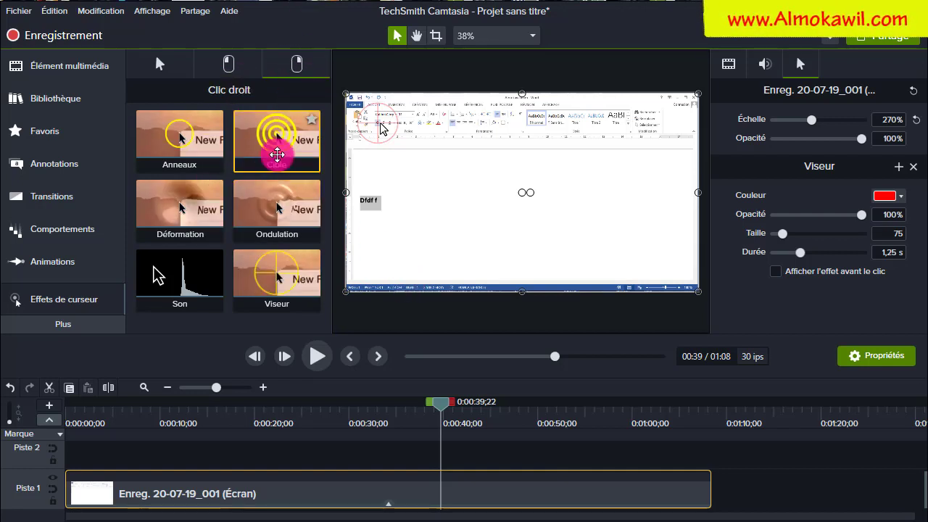
left_click_drag(277, 155, 388, 503)
left_click(238, 66)
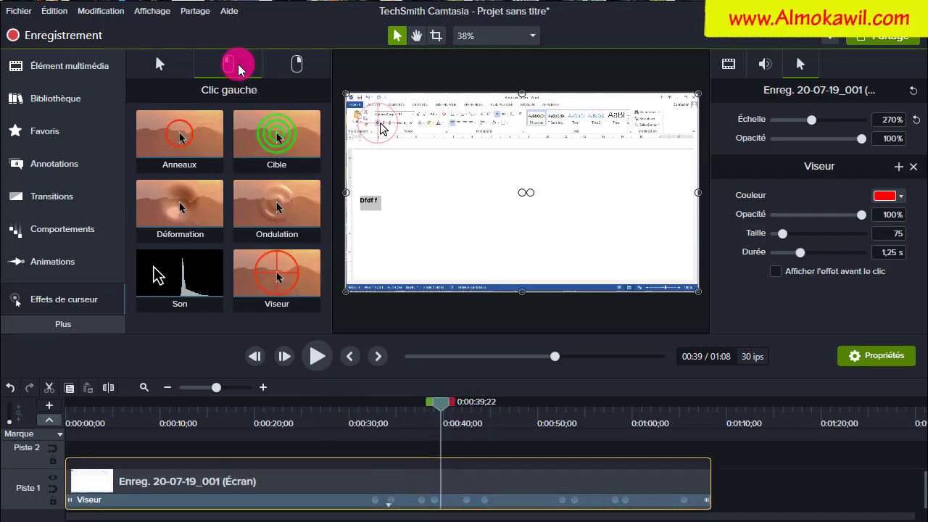
left_click(312, 64)
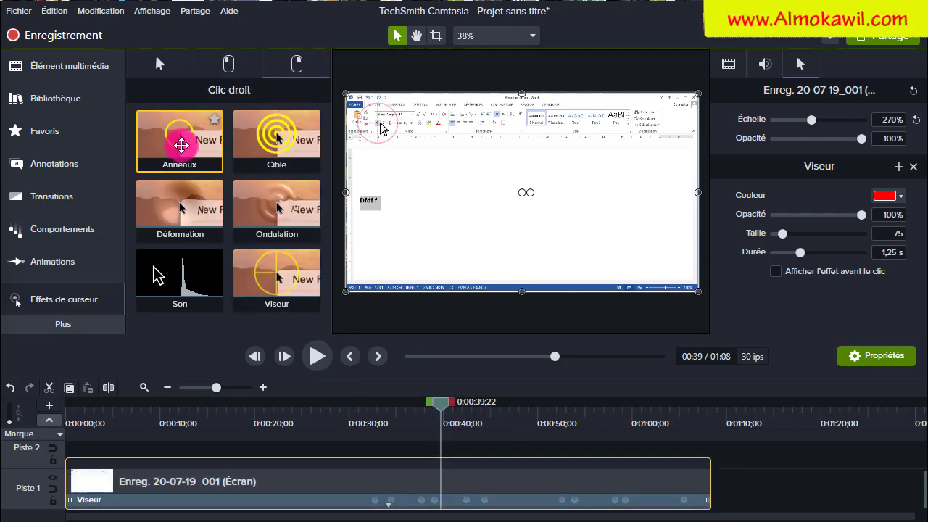
Move the playhead to 0:00:49;24 and delete the Viseur effect from the recording.
left_click_drag(436, 404, 535, 391)
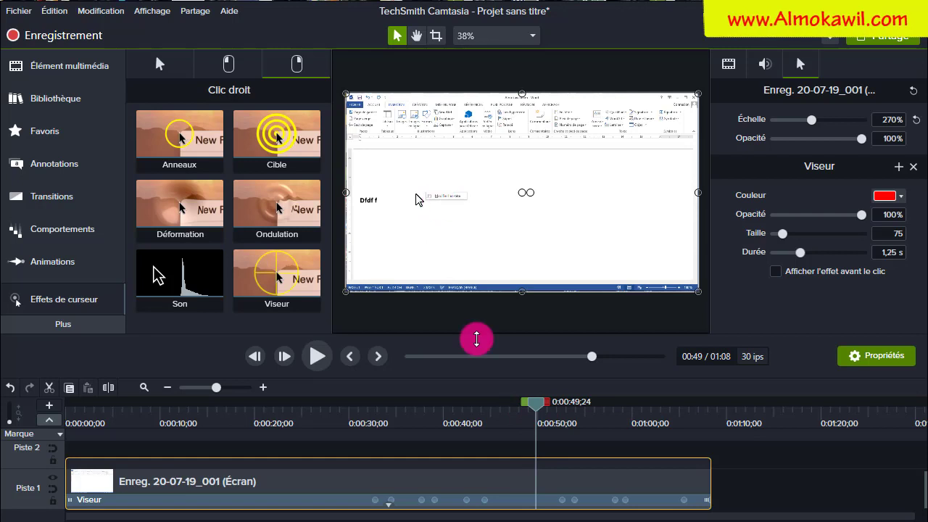
left_click(533, 500)
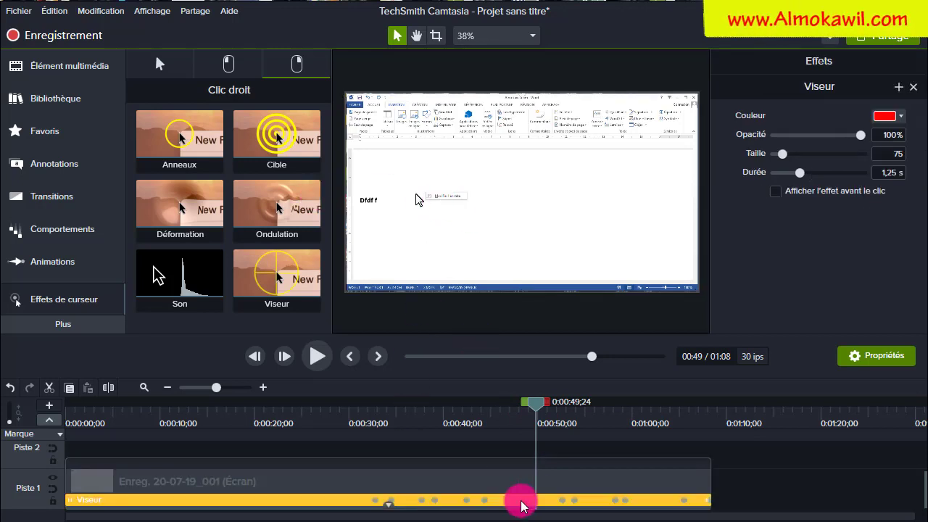
right_click(533, 500)
left_click(573, 513)
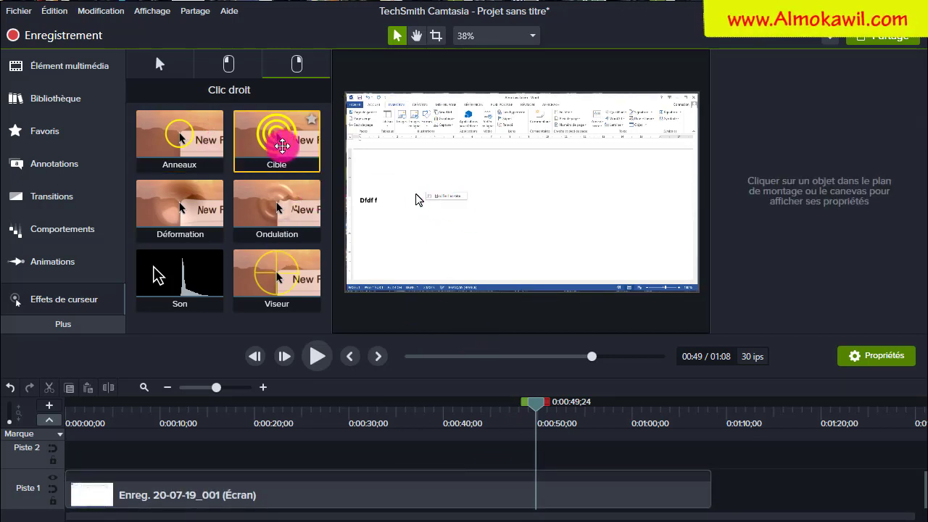
Apply the right-click Cible effect to the recording, expand the clip's effects and position the playhead at 0:00:46;15.
left_click(435, 480)
left_click_drag(435, 474, 435, 475)
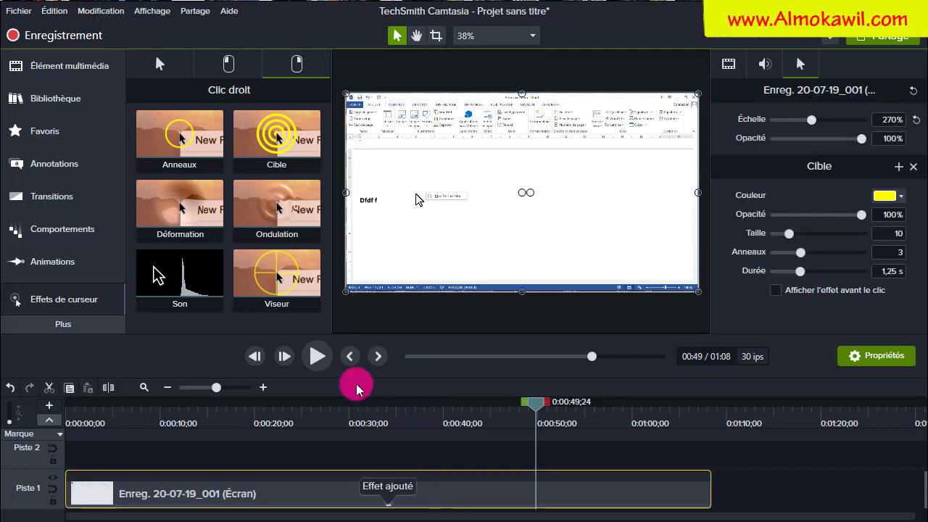
left_click(390, 510)
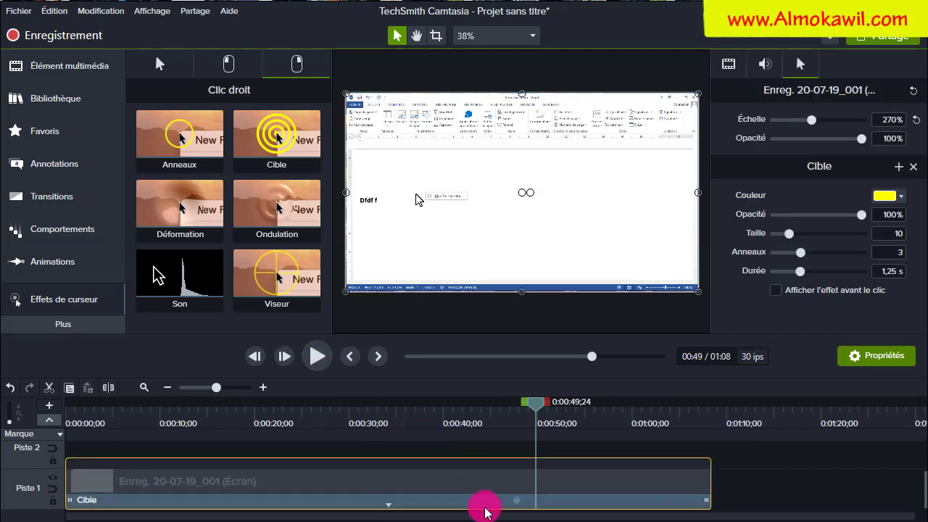
left_click(529, 406)
left_click_drag(512, 406, 505, 408)
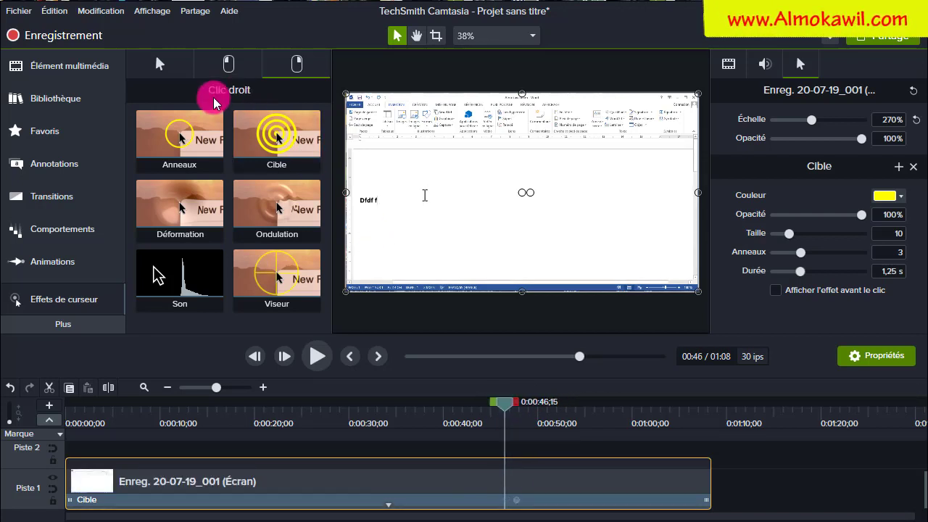
Delete the right-click Cible effect from the recording and show the left-click effects collection.
left_click(519, 507)
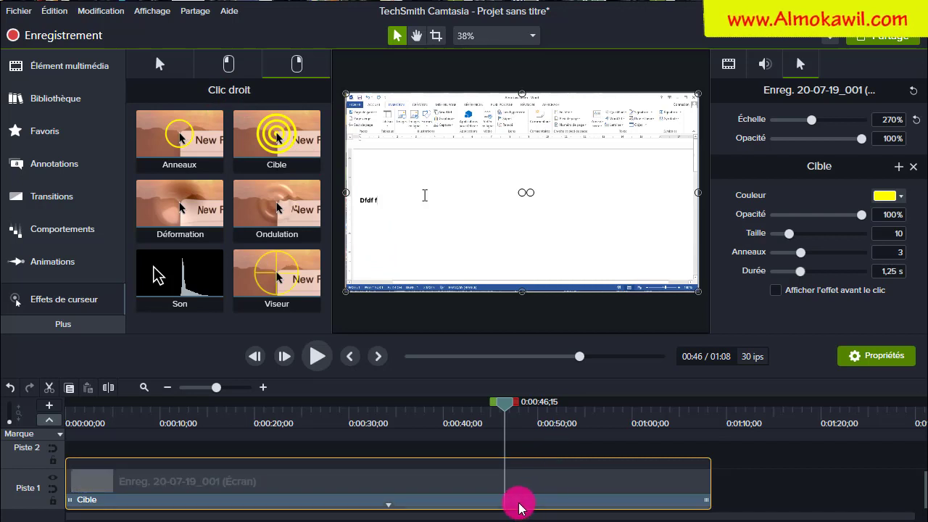
left_click(517, 502)
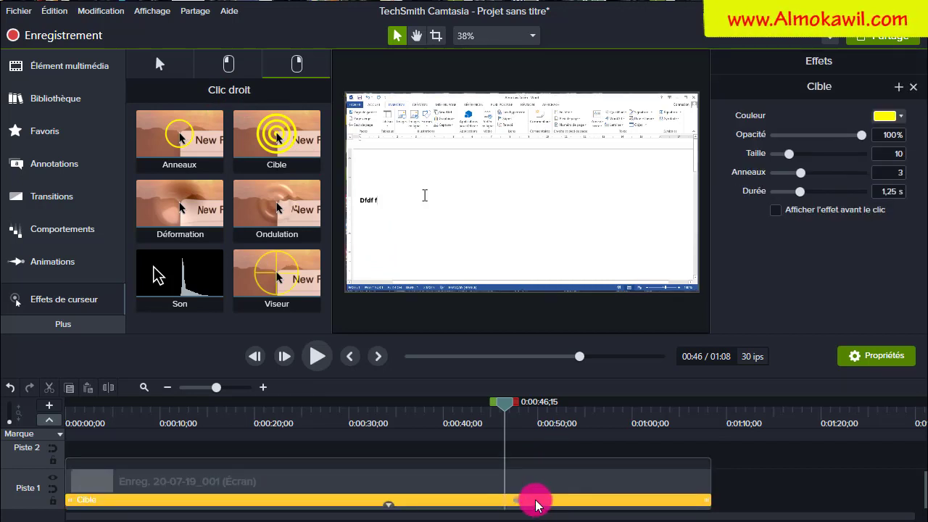
left_click(231, 67)
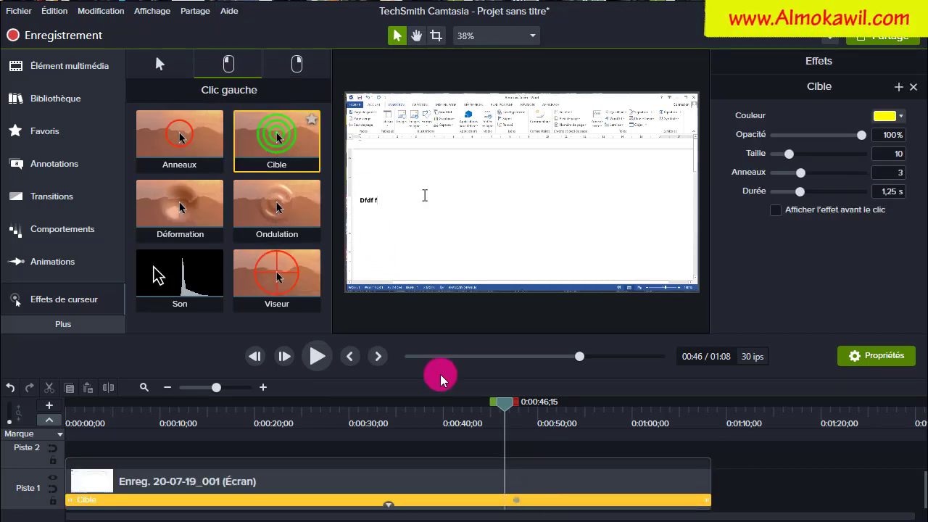
right_click(545, 502)
left_click(586, 513)
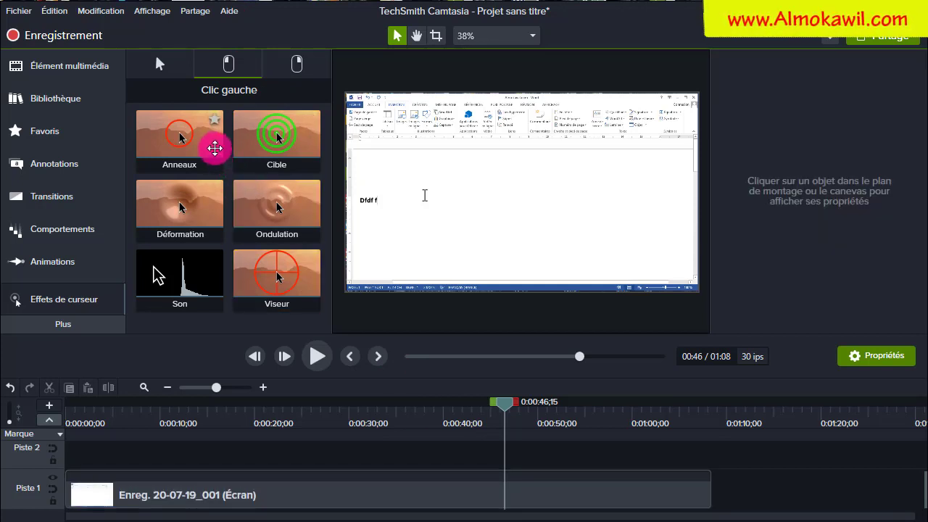
Apply the left-click Cible effect to the recording for comparison and delete it again.
left_click_drag(271, 145, 475, 500)
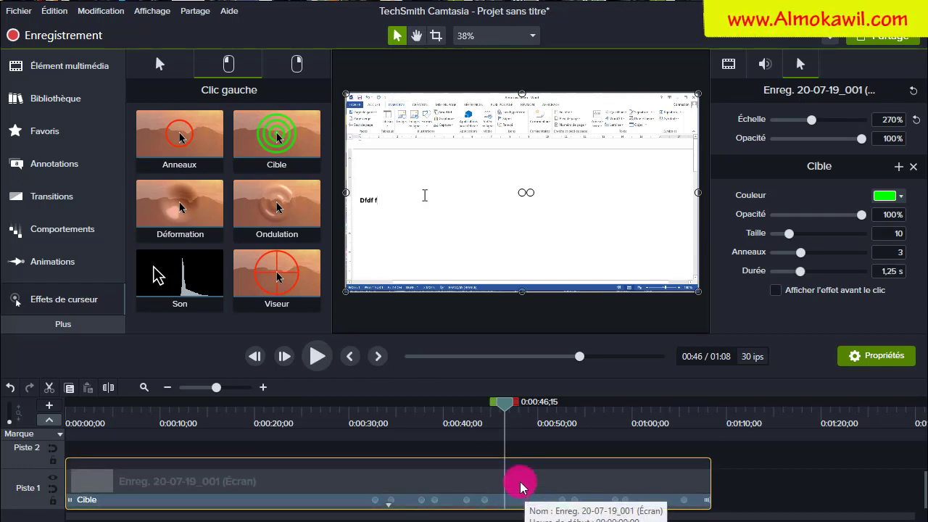
left_click(550, 503)
right_click(564, 517)
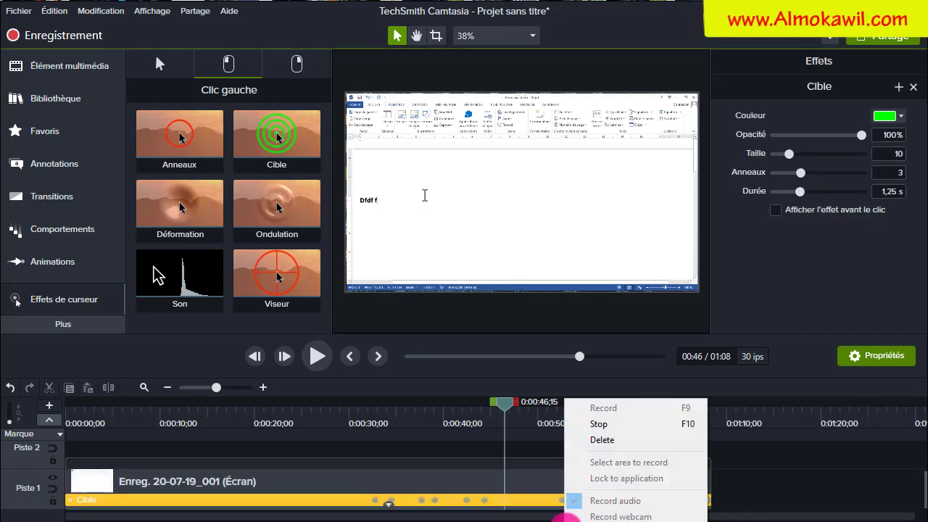
left_click(532, 475)
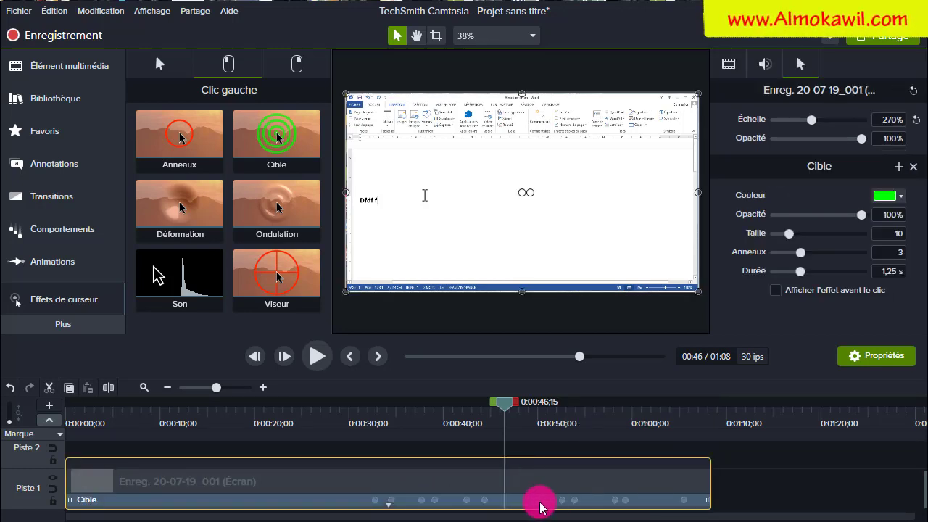
right_click(542, 508)
left_click(562, 519)
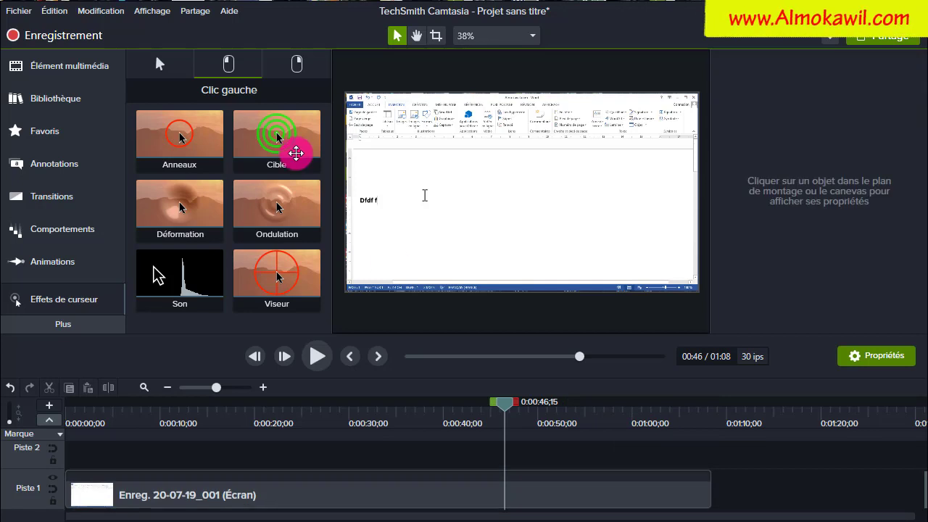
Apply the right-click Cible effect to the recording and expand the clip's effects.
left_click(297, 64)
left_click_drag(258, 138, 420, 499)
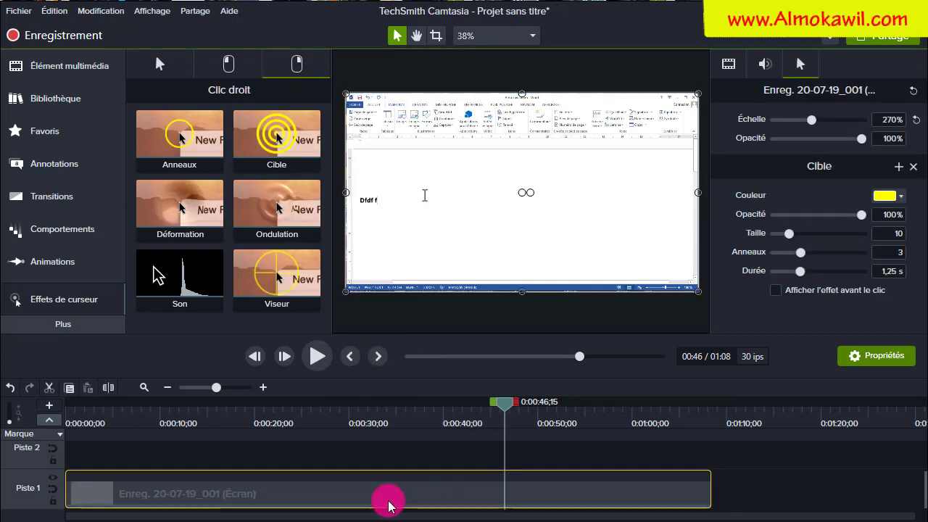
left_click(389, 503)
Preview the right-click Cible effect from 0:00:46;24 and place the playhead at 0:00:47;24.
mouse_move(519, 409)
left_mouse_down()
mouse_move(503, 399)
mouse_move(511, 406)
left_mouse_up()
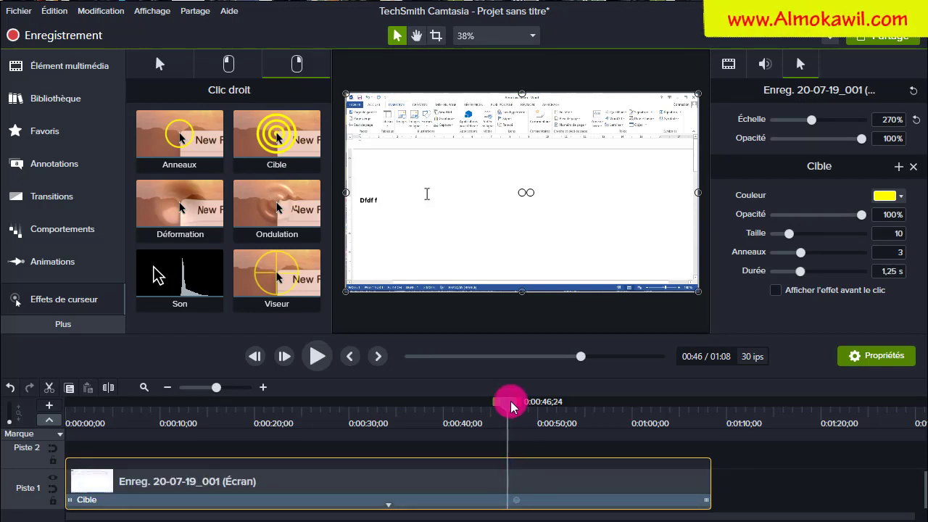
left_click(317, 359)
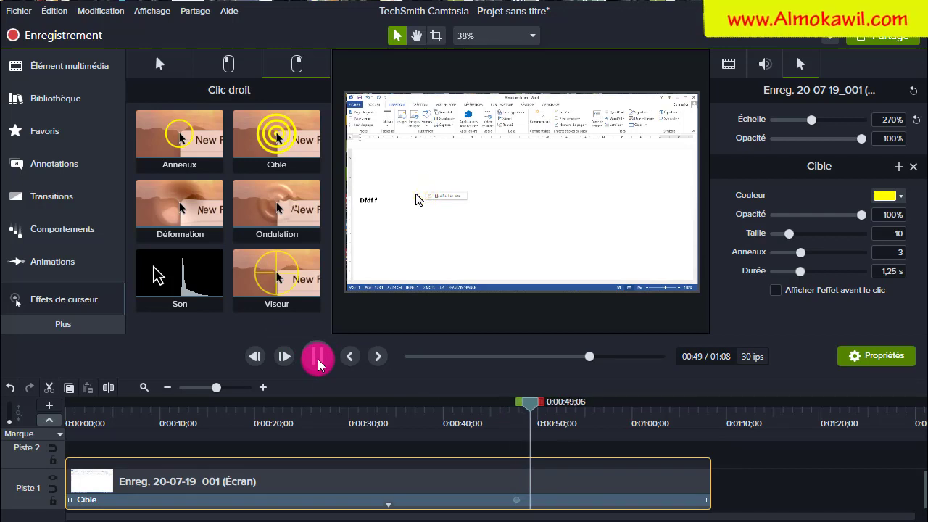
left_click(530, 377)
left_click(528, 408)
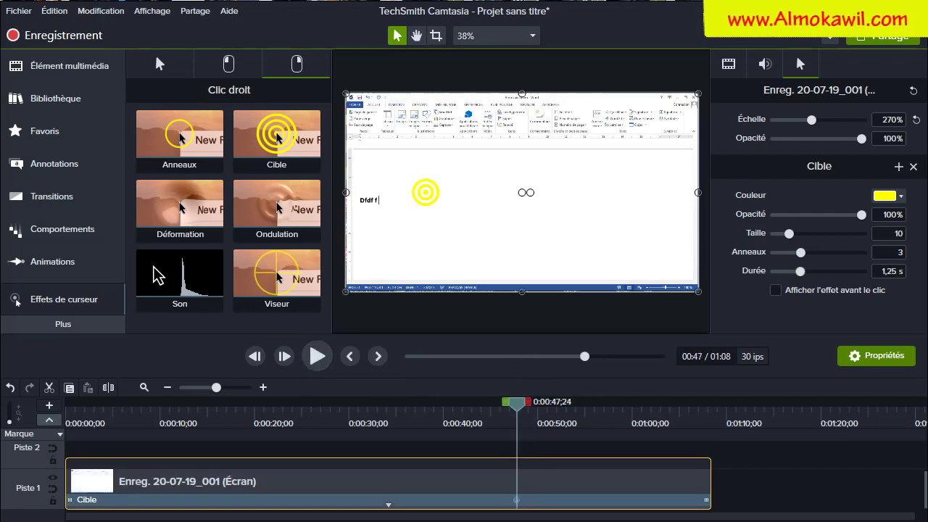
Customize the right-click Cible effect with a red colour and a size of 22, previewing it around 0:00:47;15.
left_click(901, 196)
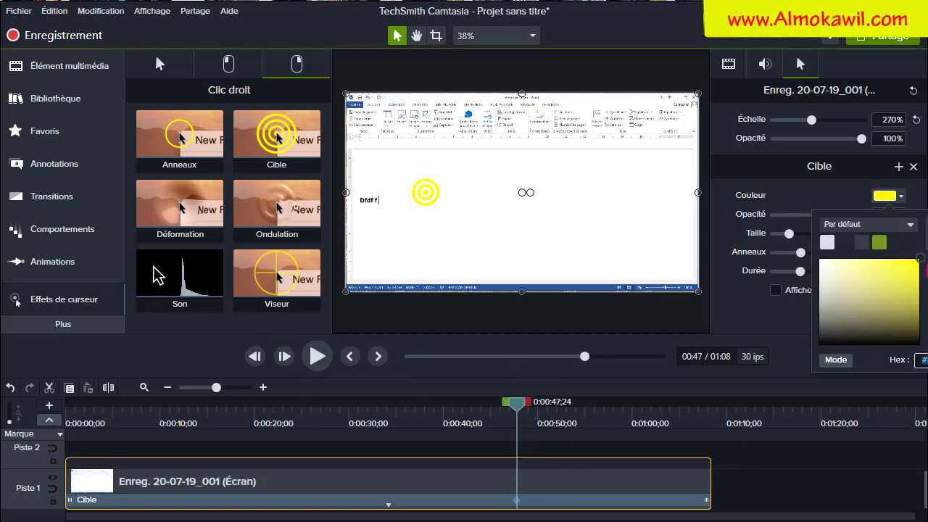
left_click_drag(926, 268, 925, 254)
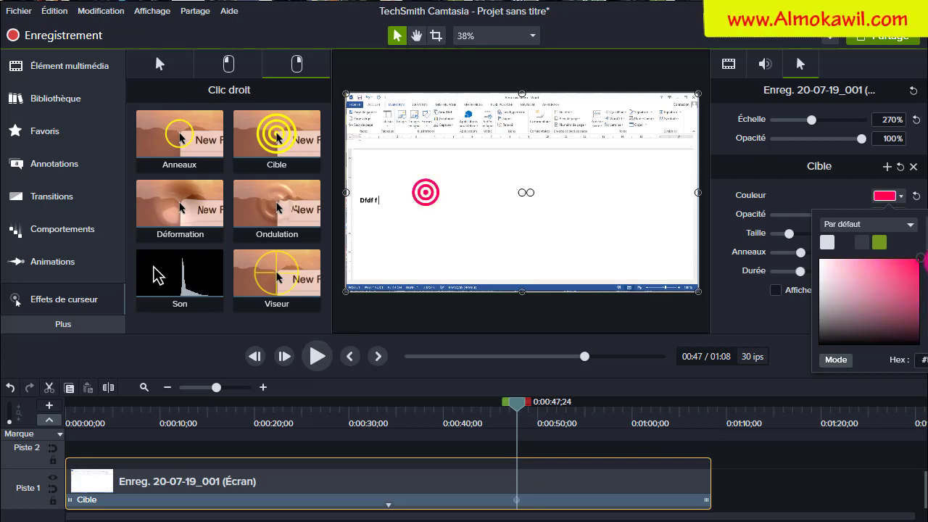
left_click(517, 402)
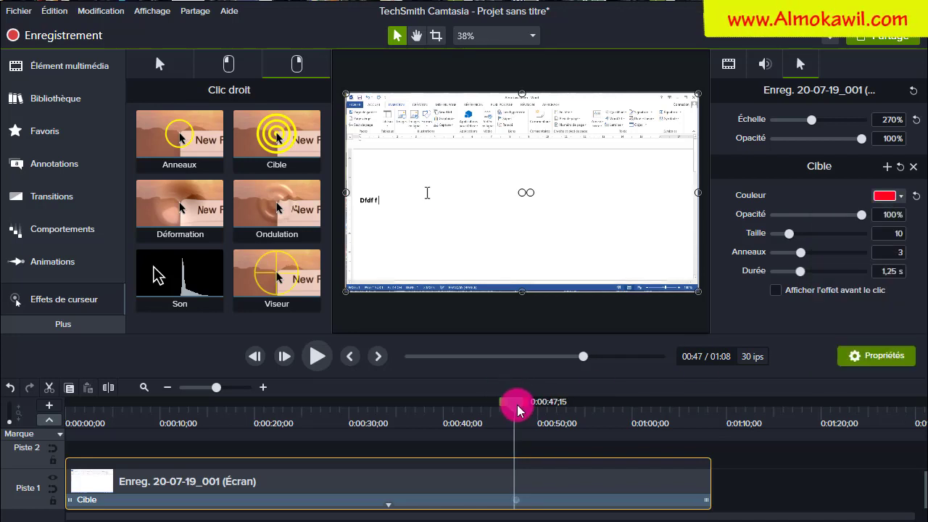
left_click(318, 356)
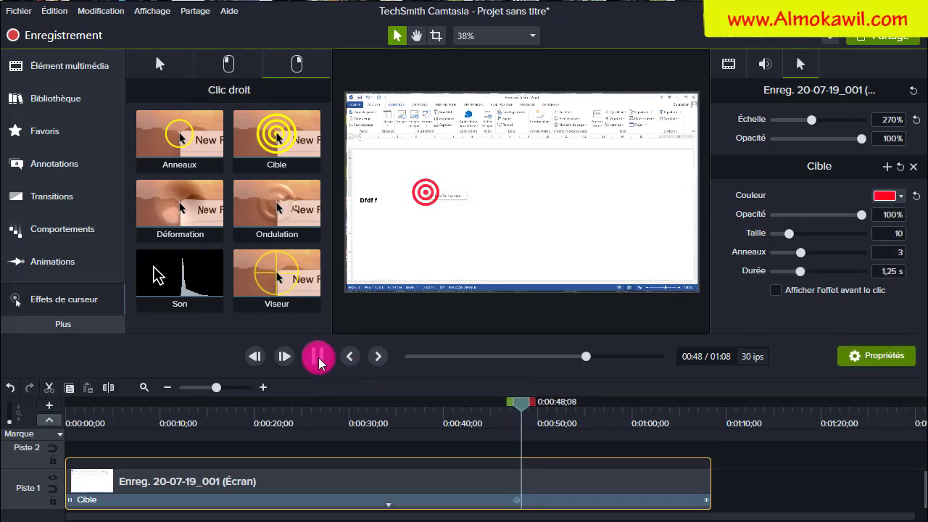
left_click(519, 247)
left_click_drag(788, 235, 808, 251)
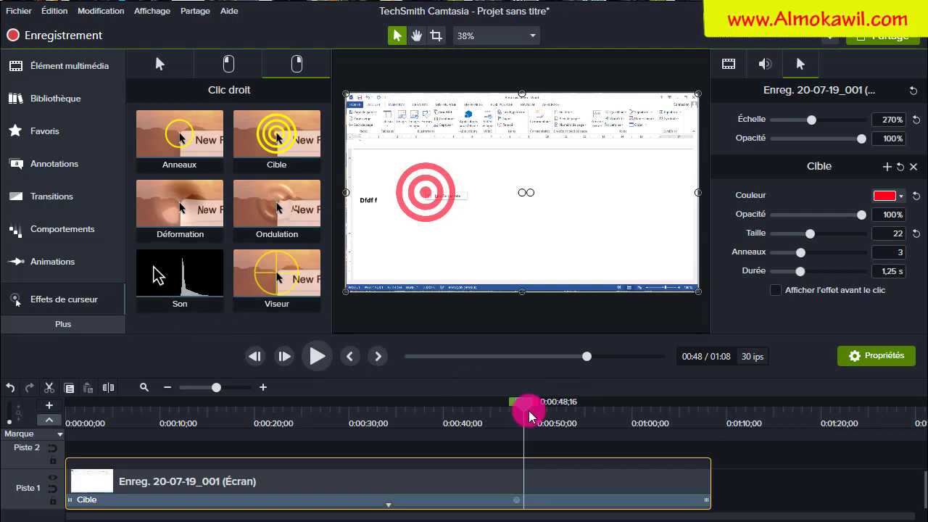
left_click_drag(525, 402, 512, 405)
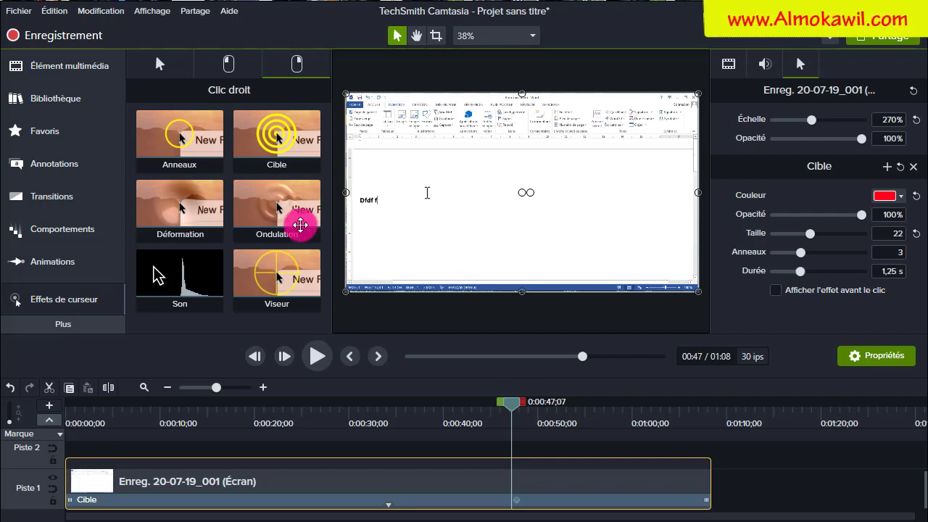
Delete the Cible effect from the recording and move the playhead to 0:00:31;26 with the cursor effects collection shown.
left_click(441, 500)
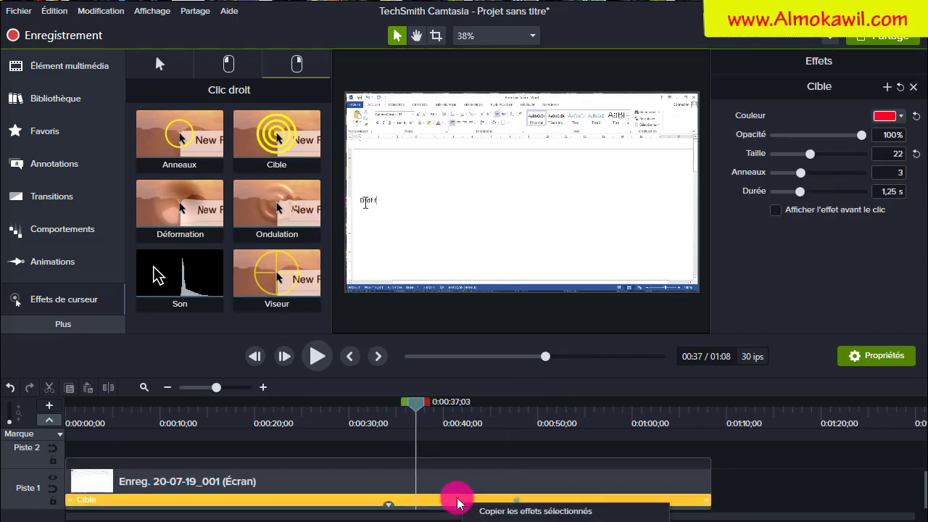
key("Delete")
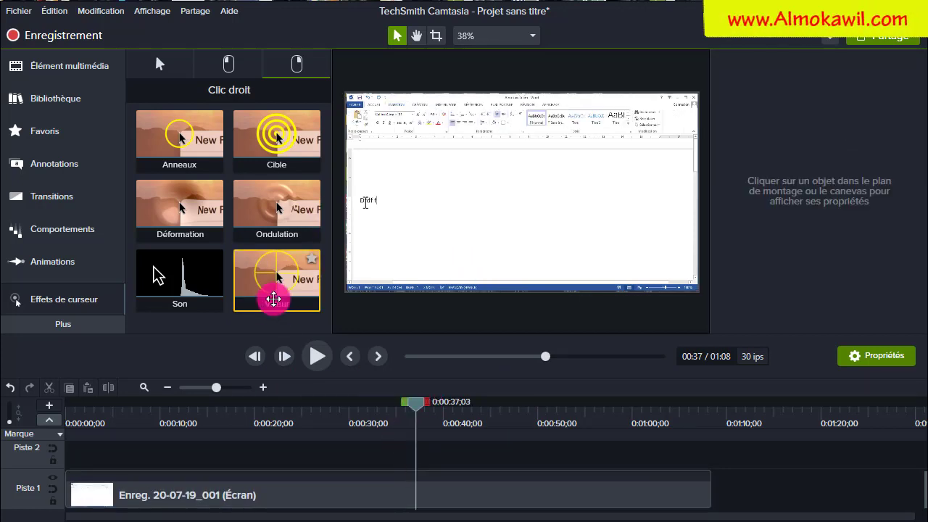
left_click(163, 64)
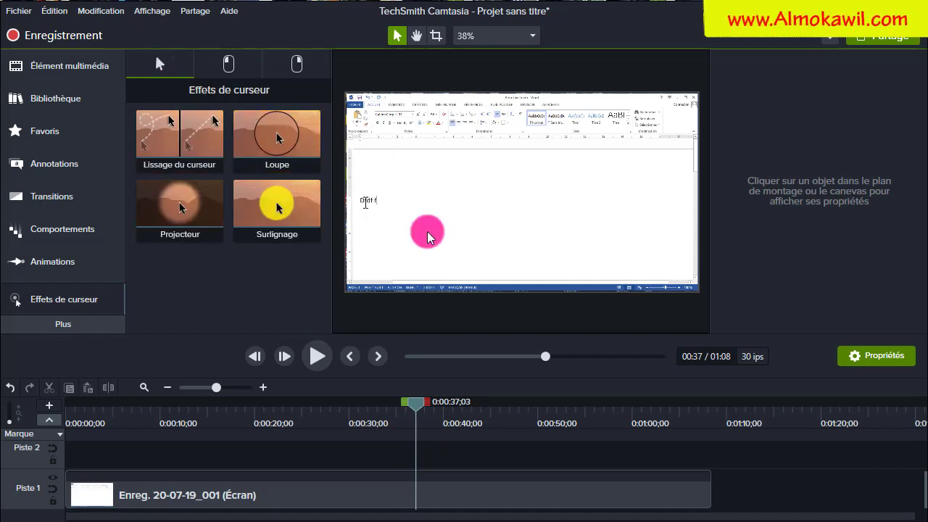
left_click_drag(416, 403, 367, 402)
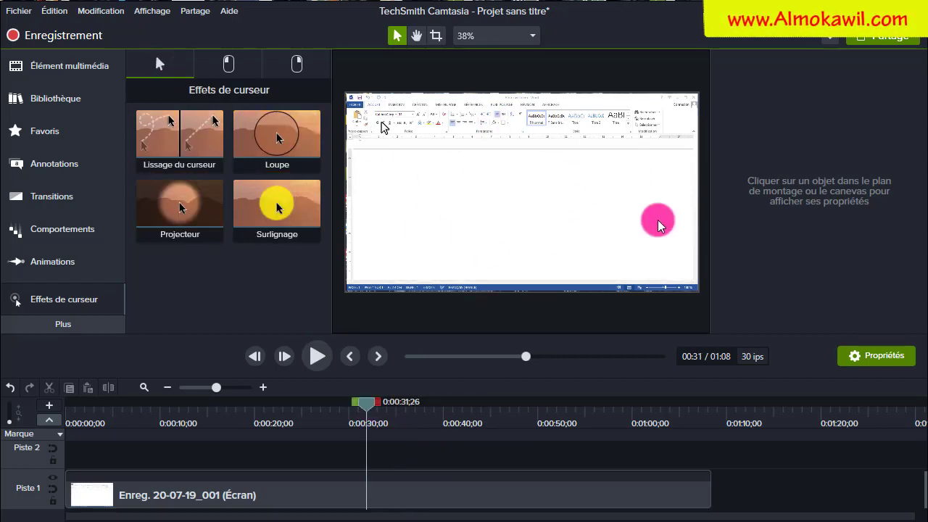
Hide the properties, apply the Surlignage cursor effect to the recording and expand its effects with the playhead at 0:00:32;12.
left_click(870, 356)
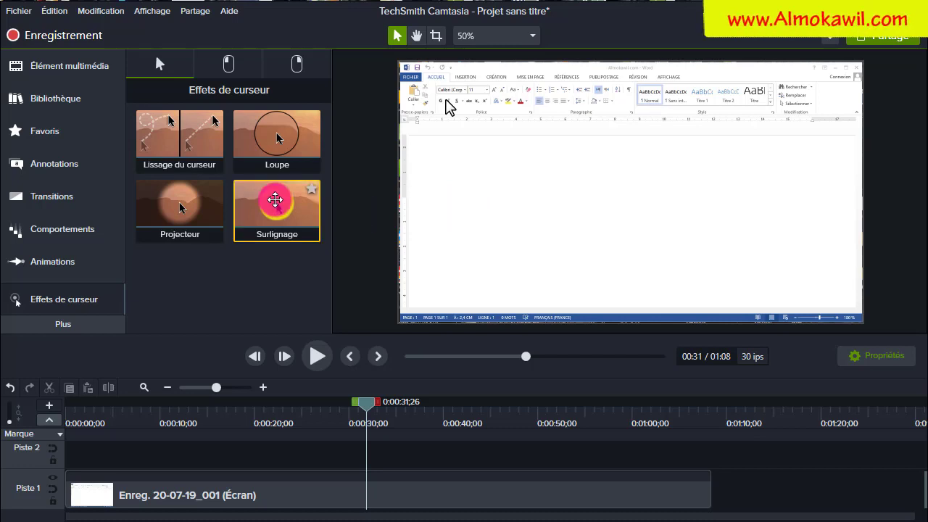
left_click_drag(258, 200, 356, 493)
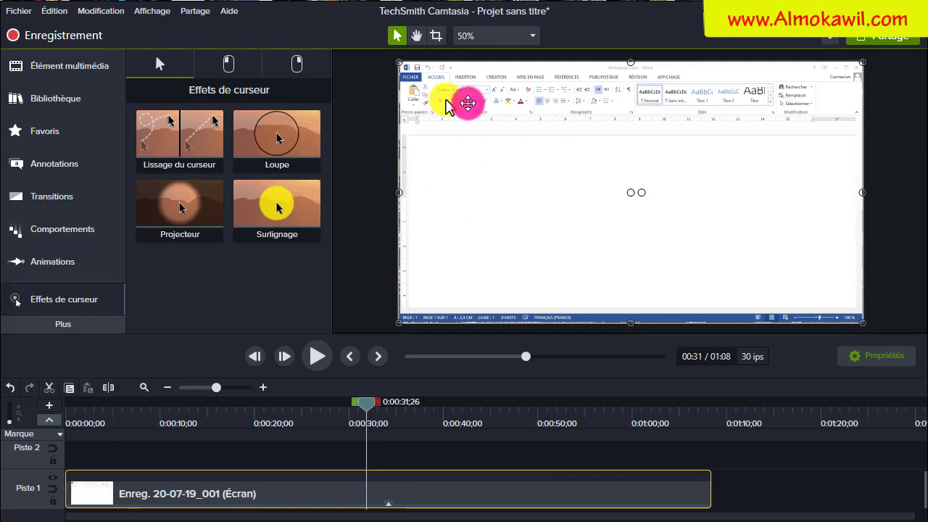
left_click(370, 401)
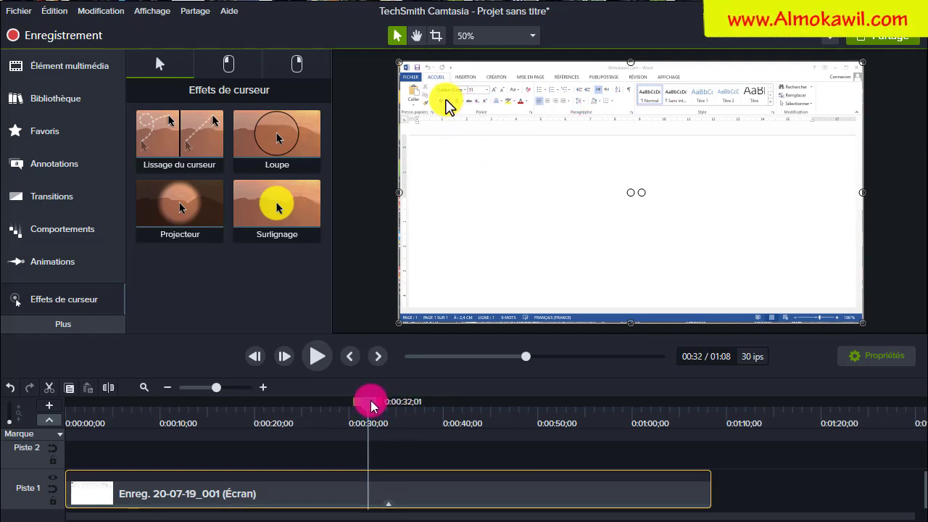
left_click_drag(391, 508, 392, 506)
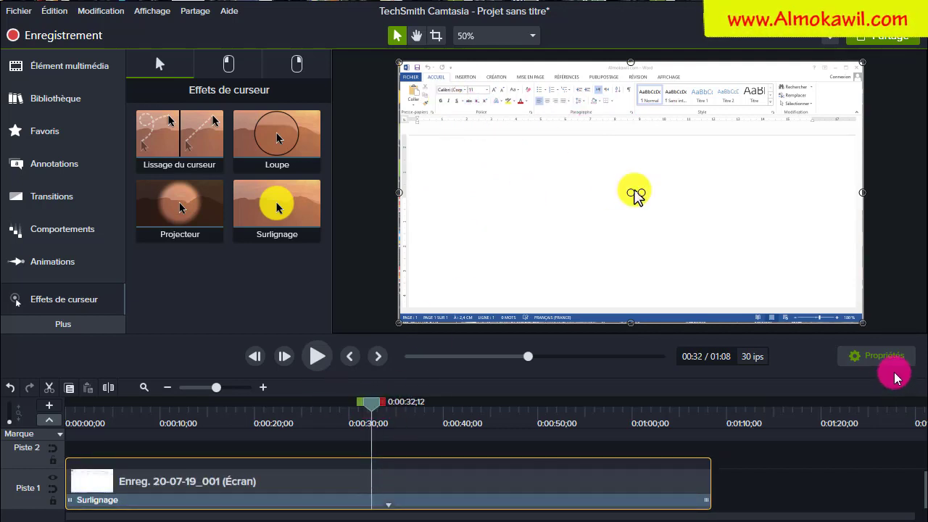
Show the properties again and set the Surlignage effect's size to 58.
left_click(879, 356)
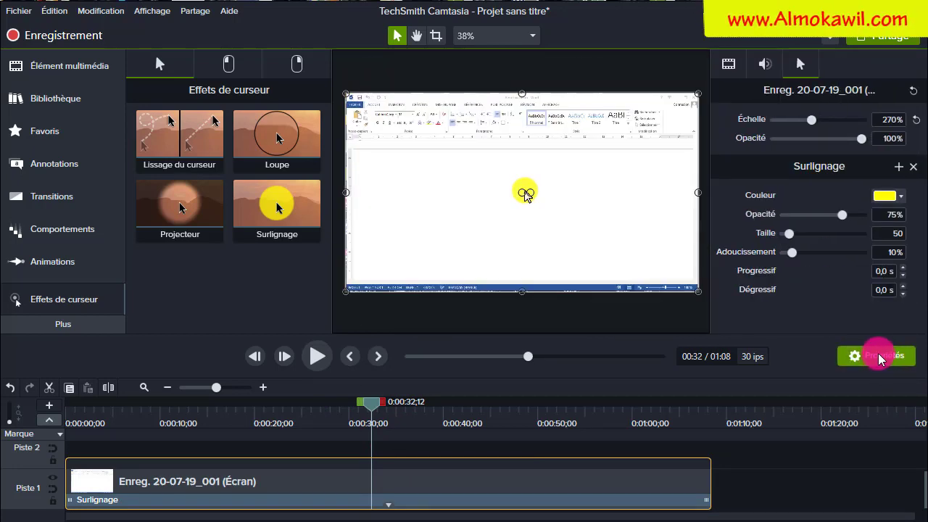
left_click(886, 196)
left_click(790, 239)
mouse_move(791, 239)
left_mouse_down()
mouse_move(809, 236)
mouse_move(789, 241)
left_mouse_up()
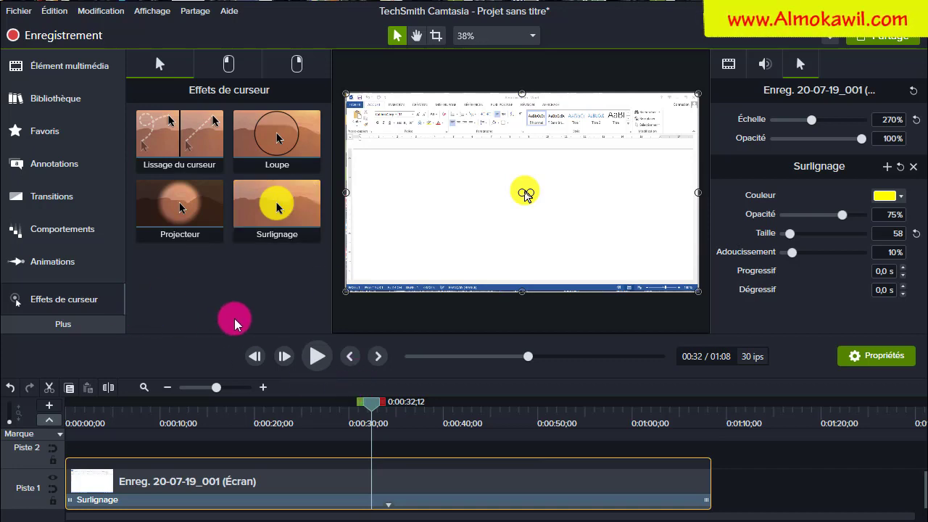
left_click(56, 298)
left_click(73, 300)
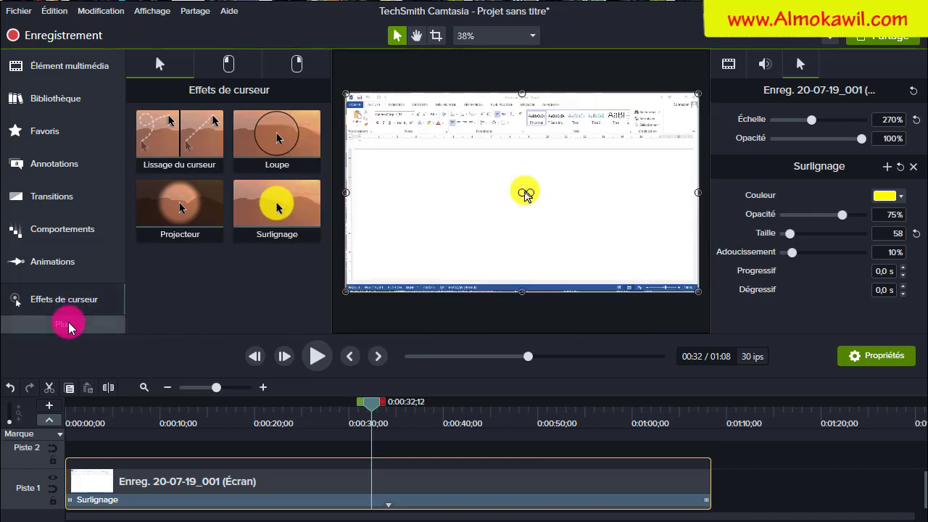
left_click(65, 323)
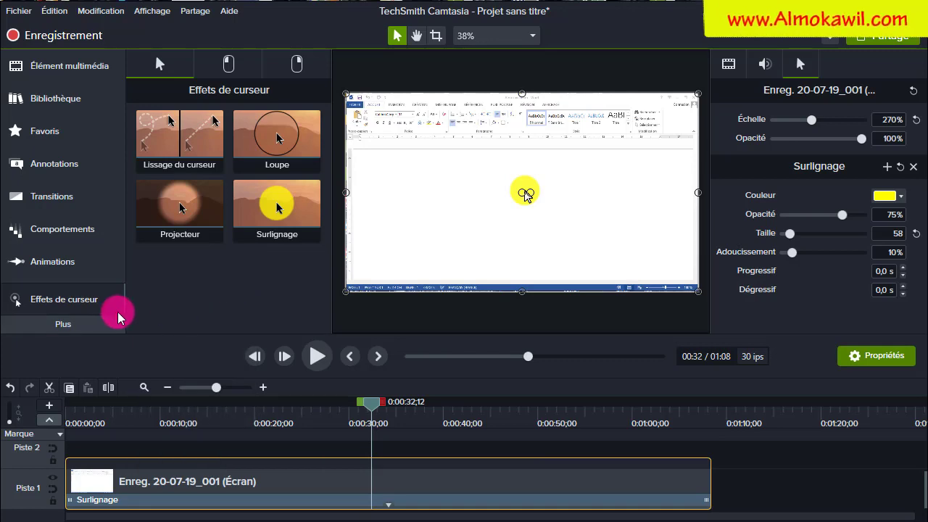
left_click(72, 298)
left_click(76, 299)
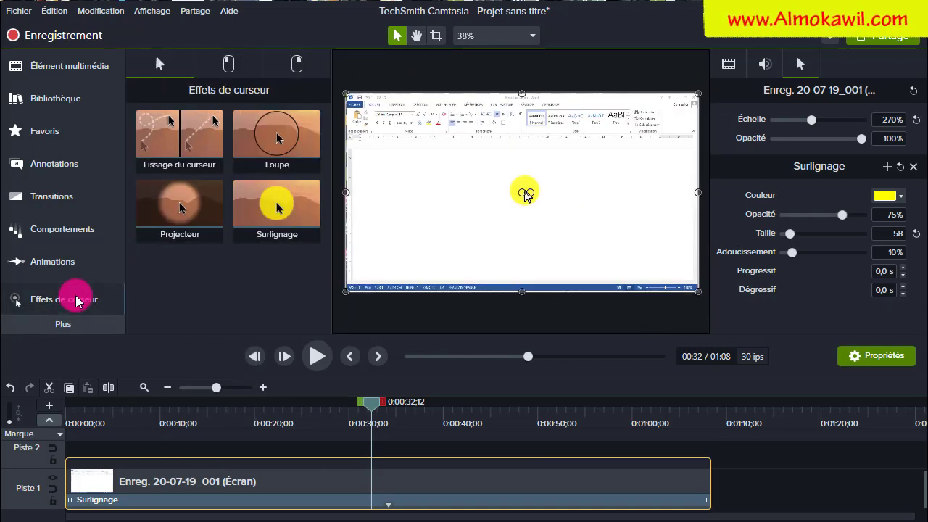